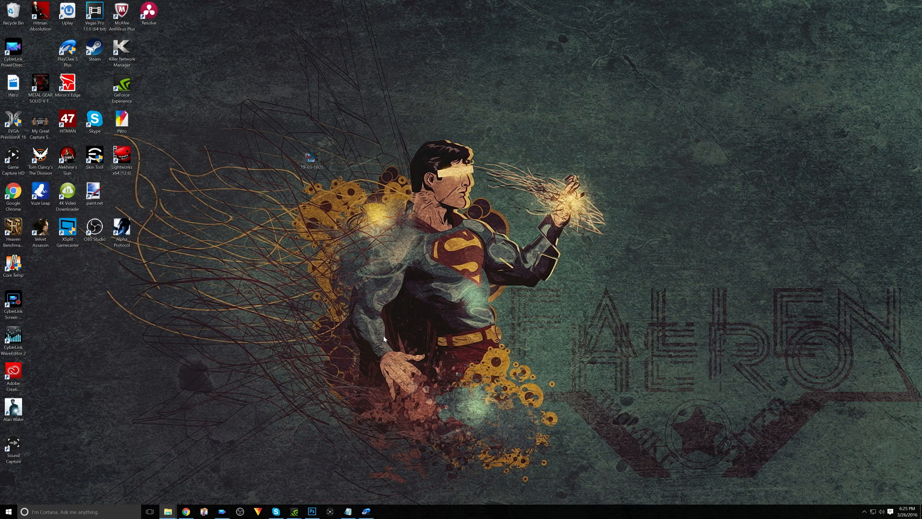
- Switch to Photoshop and change the chapter heading above the outro's video box to CHAPTER 17
{"action": "left_click", "coordinate": [222, 511]}
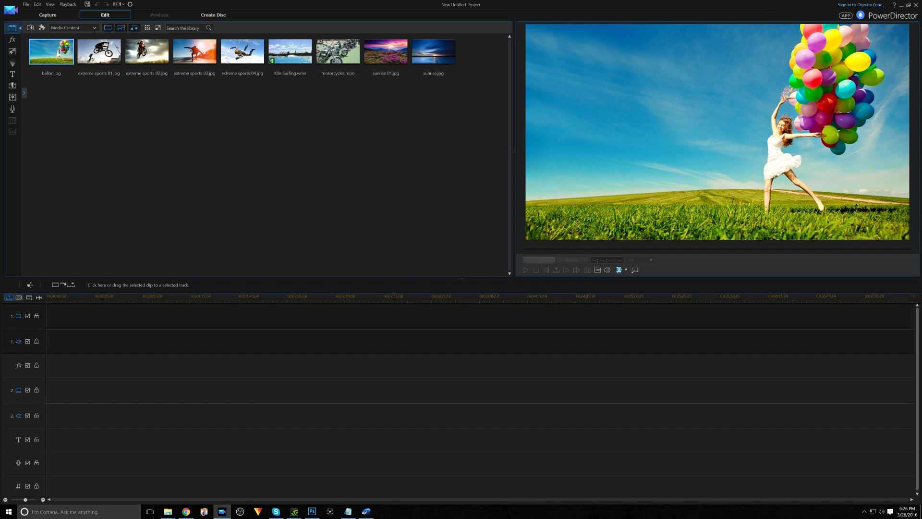
{"action": "left_click", "coordinate": [312, 512]}
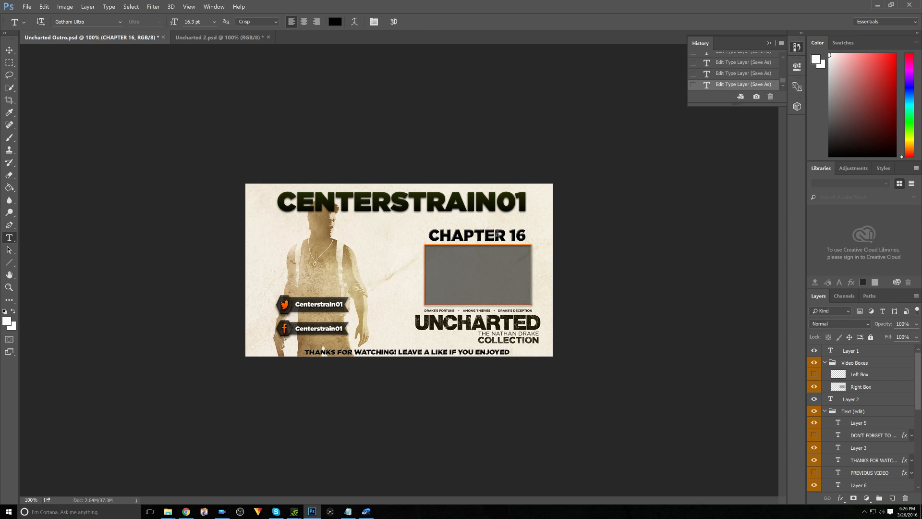
{"action": "left_click", "coordinate": [528, 235]}
{"action": "key", "text": "BackSpace"}
{"action": "type", "text": "7"}
- Save the outro as a JPEG named Uncharted Outro 16 in the Photoshop folder, at quality 12 with Baseline ("Standard") format
{"action": "left_click", "coordinate": [27, 7]}
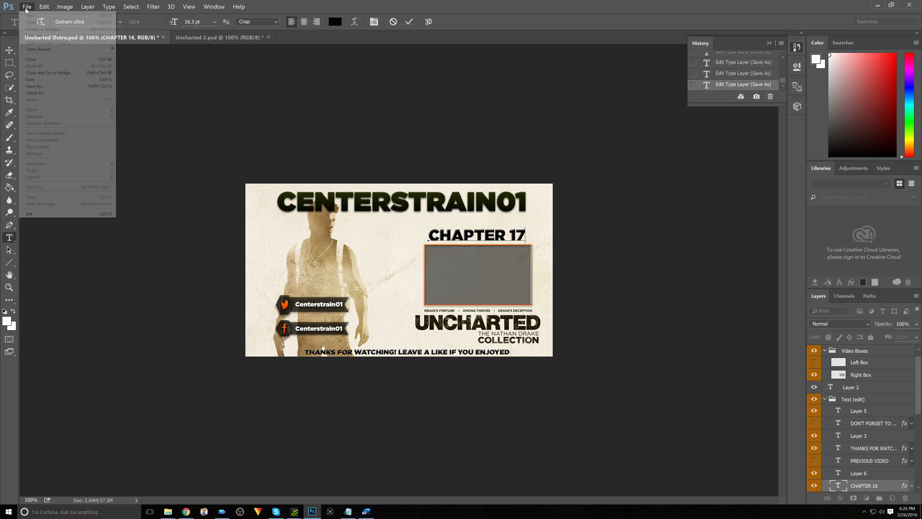
{"action": "left_click", "coordinate": [58, 87]}
{"action": "left_click", "coordinate": [153, 186]}
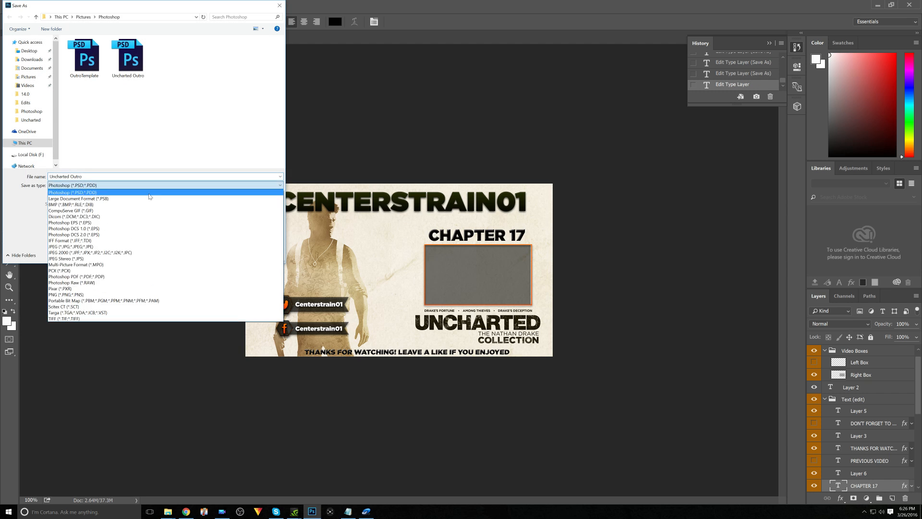
{"action": "left_click", "coordinate": [123, 246]}
{"action": "left_click", "coordinate": [176, 123]}
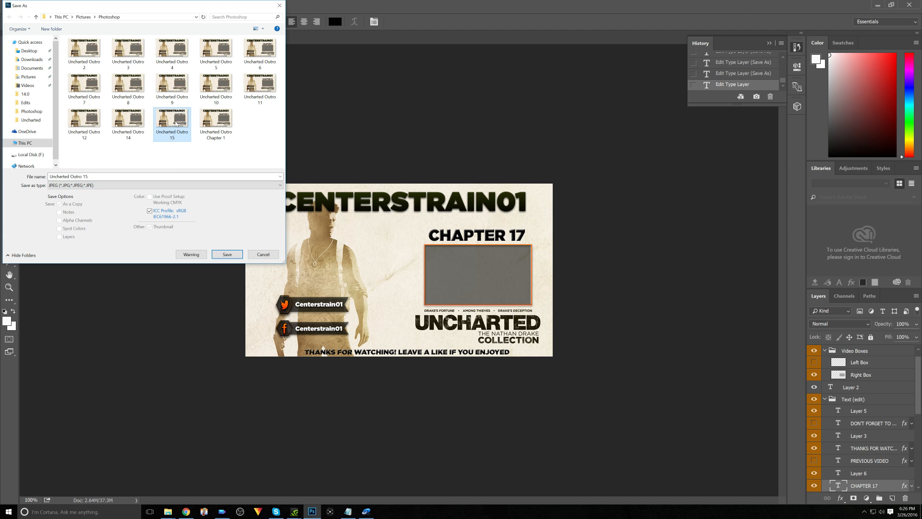
{"action": "left_click", "coordinate": [98, 176]}
{"action": "left_click", "coordinate": [98, 177]}
{"action": "key", "text": "BackSpace"}
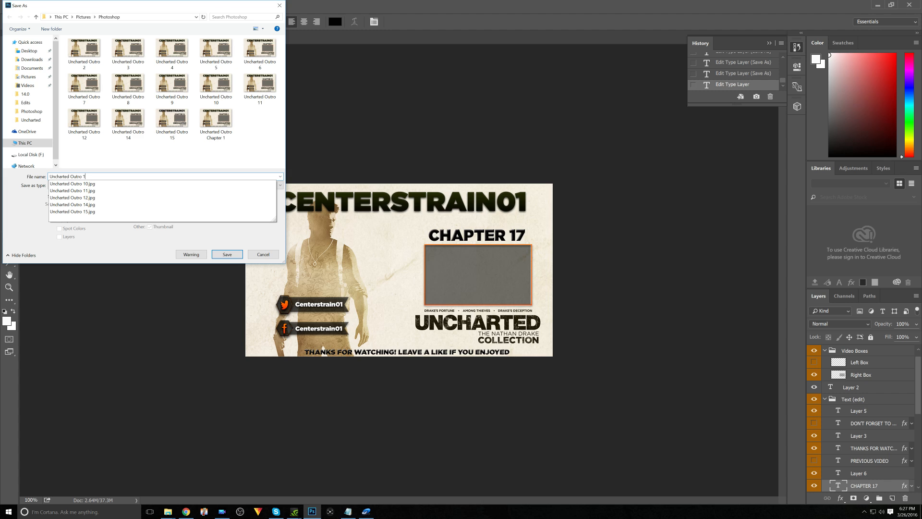
{"action": "type", "text": "6"}
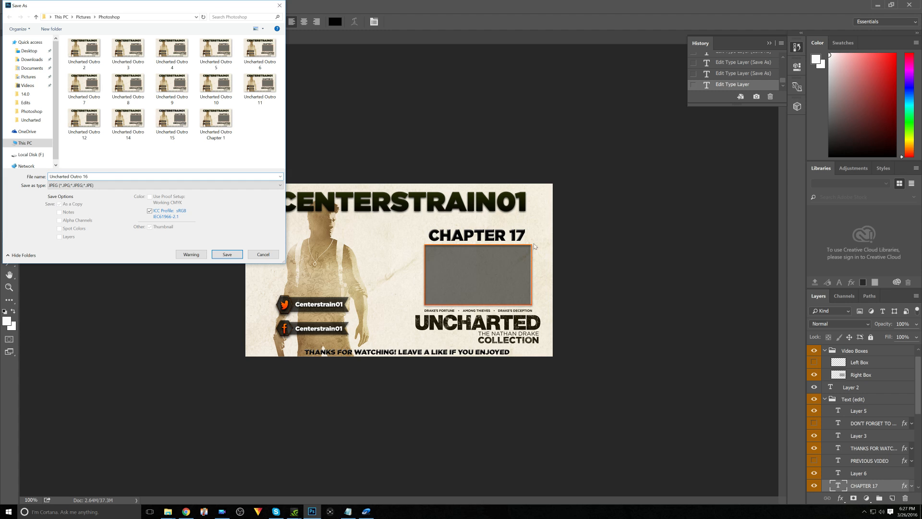
{"action": "left_click", "coordinate": [233, 256]}
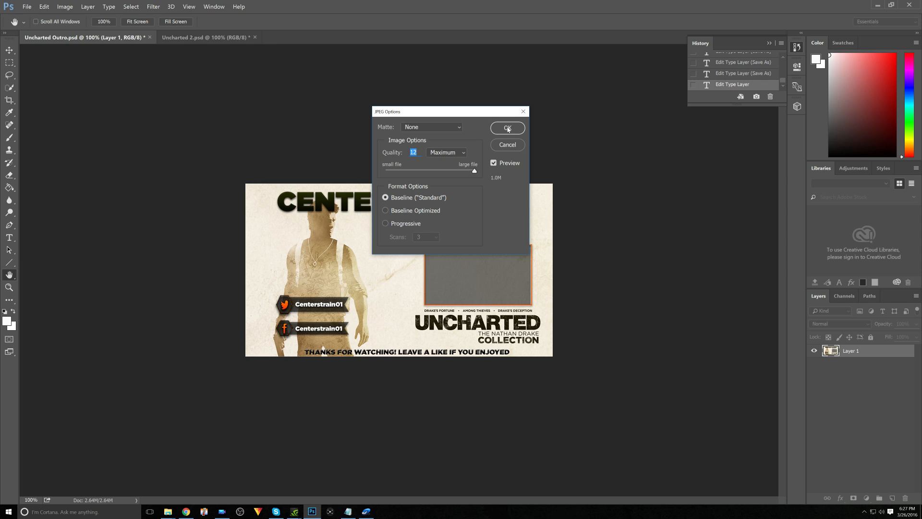
{"action": "left_click", "coordinate": [499, 127]}
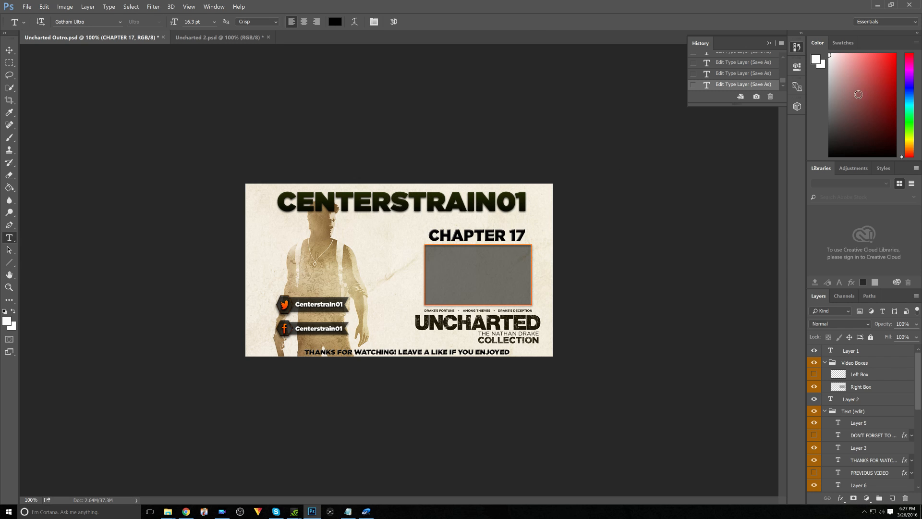
- Switch to PowerDirector and import the gameplay recording, Intro, Twitter and Youtube third videos, the Uncharted 2 music and the Uncharted Outro 13 image
{"action": "left_click", "coordinate": [878, 6]}
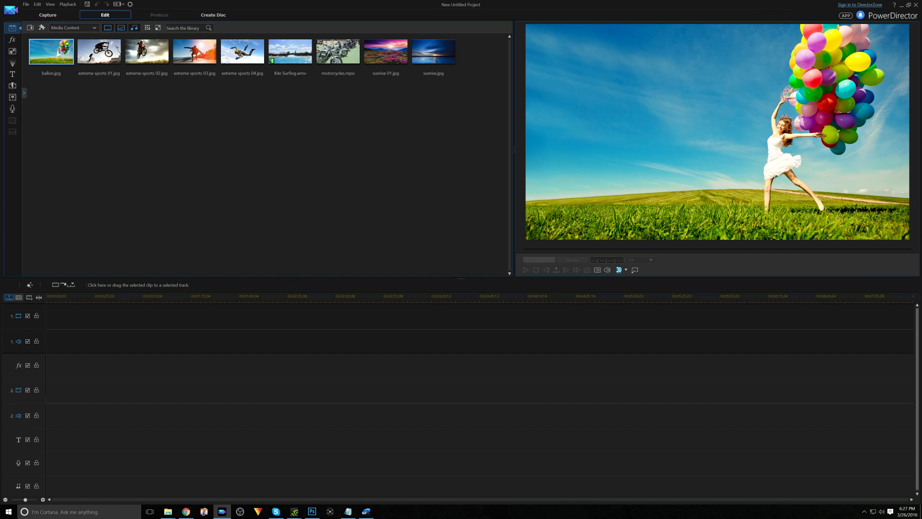
{"action": "left_click_drag", "start_coordinate": [0, 168], "coordinate": [0, 163]}
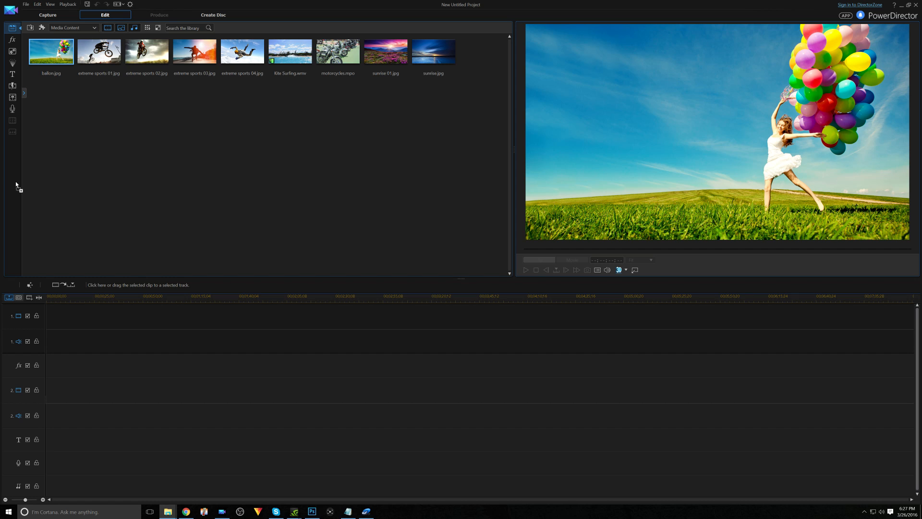
{"action": "left_click_drag", "start_coordinate": [253, 171], "coordinate": [250, 173]}
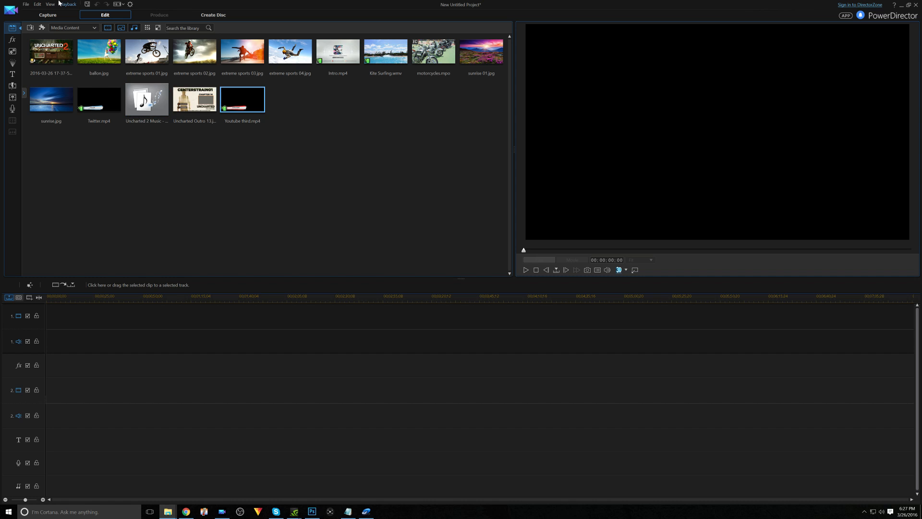
- Save the project in the Documents folder as Uncharted 13
{"action": "key", "text": "ctrl+s"}
{"action": "scroll", "coordinate": [523, 253], "scroll_direction": "down", "scroll_amount": 3}
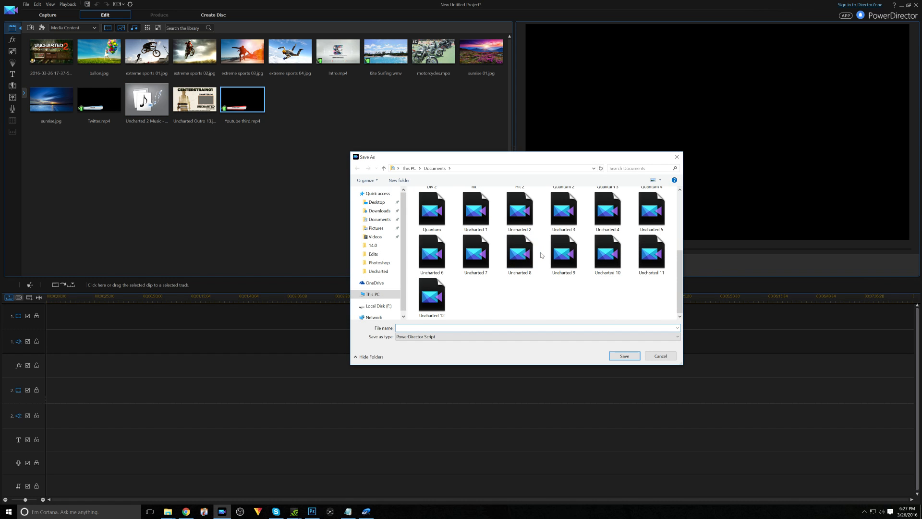
{"action": "left_click", "coordinate": [446, 309]}
{"action": "left_click", "coordinate": [431, 328]}
{"action": "left_click_drag", "start_coordinate": [424, 328], "coordinate": [418, 328]}
{"action": "type", "text": "13"}
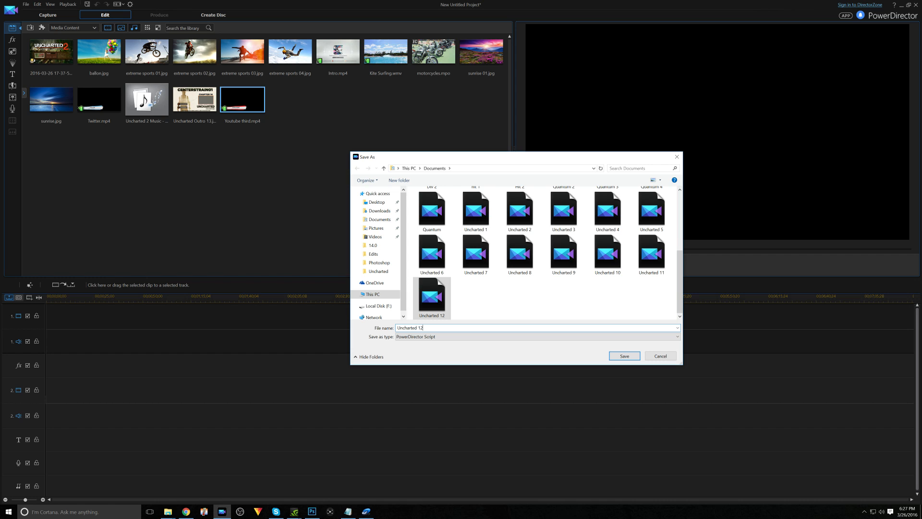
{"action": "key", "text": "Return"}
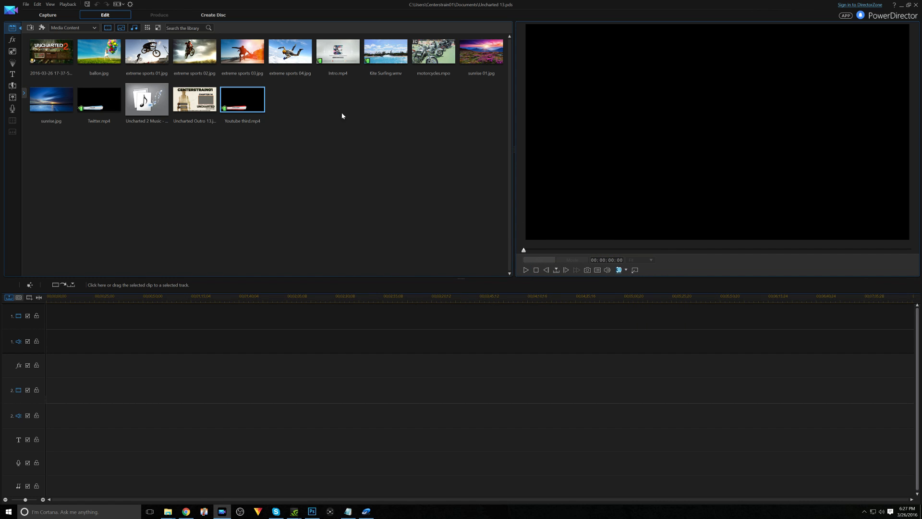
- Place Intro.mp4 at the start of video track 1 and briefly play it back
{"action": "left_click_drag", "start_coordinate": [340, 55], "coordinate": [51, 328]}
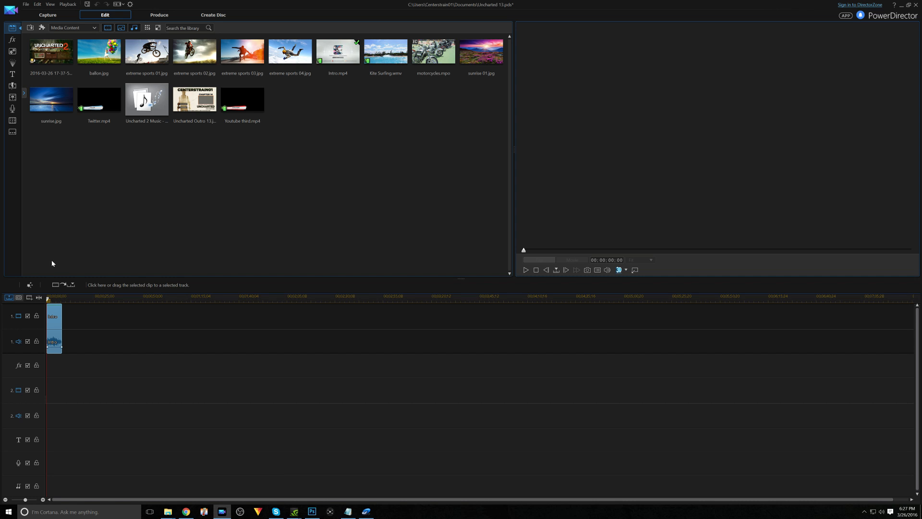
{"action": "left_click", "coordinate": [56, 319]}
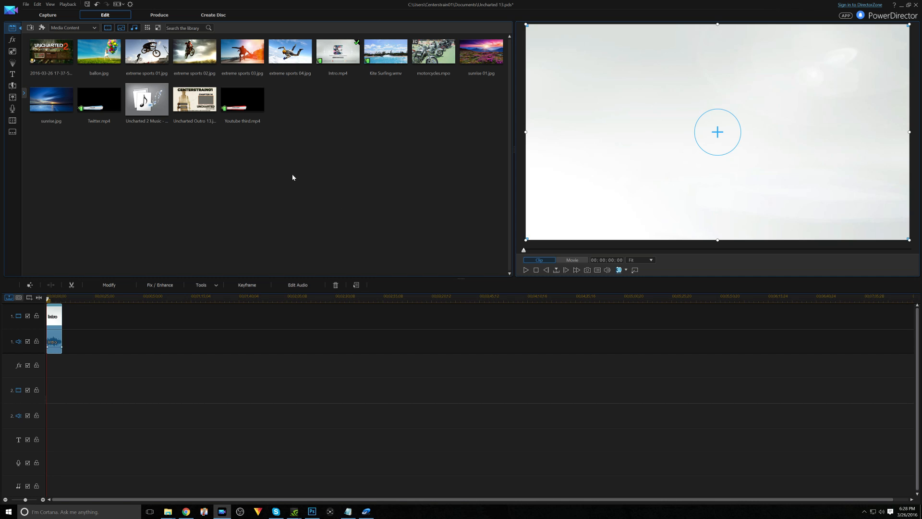
{"action": "left_click", "coordinate": [527, 271]}
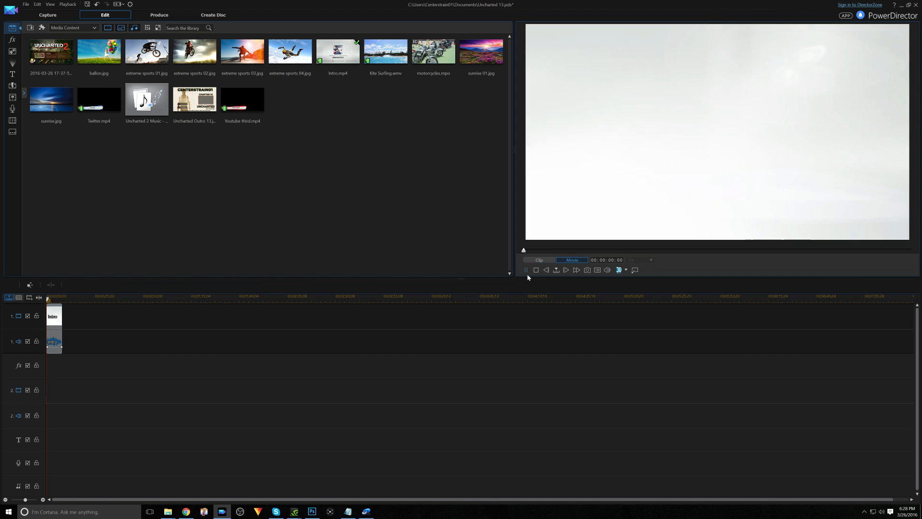
{"action": "left_click", "coordinate": [526, 270]}
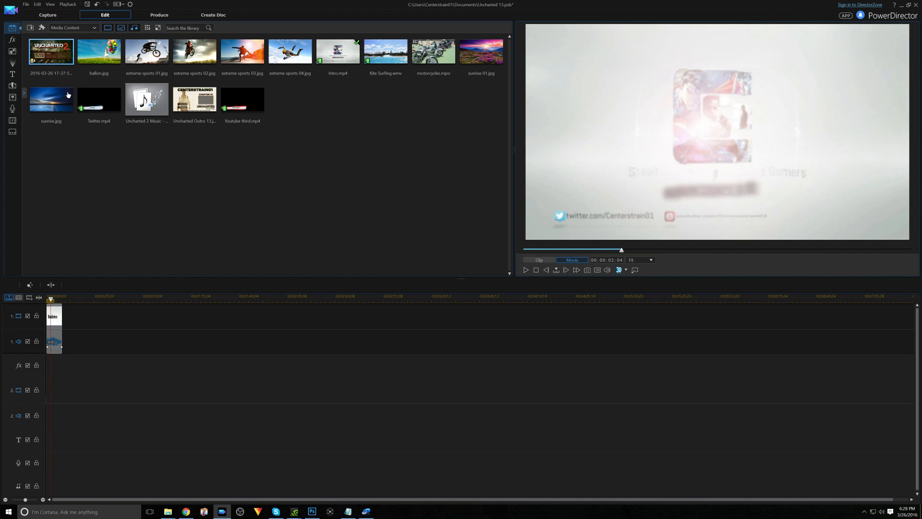
- Add the 2016-03-26 gameplay recording to video track 1 after the intro, leaving a gap, and save the project
{"action": "left_click", "coordinate": [53, 50]}
{"action": "left_click_drag", "start_coordinate": [53, 49], "coordinate": [90, 332]}
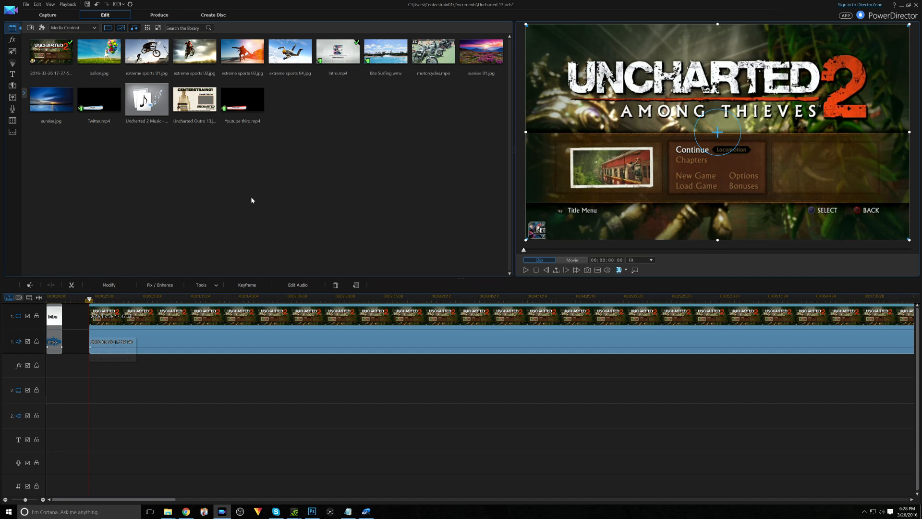
{"action": "left_click", "coordinate": [88, 5]}
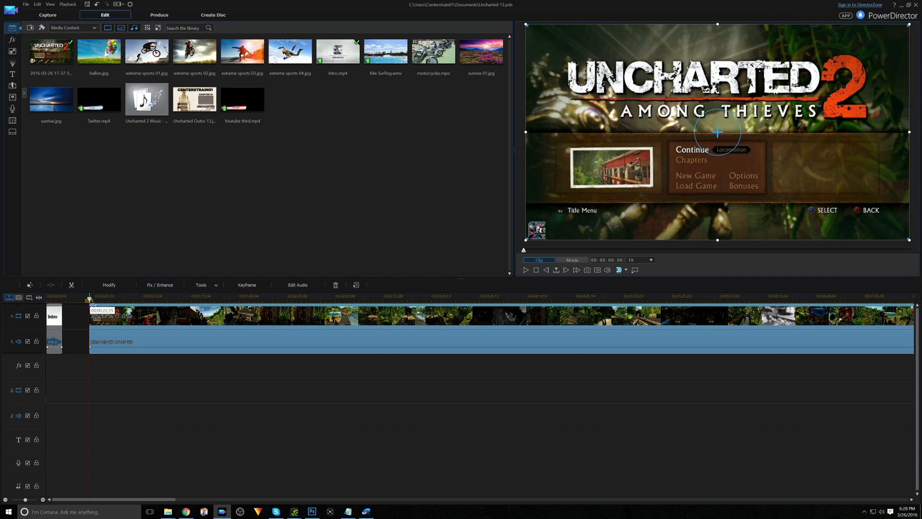
- Split the gameplay recording about 14 seconds in, delete its opening menu section and close the gap after the intro
{"action": "left_click_drag", "start_coordinate": [91, 302], "coordinate": [118, 303]}
{"action": "left_click", "coordinate": [116, 311]}
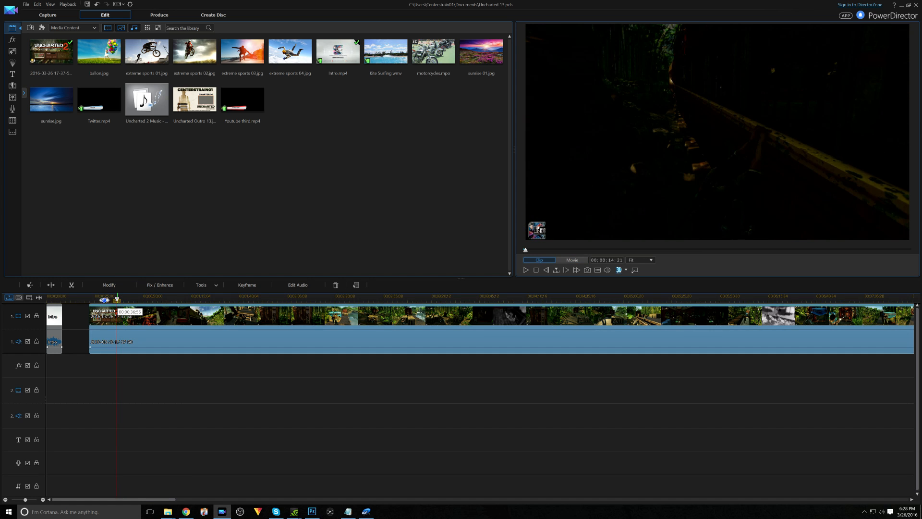
{"action": "left_click", "coordinate": [52, 285]}
{"action": "left_click", "coordinate": [101, 311]}
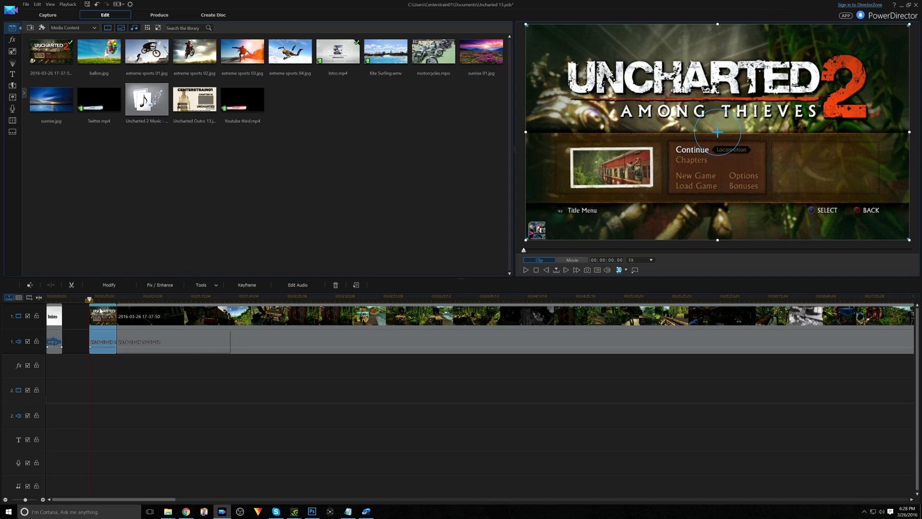
{"action": "right_click", "coordinate": [117, 329]}
{"action": "left_click", "coordinate": [145, 340]}
{"action": "left_click", "coordinate": [94, 316]}
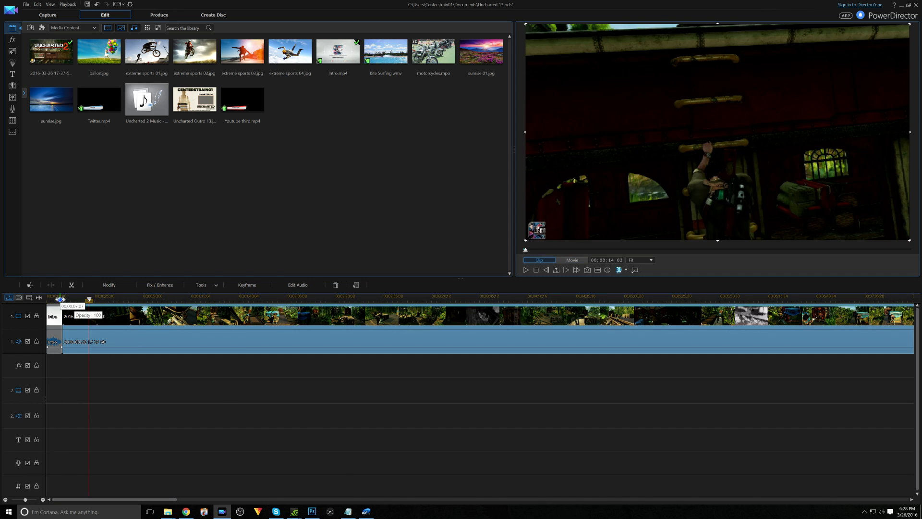
- Play back the end of the intro and the start of the gameplay to check the transition and sound
{"action": "left_click", "coordinate": [59, 298]}
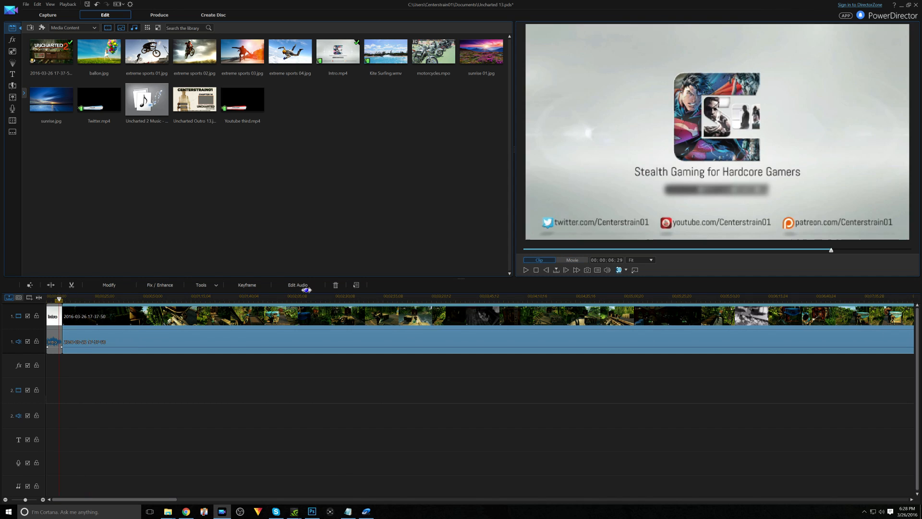
{"action": "left_click", "coordinate": [525, 270]}
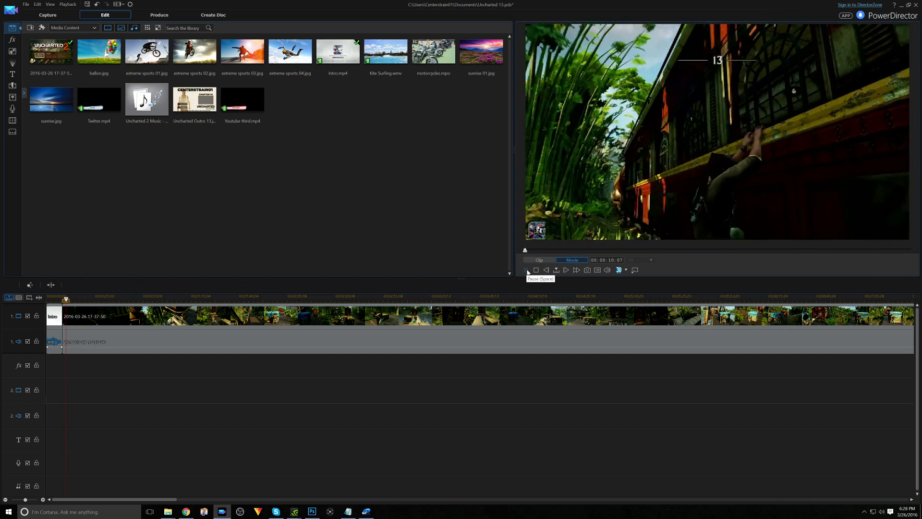
{"action": "left_click", "coordinate": [526, 270]}
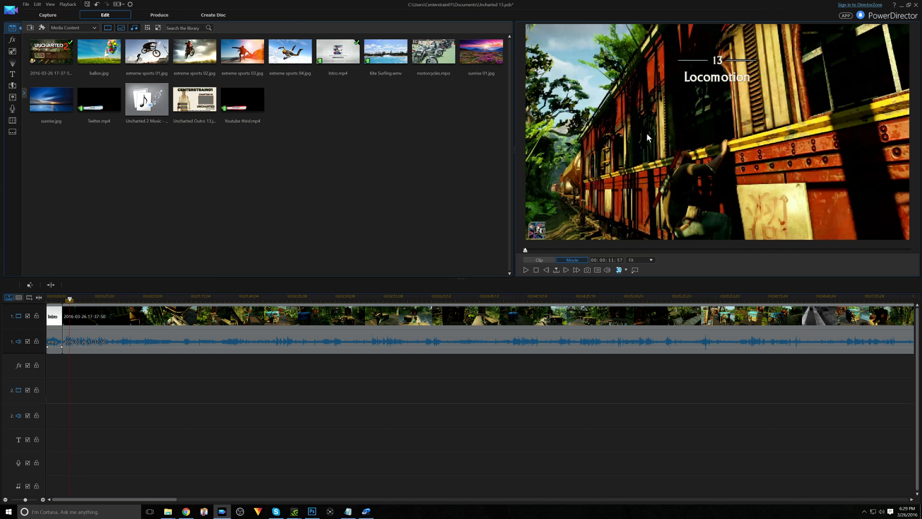
- Switch to PlayClaw 5, examine the volumes of its audio sources, and return to PowerDirector
{"action": "left_click", "coordinate": [366, 512]}
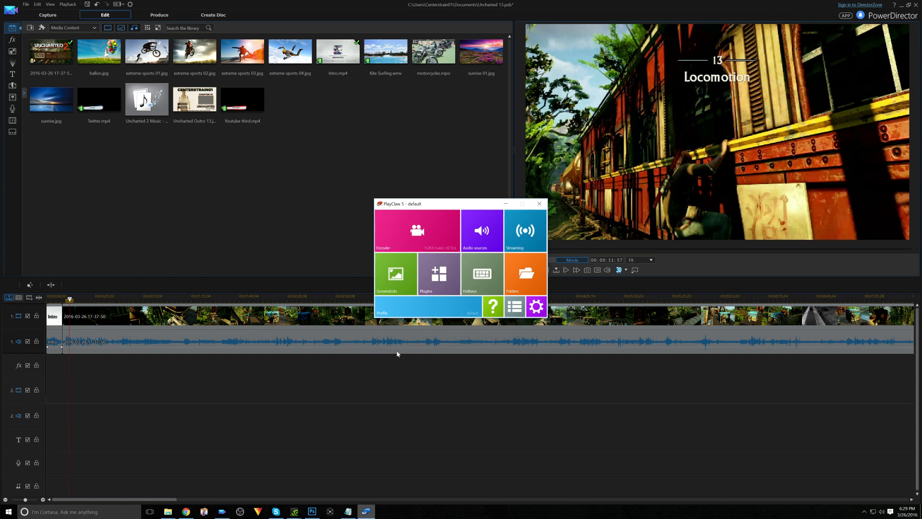
{"action": "left_click", "coordinate": [477, 228]}
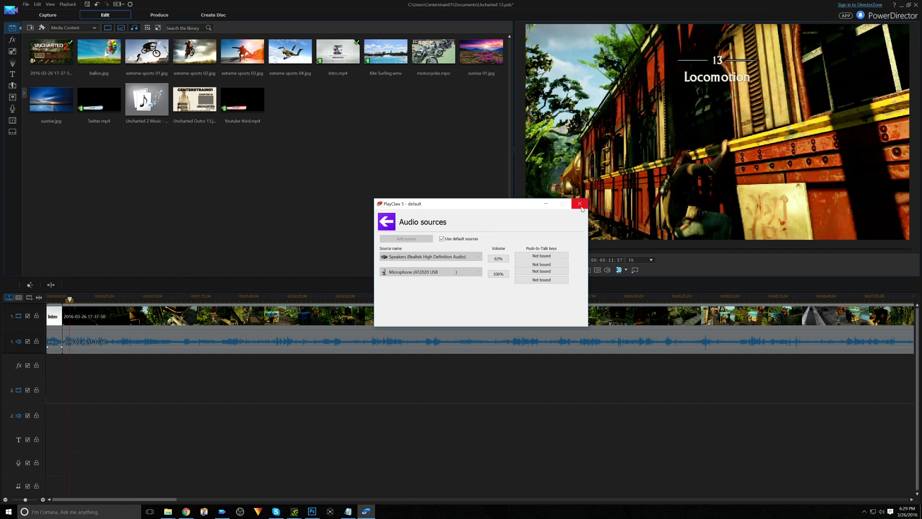
{"action": "left_click", "coordinate": [387, 221]}
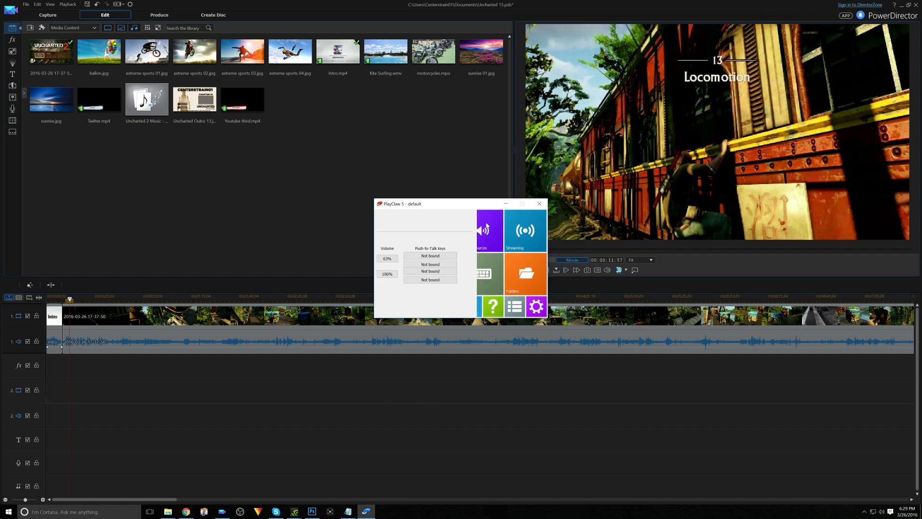
{"action": "left_click", "coordinate": [504, 206]}
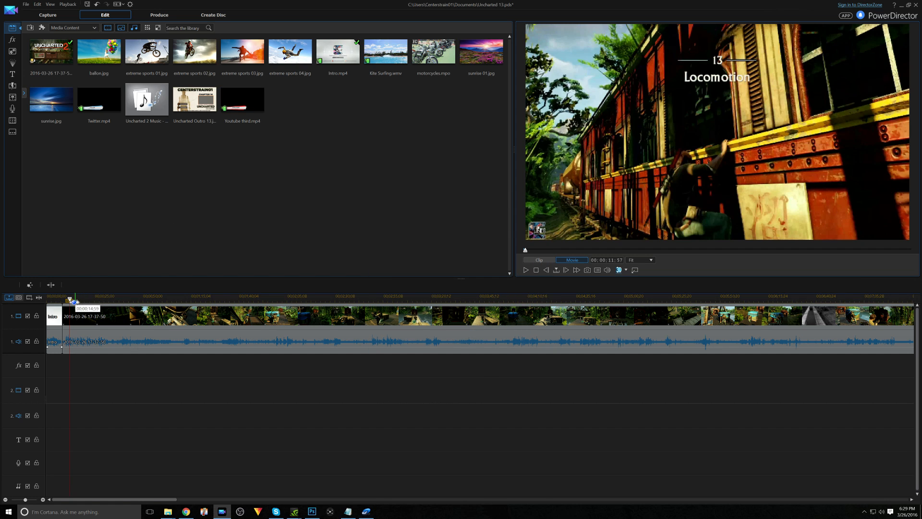
- Place Youtube third.mp4 on video track 2 over the gameplay, at about 46 seconds on the timeline
{"action": "left_click_drag", "start_coordinate": [69, 302], "coordinate": [139, 304]}
{"action": "left_click", "coordinate": [124, 297]}
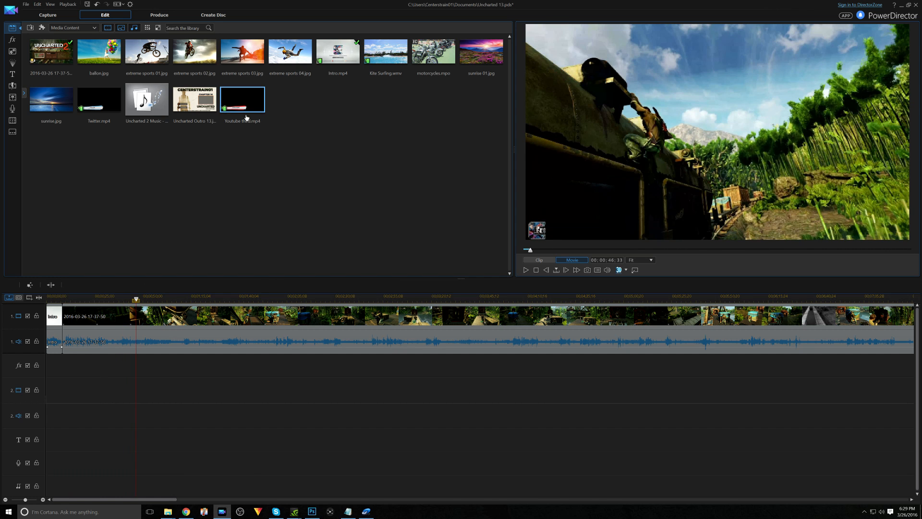
{"action": "left_click_drag", "start_coordinate": [248, 99], "coordinate": [138, 398]}
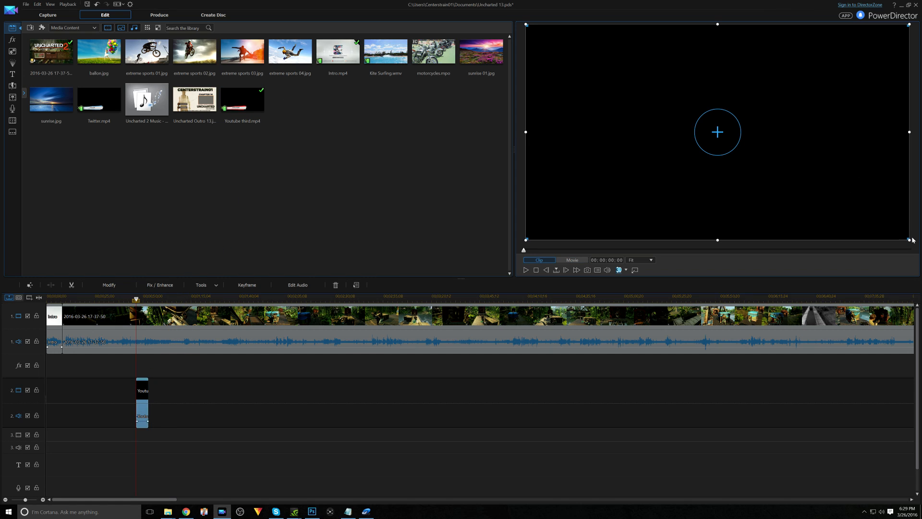
- Shrink the YouTube overlay to about 0.45 scale and move it up against the upper-left edge of the video frame
{"action": "left_click_drag", "start_coordinate": [900, 236], "coordinate": [697, 99]}
{"action": "left_click_drag", "start_coordinate": [564, 109], "coordinate": [560, 51]}
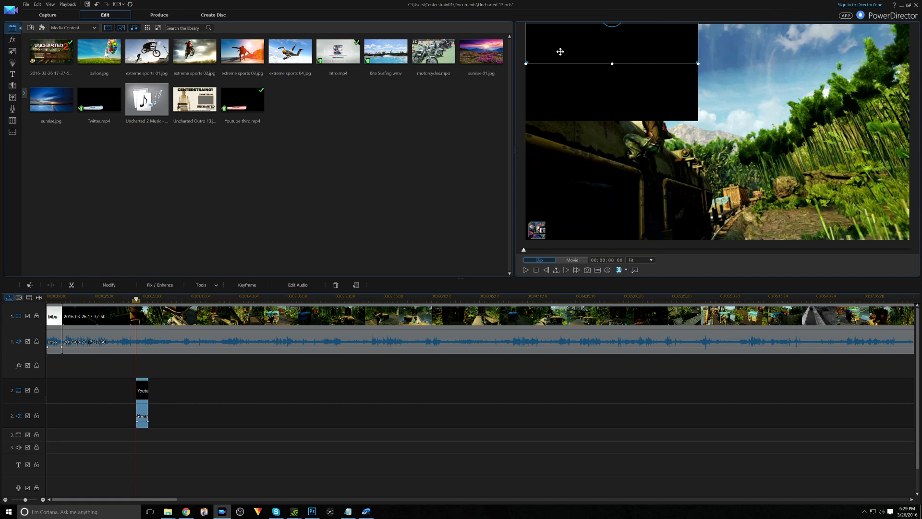
- Key out the black background of the YouTube overlay with Chroma Key, preview it, keep the change and save the project
{"action": "left_click", "coordinate": [111, 286]}
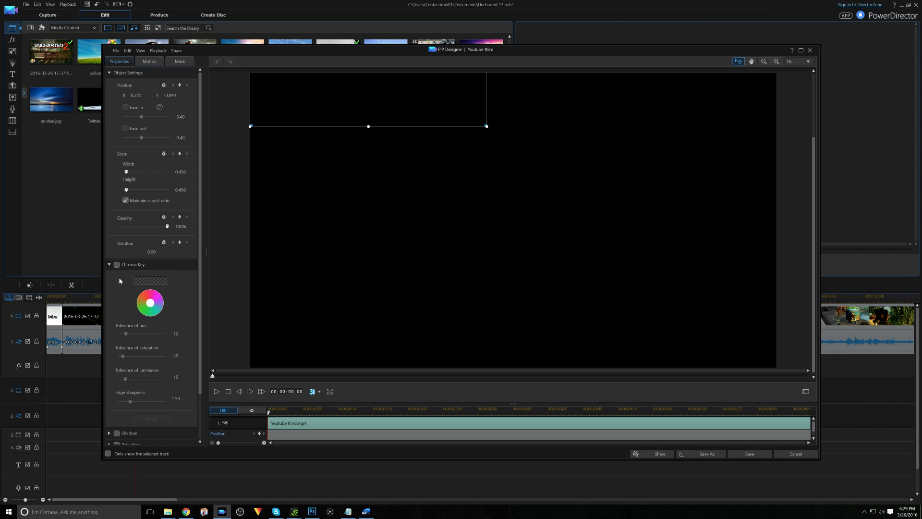
{"action": "left_click", "coordinate": [117, 264]}
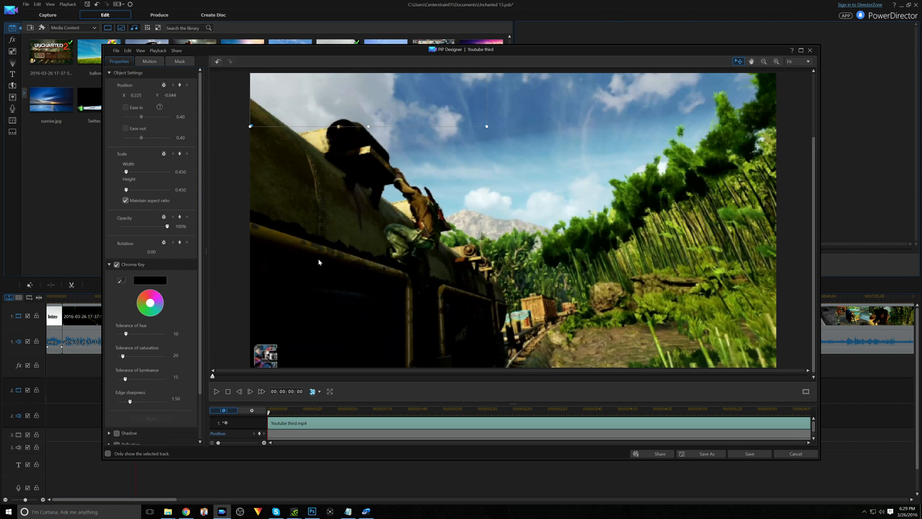
{"action": "left_click", "coordinate": [215, 391]}
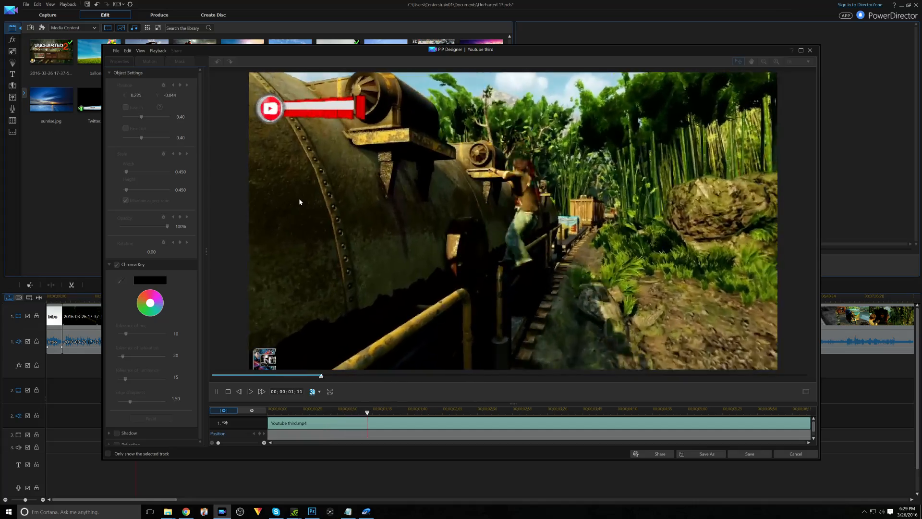
{"action": "left_click", "coordinate": [217, 391]}
{"action": "left_click", "coordinate": [763, 455]}
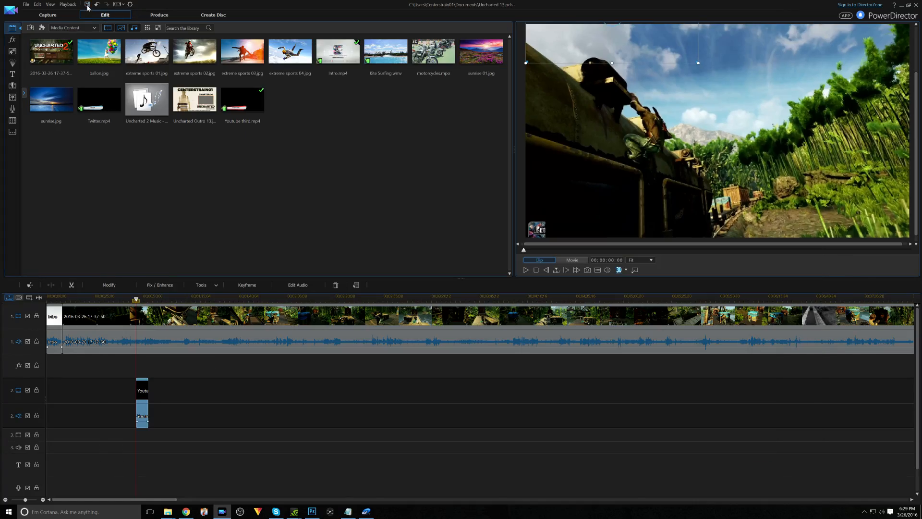
{"action": "left_click", "coordinate": [87, 4]}
- Place Twitter.mp4 on video track 2 at about 5:17 and shrink it to about 0.46 scale against the frame's upper-left edge
{"action": "left_click_drag", "start_coordinate": [138, 301], "coordinate": [438, 300]}
{"action": "left_click_drag", "start_coordinate": [500, 312], "coordinate": [660, 304]}
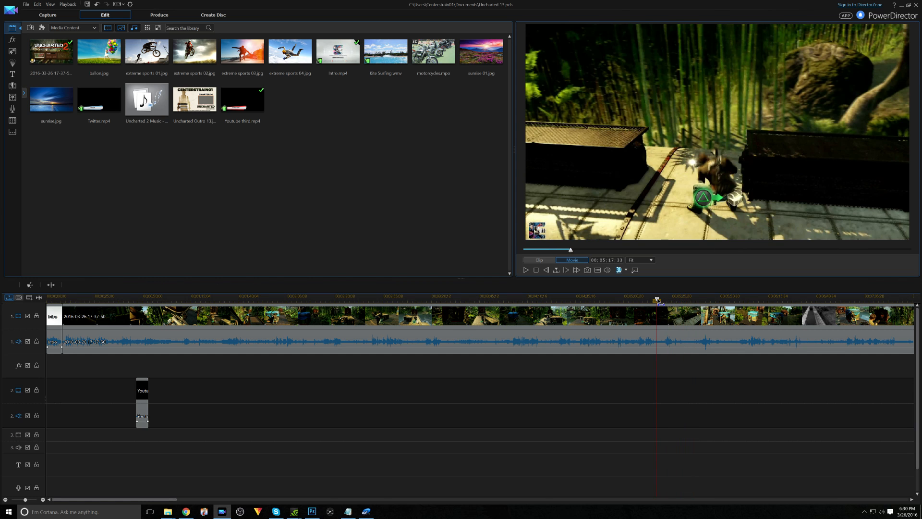
{"action": "left_click", "coordinate": [658, 317]}
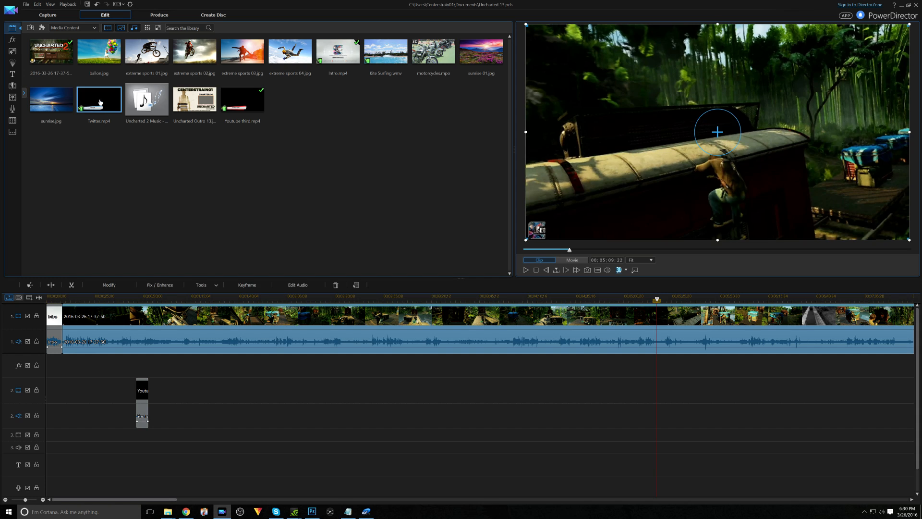
{"action": "left_click_drag", "start_coordinate": [645, 371], "coordinate": [658, 391]}
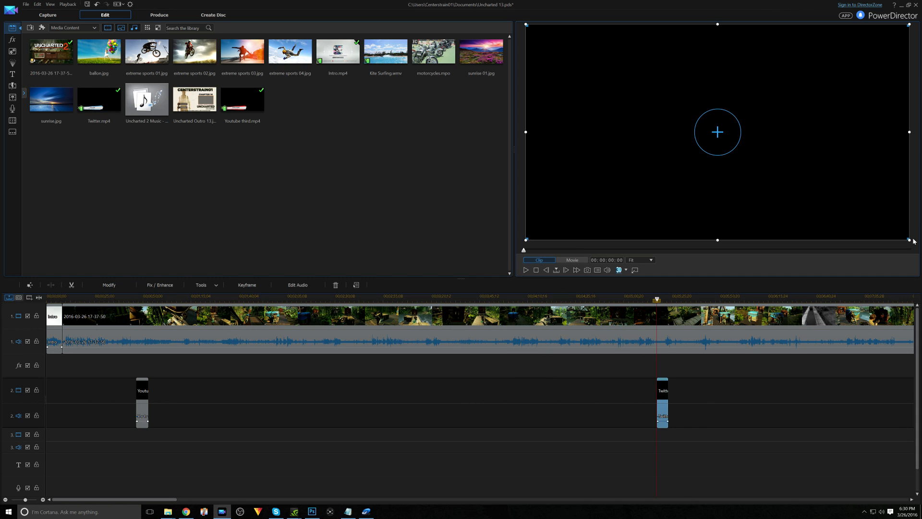
{"action": "left_click_drag", "start_coordinate": [910, 241], "coordinate": [700, 91]}
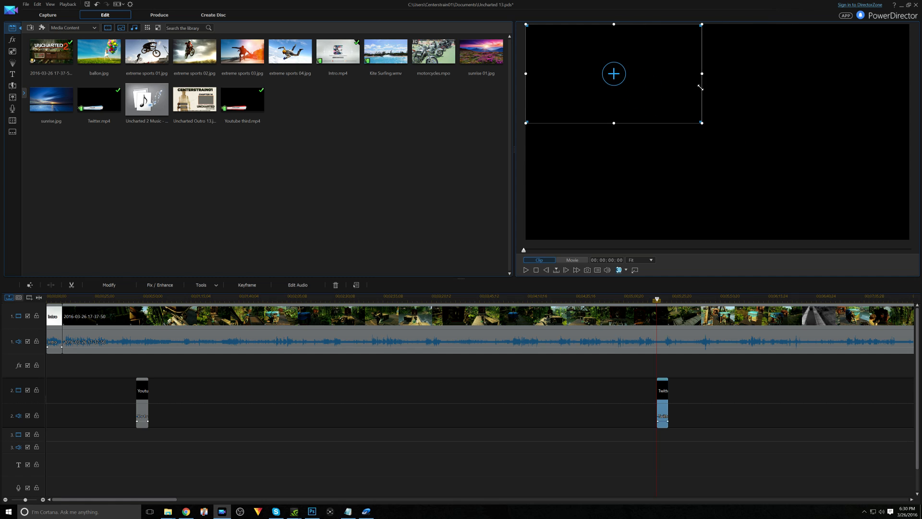
{"action": "left_click_drag", "start_coordinate": [563, 69], "coordinate": [565, 52]}
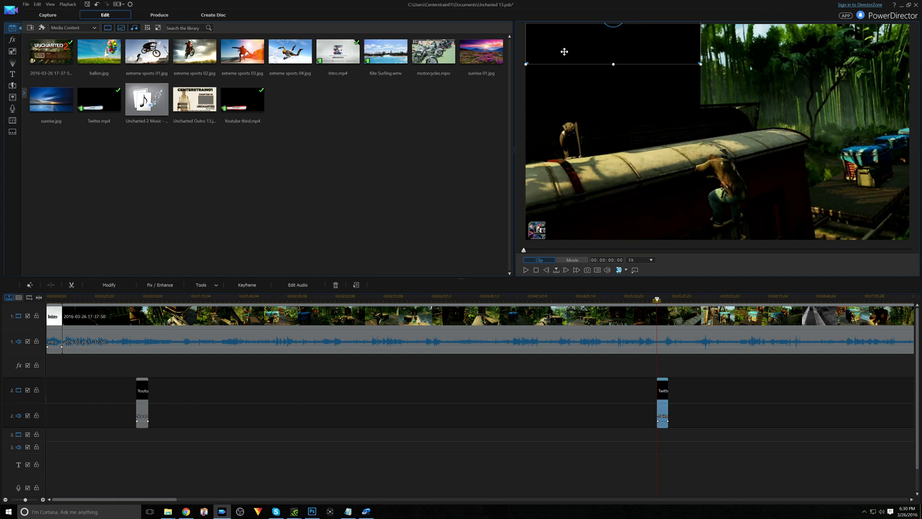
- Apply Chroma Key to the Twitter overlay's black background, preview the result, keep it and save the project
{"action": "left_click", "coordinate": [108, 285]}
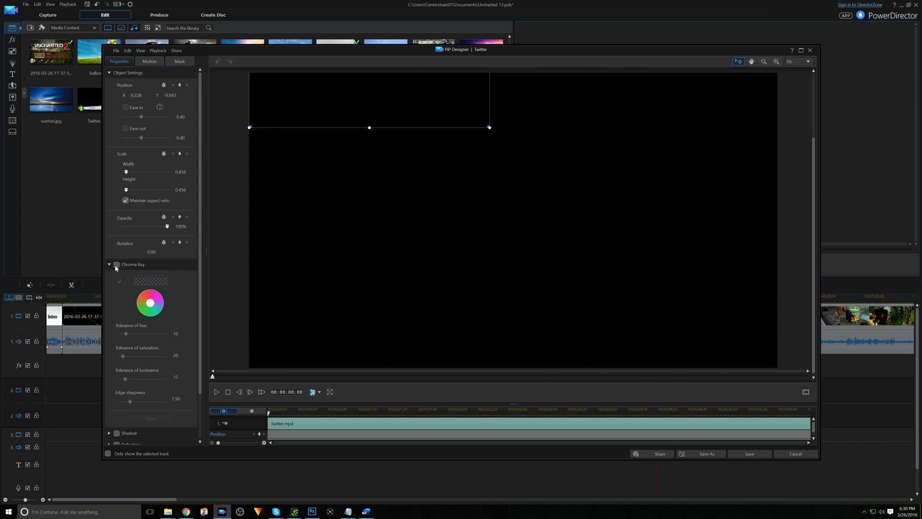
{"action": "left_click", "coordinate": [116, 265]}
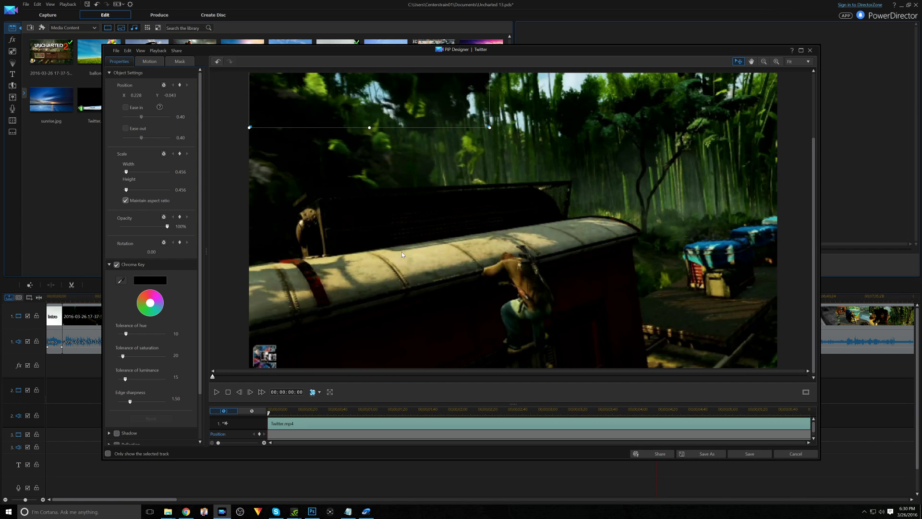
{"action": "left_click", "coordinate": [218, 392]}
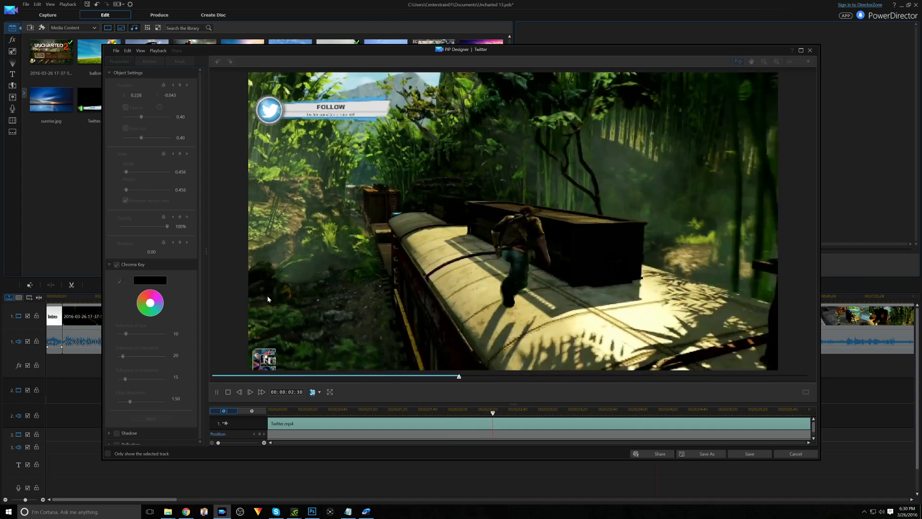
{"action": "left_click", "coordinate": [217, 393]}
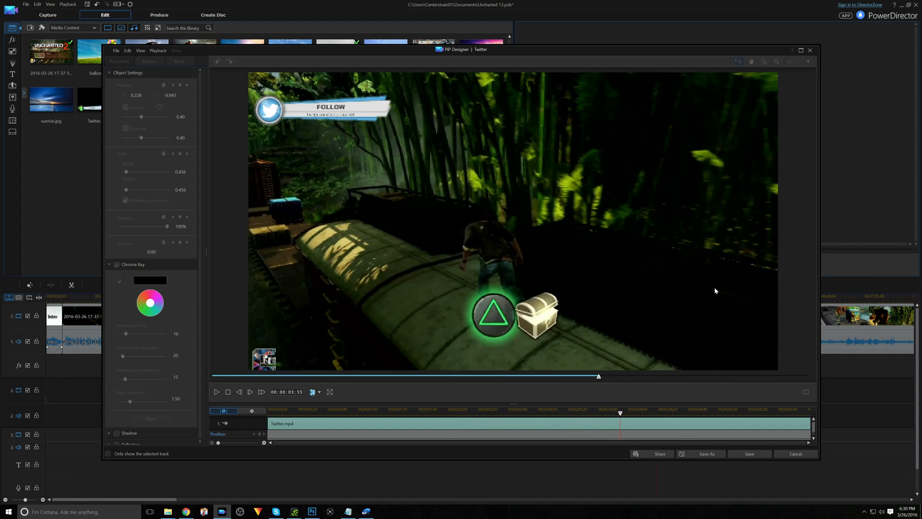
{"action": "left_click", "coordinate": [759, 454]}
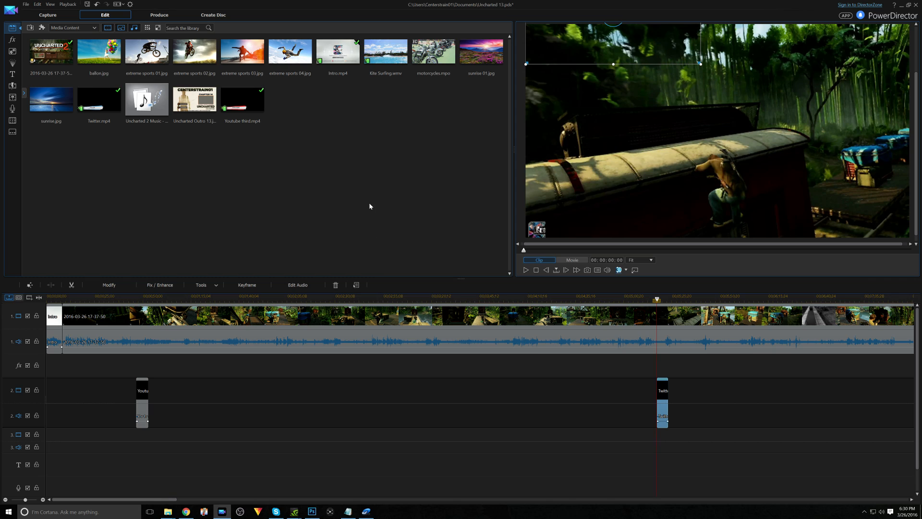
{"action": "left_click", "coordinate": [88, 5]}
- Split the gameplay clip at 00:05:36:23, where the character takes cover behind the turquoise-covered crate, and save the project
{"action": "left_click_drag", "start_coordinate": [155, 500], "coordinate": [212, 500]}
{"action": "left_click_drag", "start_coordinate": [264, 300], "coordinate": [303, 305]}
{"action": "left_click", "coordinate": [526, 270]}
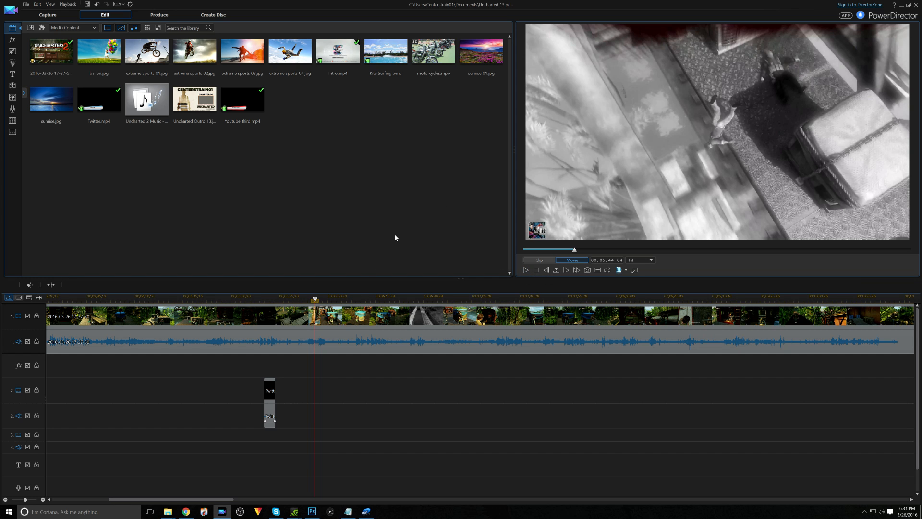
{"action": "left_click_drag", "start_coordinate": [317, 304], "coordinate": [299, 304]}
{"action": "left_click", "coordinate": [527, 271]}
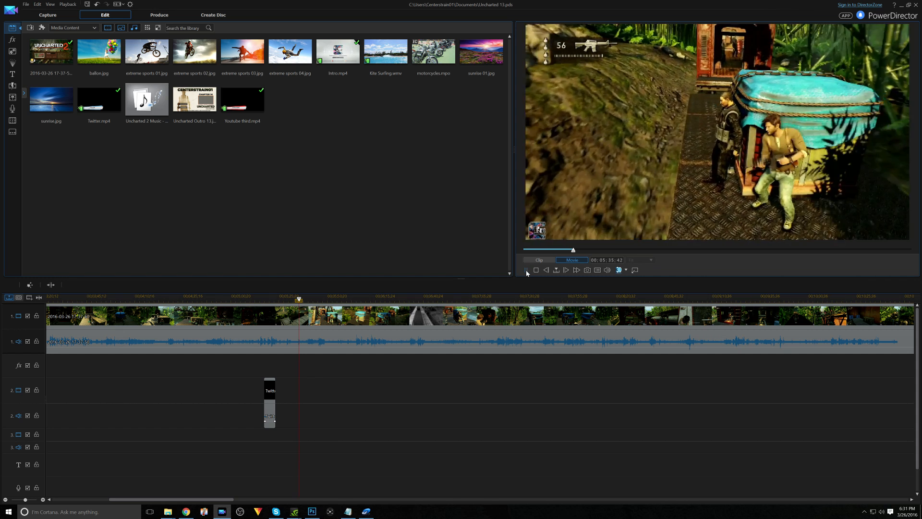
{"action": "left_click", "coordinate": [526, 271]}
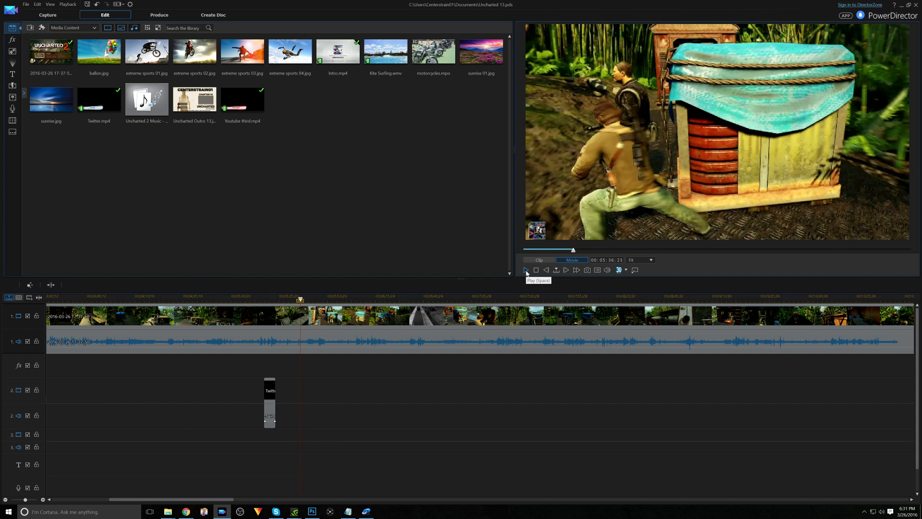
{"action": "left_click", "coordinate": [51, 285]}
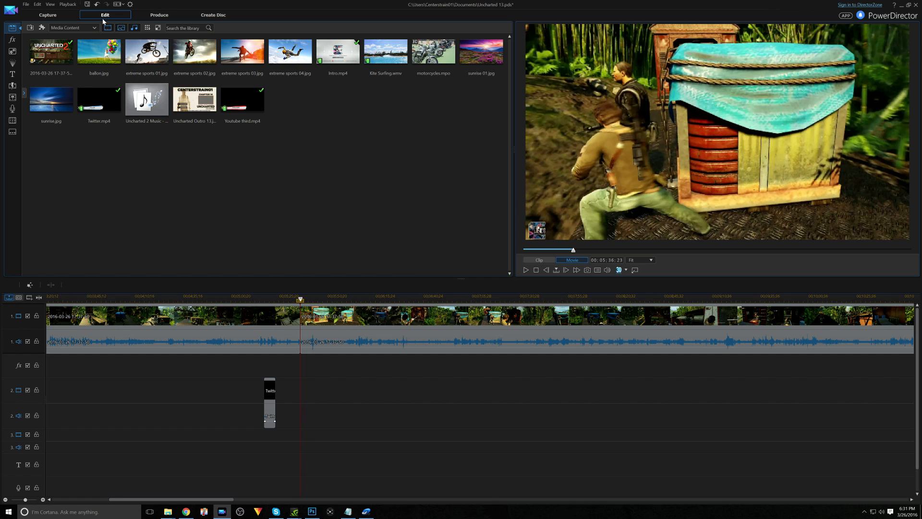
{"action": "left_click", "coordinate": [87, 4]}
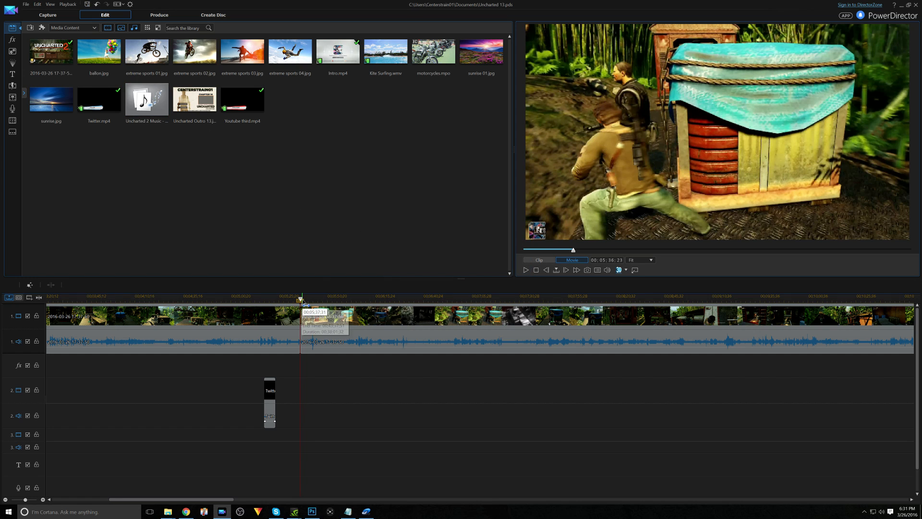
- Locate the matching cover moment behind the blue-covered crate and split the gameplay clip again at 00:07:37:06
{"action": "left_click", "coordinate": [651, 300]}
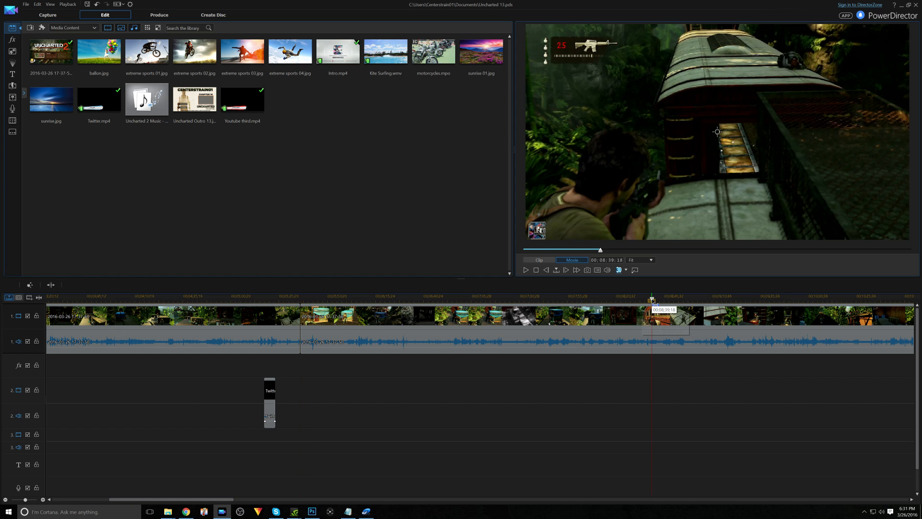
{"action": "left_click", "coordinate": [630, 301]}
{"action": "left_click_drag", "start_coordinate": [631, 301], "coordinate": [613, 303]}
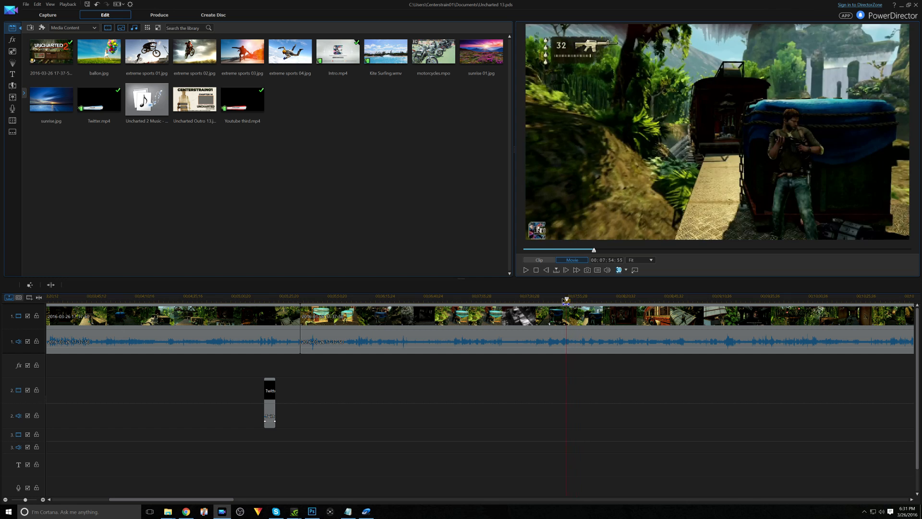
{"action": "left_click_drag", "start_coordinate": [550, 301], "coordinate": [547, 301]}
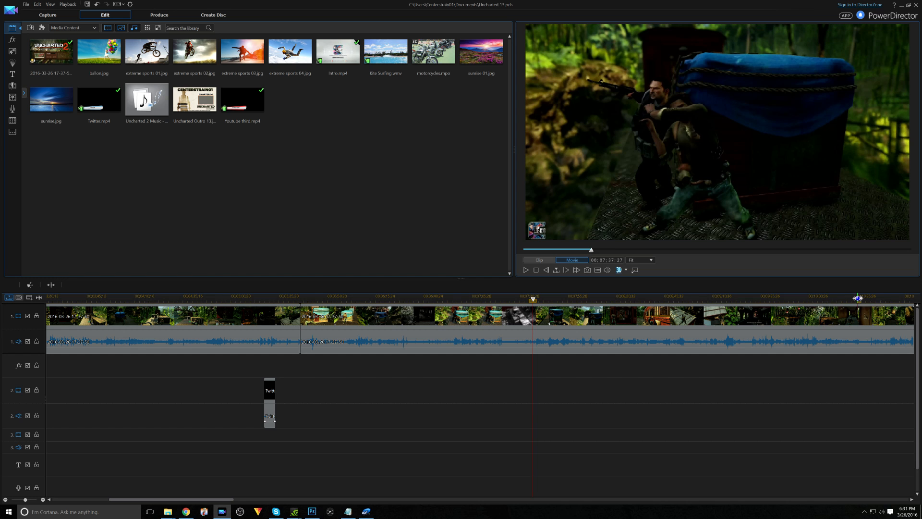
{"action": "left_click_drag", "start_coordinate": [847, 304], "coordinate": [840, 304]}
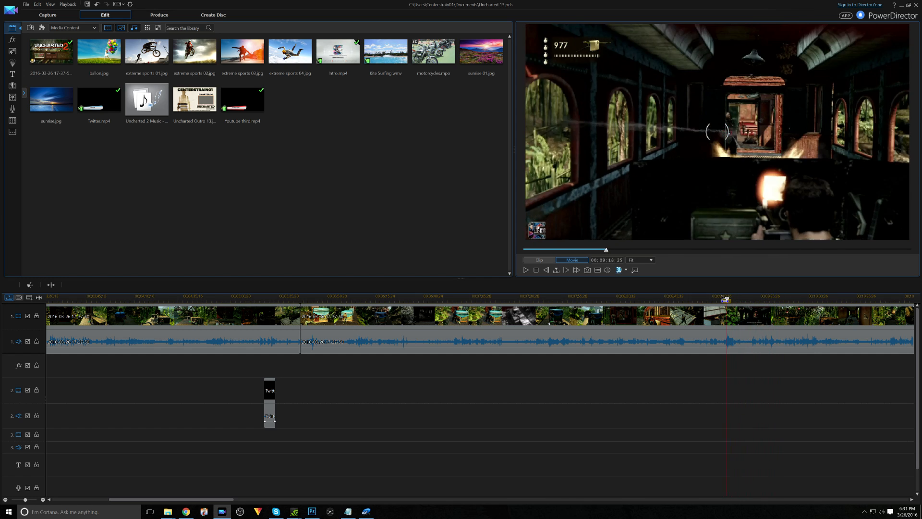
{"action": "left_click_drag", "start_coordinate": [696, 297], "coordinate": [530, 295]}
{"action": "left_click", "coordinate": [526, 271]}
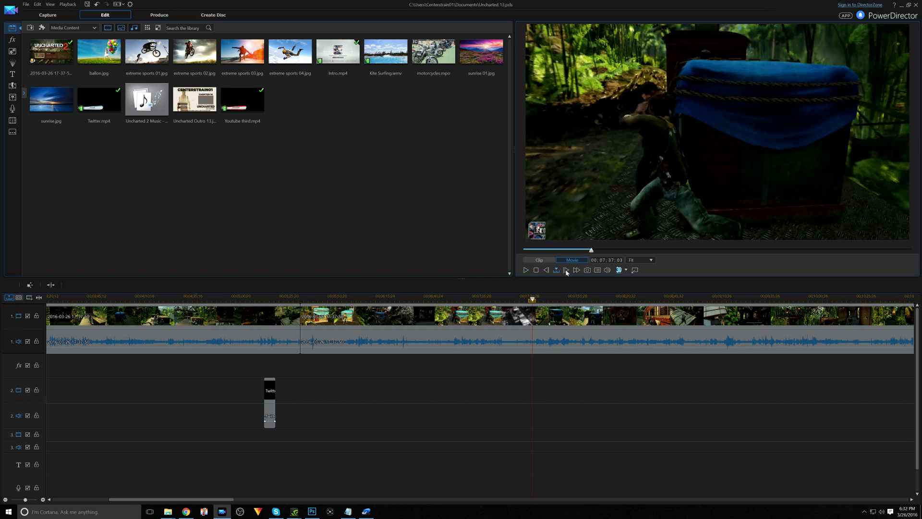
{"action": "left_click", "coordinate": [567, 271]}
{"action": "left_click", "coordinate": [567, 270]}
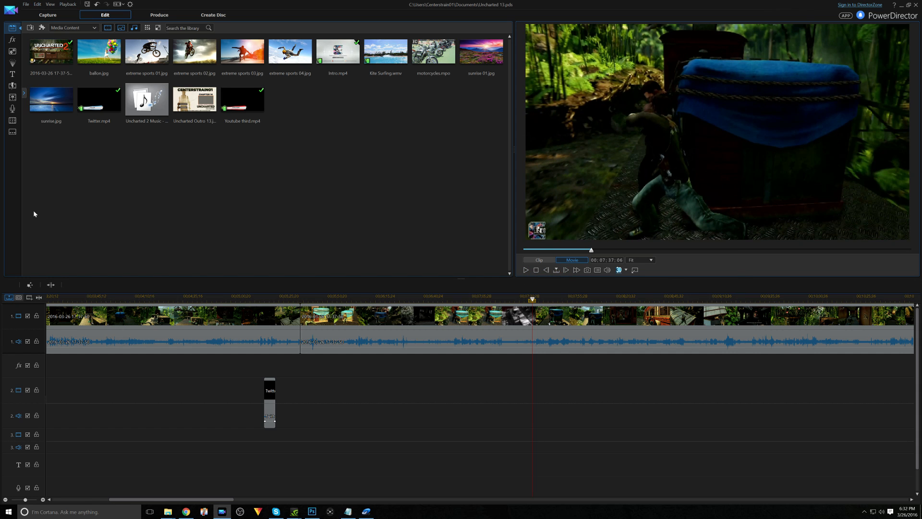
{"action": "left_click", "coordinate": [50, 286]}
- Delete the gameplay section between the two cuts and close the gap on track 1
{"action": "left_click", "coordinate": [456, 317]}
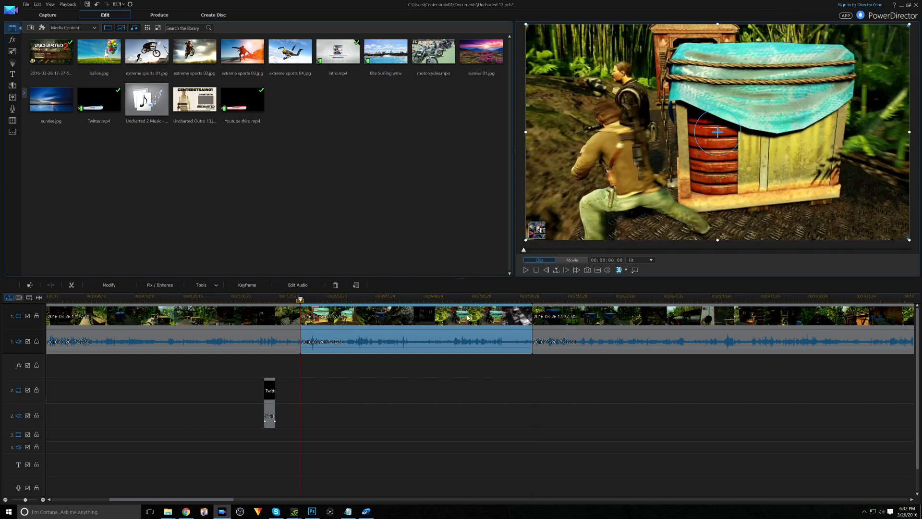
{"action": "key", "text": "Delete"}
{"action": "left_click", "coordinate": [601, 344]}
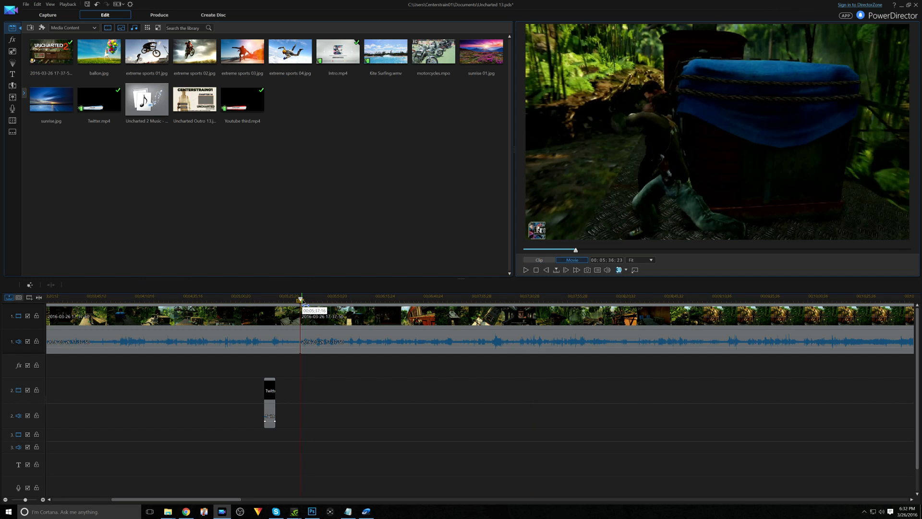
- Play back the gameplay across the new cut at about 5:36 to check how smoothly it joins
{"action": "left_click", "coordinate": [299, 301]}
{"action": "left_click", "coordinate": [297, 301]}
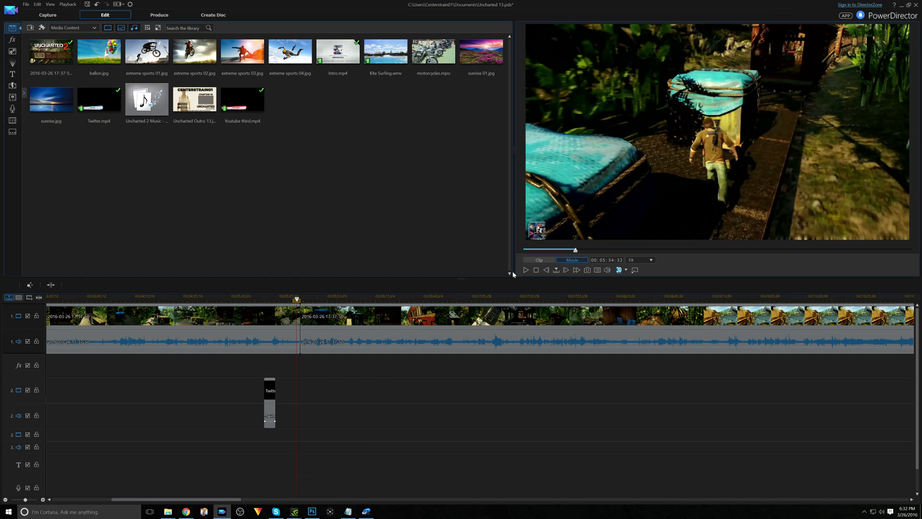
{"action": "left_click", "coordinate": [526, 270]}
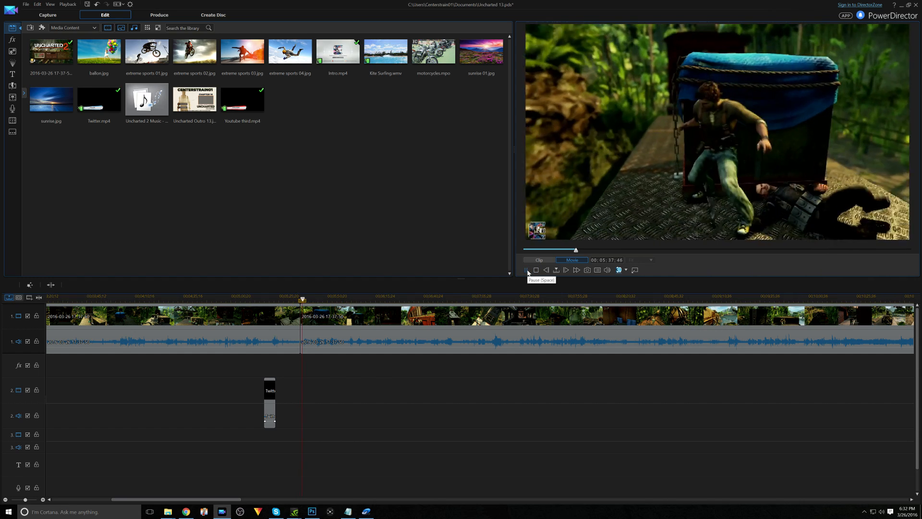
{"action": "left_click", "coordinate": [527, 270]}
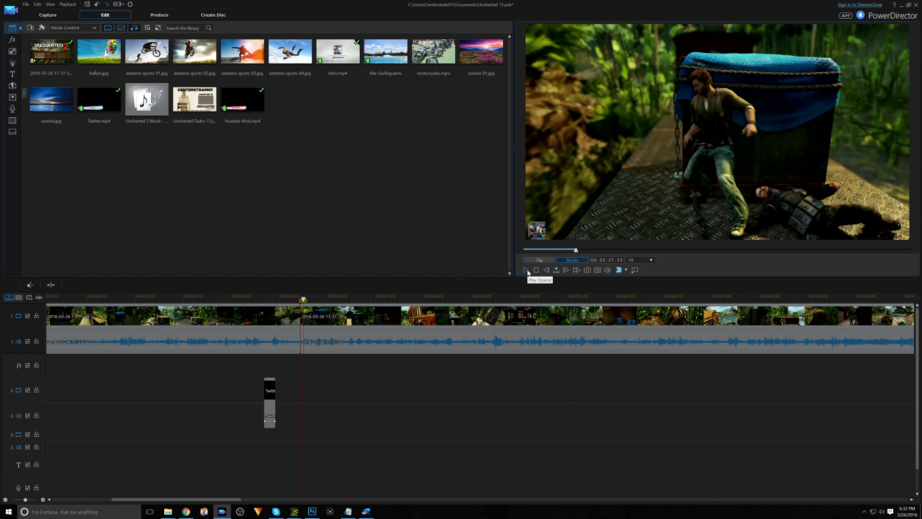
{"action": "left_click", "coordinate": [299, 300]}
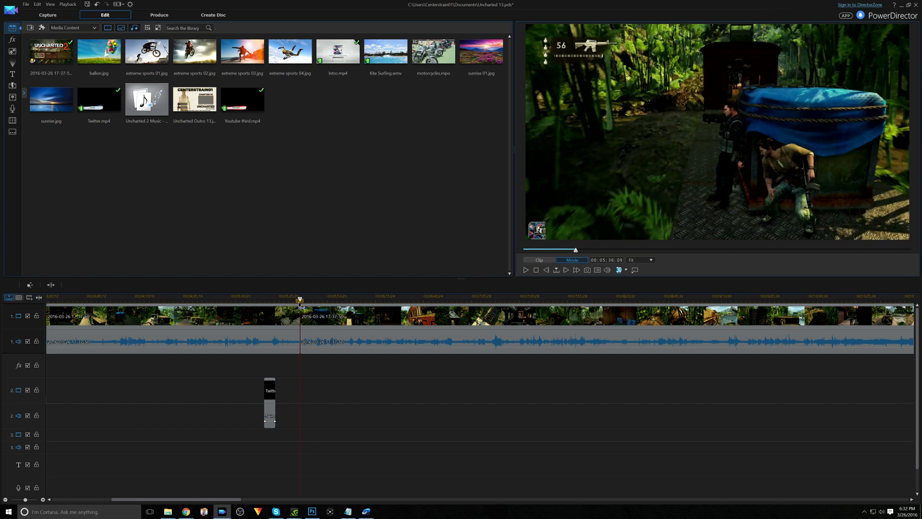
{"action": "left_click", "coordinate": [526, 271]}
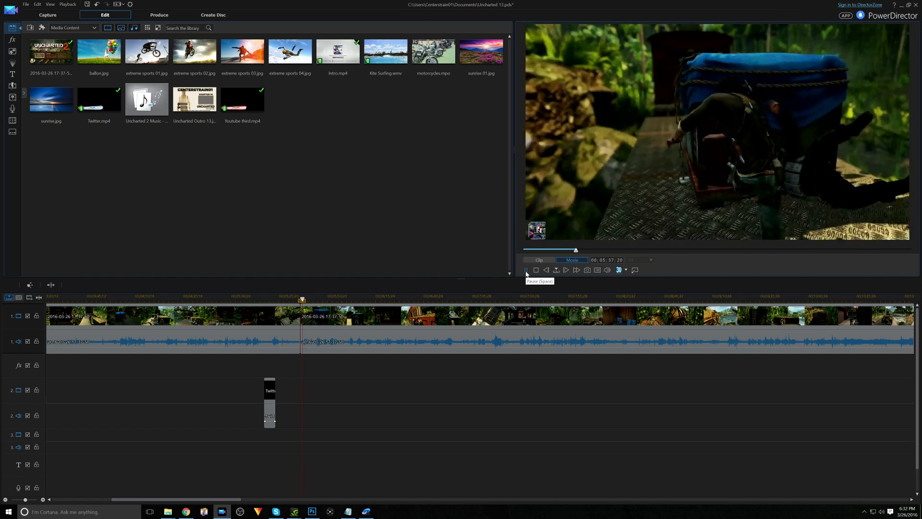
{"action": "left_click", "coordinate": [526, 273]}
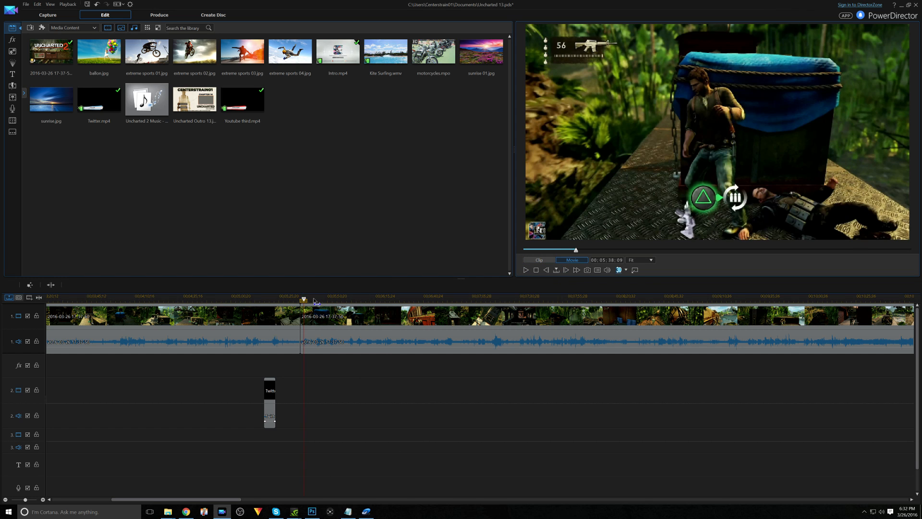
- Check the gameplay after the 5:36 cut up to about 00:06:10 and save the project
{"action": "left_click", "coordinate": [335, 300]}
{"action": "left_click", "coordinate": [365, 299]}
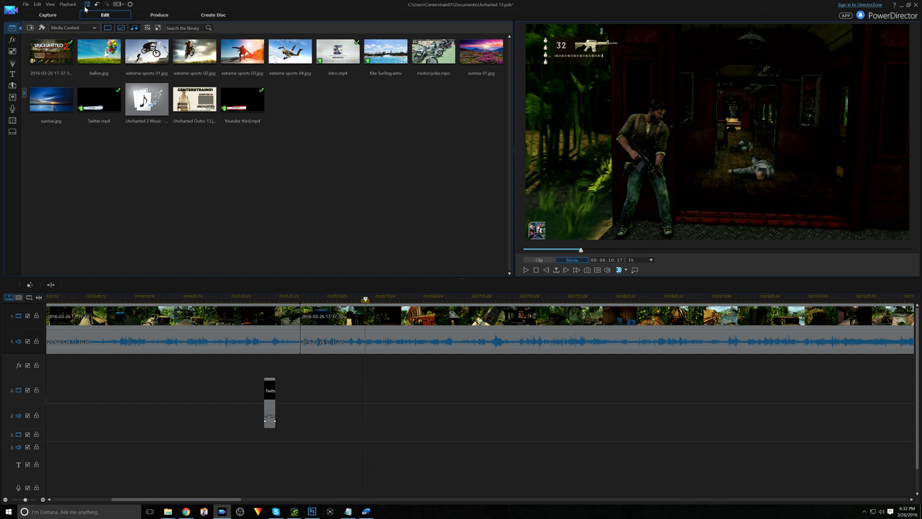
{"action": "left_click", "coordinate": [88, 5]}
- Split the gameplay clip at 00:11:44:56, where the character jumps down beside the blue-covered crate, and save the project
{"action": "left_click", "coordinate": [397, 300]}
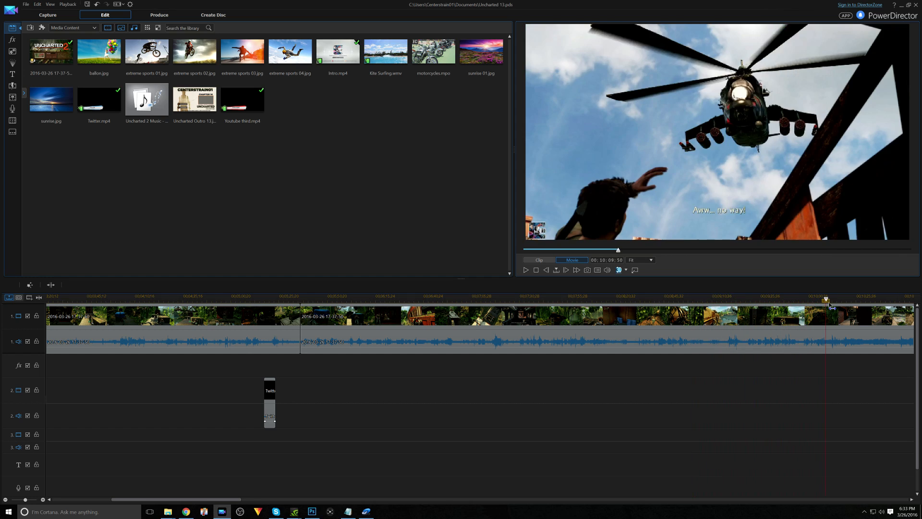
{"action": "left_click_drag", "start_coordinate": [232, 500], "coordinate": [322, 500]}
{"action": "left_click", "coordinate": [278, 298]}
{"action": "left_click_drag", "start_coordinate": [290, 304], "coordinate": [435, 310]}
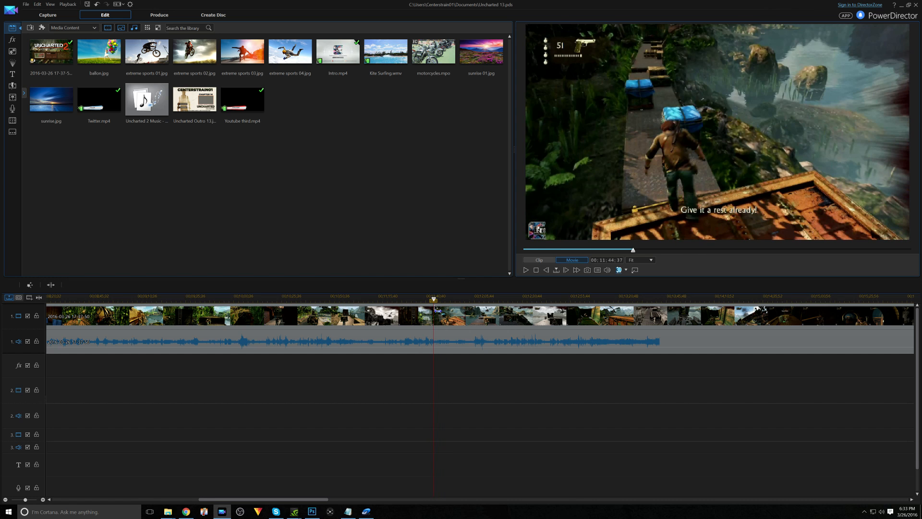
{"action": "left_click", "coordinate": [529, 269]}
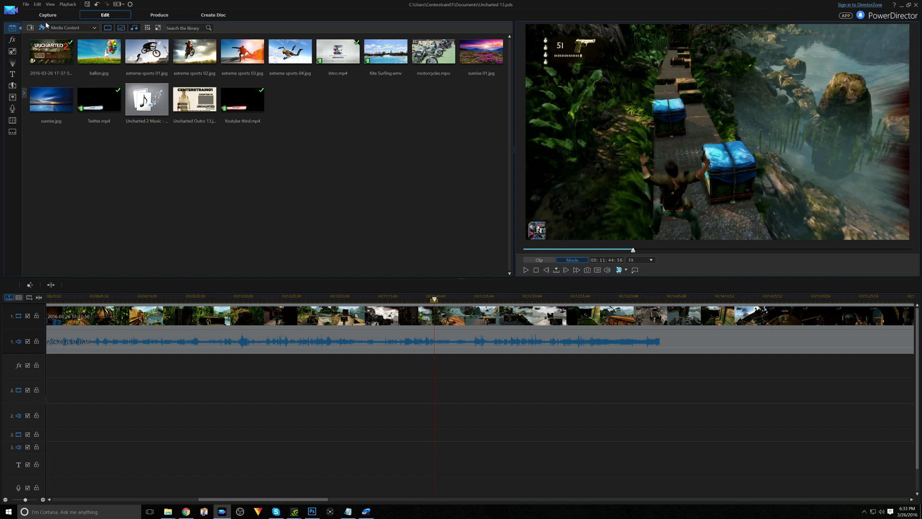
{"action": "key", "text": "ctrl+t"}
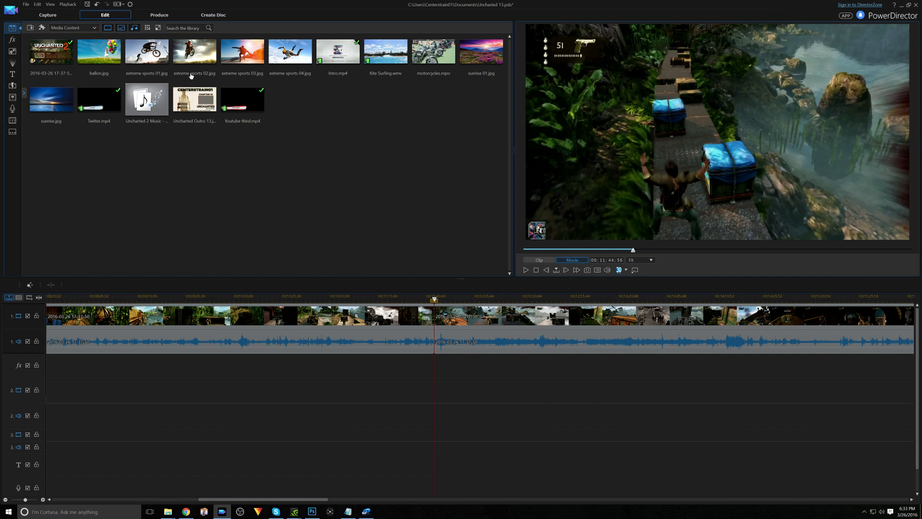
{"action": "left_click", "coordinate": [87, 4]}
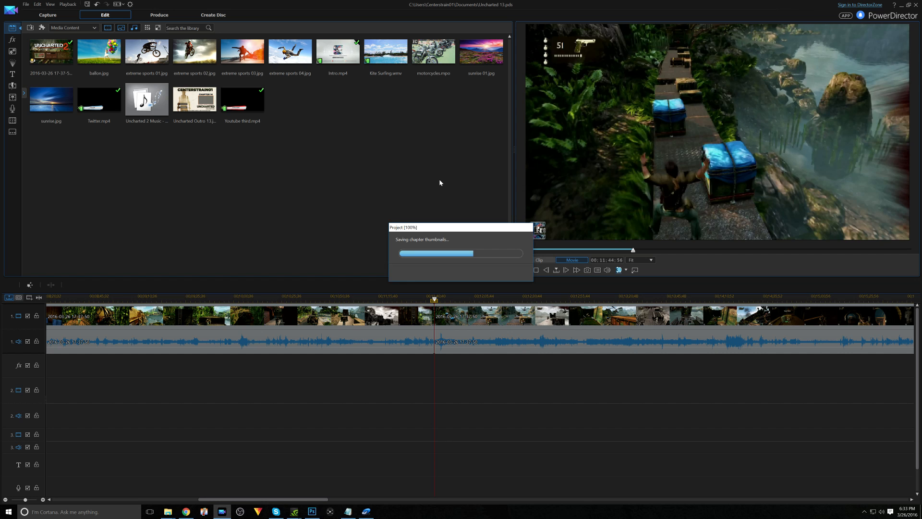
- Find the matching jump beside the blue-covered crate after the death scene and split the gameplay clip at 00:13:16:36
{"action": "left_click_drag", "start_coordinate": [439, 303], "coordinate": [548, 307]}
{"action": "left_click", "coordinate": [526, 270]}
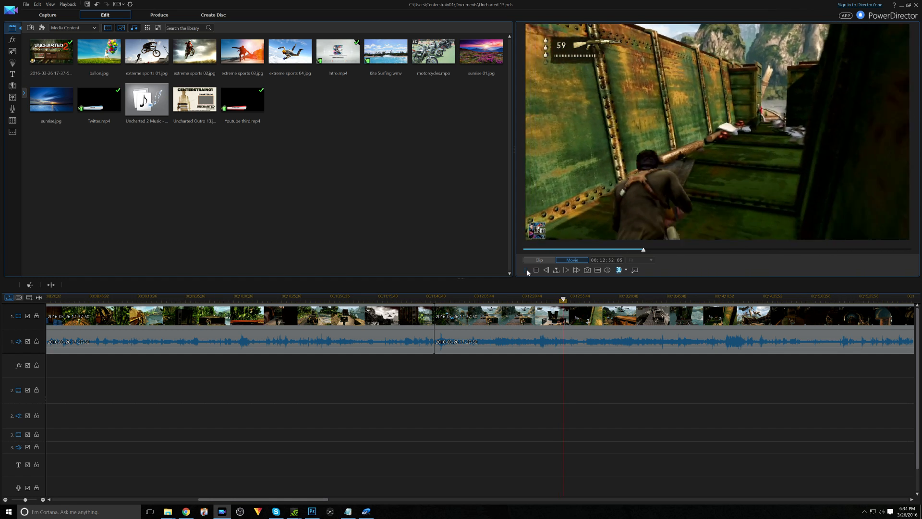
{"action": "left_click", "coordinate": [526, 269]}
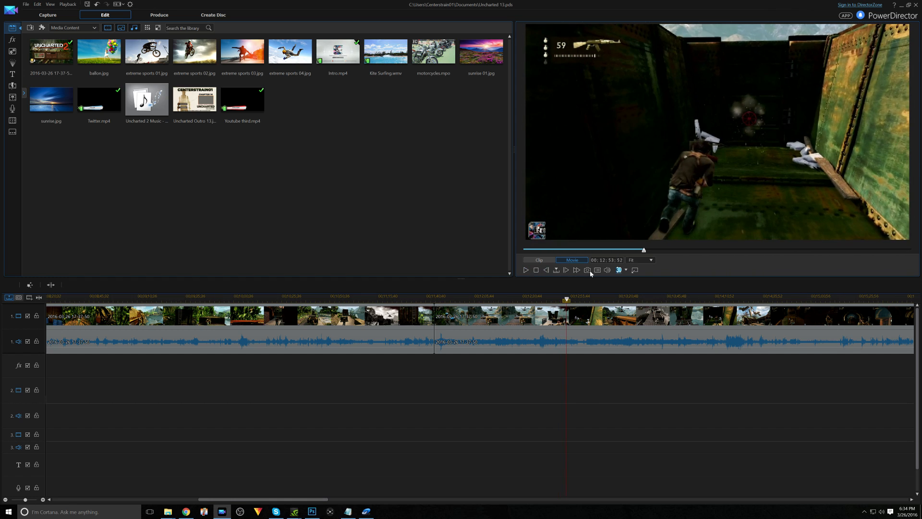
{"action": "left_click_drag", "start_coordinate": [567, 300], "coordinate": [548, 297]}
{"action": "left_click", "coordinate": [526, 269]}
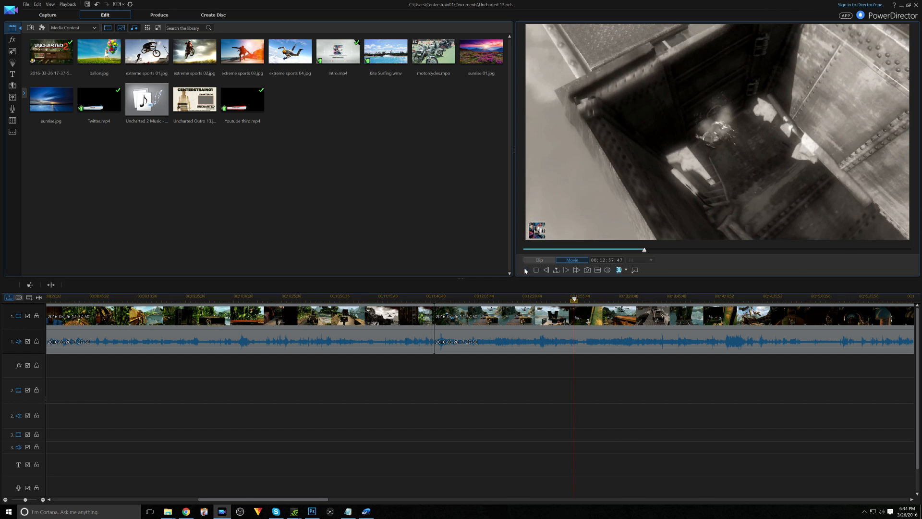
{"action": "left_click_drag", "start_coordinate": [575, 301], "coordinate": [611, 300]}
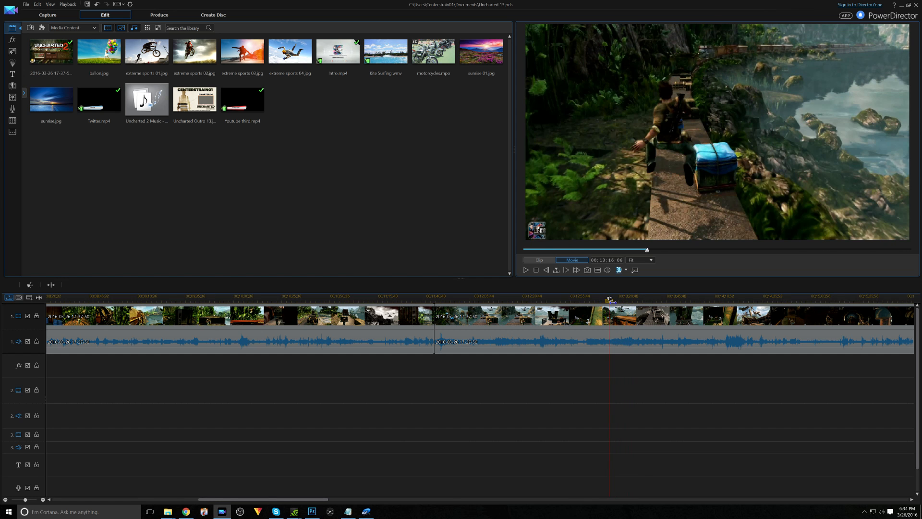
{"action": "left_click", "coordinate": [526, 269]}
{"action": "left_click", "coordinate": [526, 269]}
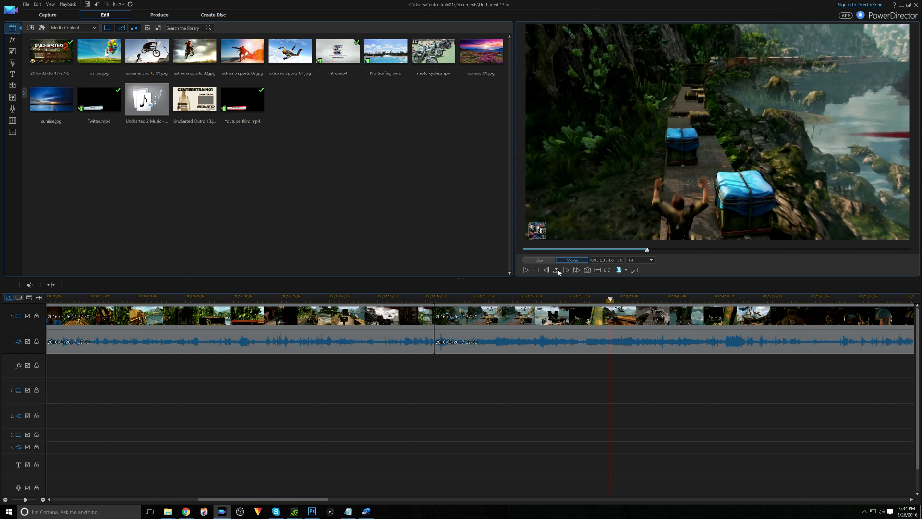
{"action": "left_click", "coordinate": [51, 99]}
{"action": "key", "text": "ctrl+t"}
- Delete the gameplay section between the last two cuts and close the gap on track 1
{"action": "left_click", "coordinate": [543, 321]}
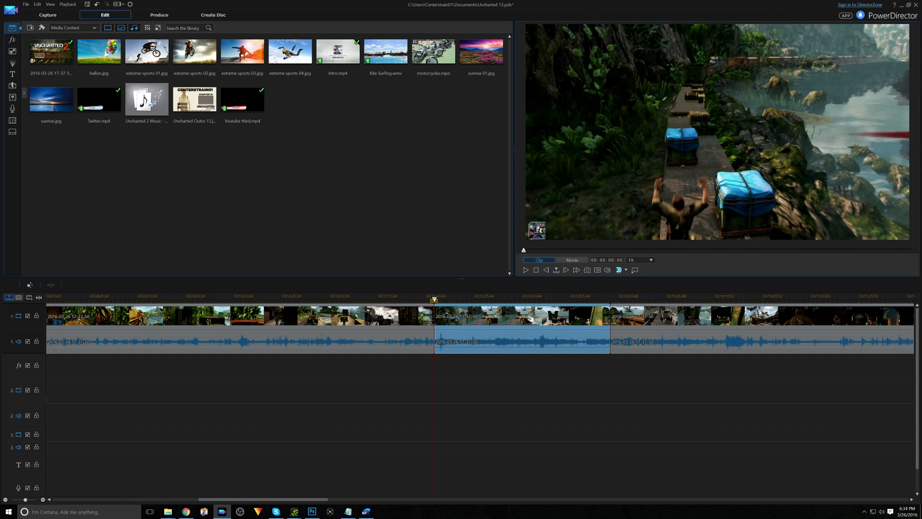
{"action": "key", "text": "Delete"}
{"action": "left_click", "coordinate": [639, 341]}
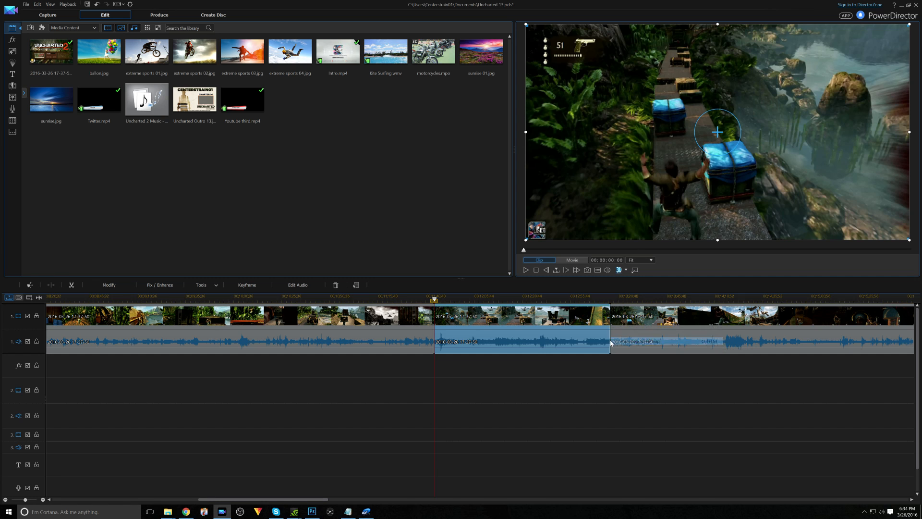
- Play back the gameplay across the new cut near 00:11:44 and save the project
{"action": "left_click_drag", "start_coordinate": [432, 299], "coordinate": [431, 300]}
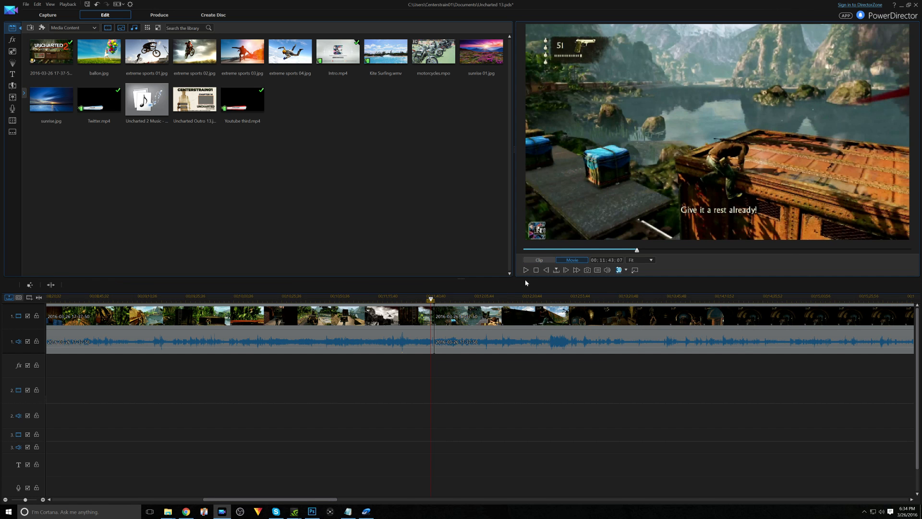
{"action": "left_click", "coordinate": [526, 270]}
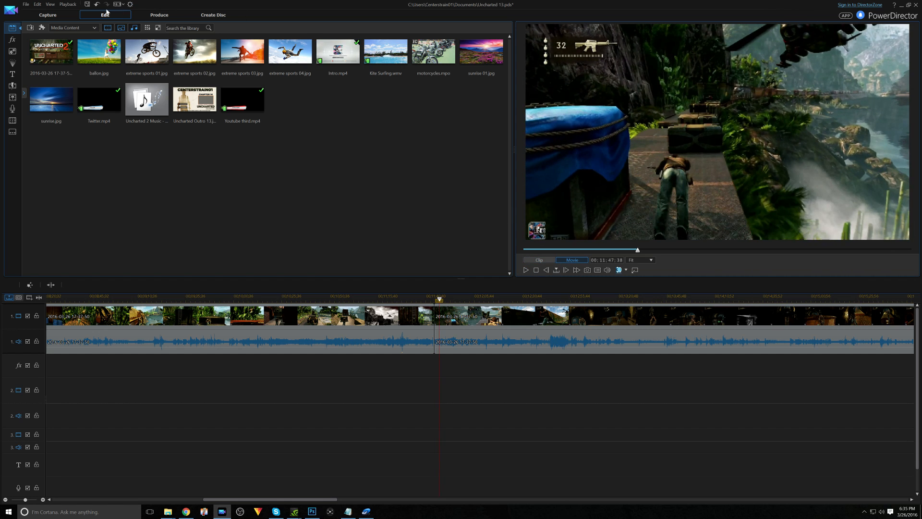
{"action": "left_click", "coordinate": [87, 4]}
- Step back frame by frame to just before the chapter 14 title appears in the tunnel and split the gameplay at 00:13:00:39
{"action": "left_click_drag", "start_coordinate": [446, 303], "coordinate": [566, 290]}
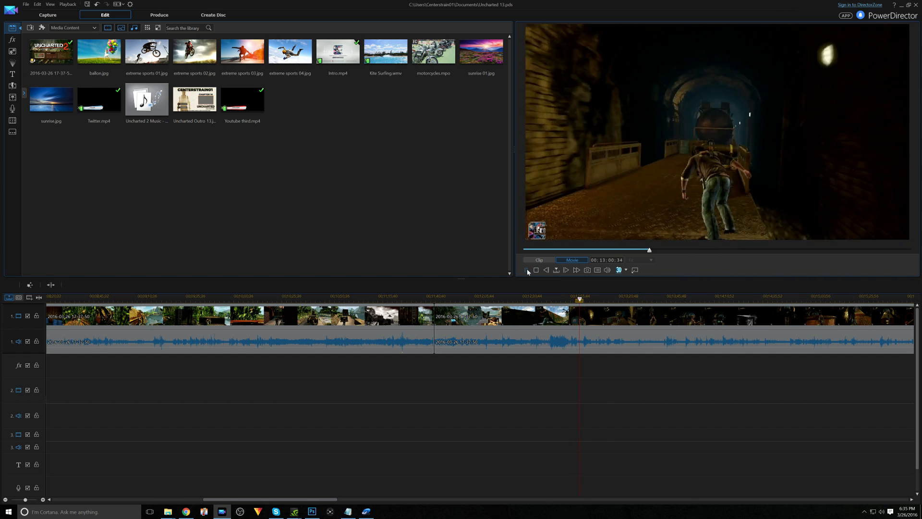
{"action": "left_click", "coordinate": [546, 270]}
{"action": "left_click", "coordinate": [547, 270]}
{"action": "left_click", "coordinate": [547, 269]}
{"action": "left_click", "coordinate": [547, 270]}
{"action": "left_click", "coordinate": [546, 270]}
{"action": "left_click", "coordinate": [546, 270]}
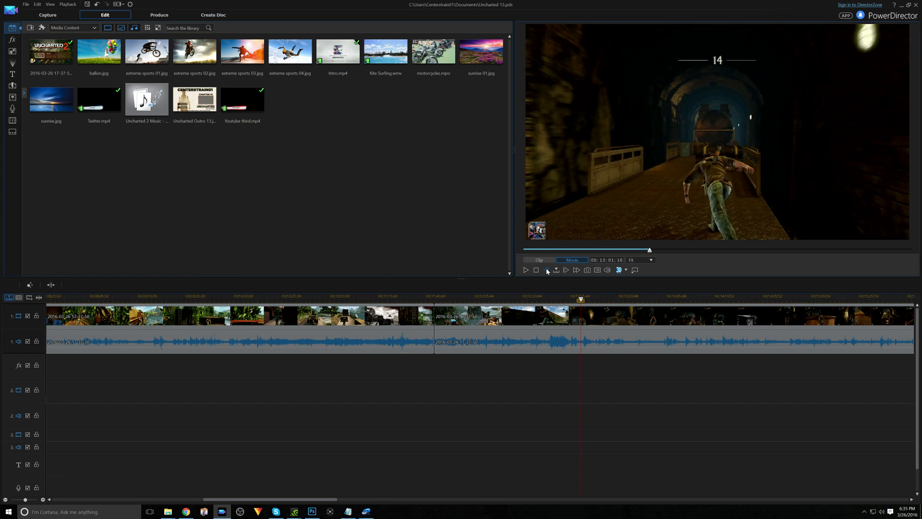
{"action": "left_click", "coordinate": [546, 270]}
{"action": "left_click", "coordinate": [547, 270]}
{"action": "left_click", "coordinate": [546, 270]}
{"action": "left_click", "coordinate": [546, 270]}
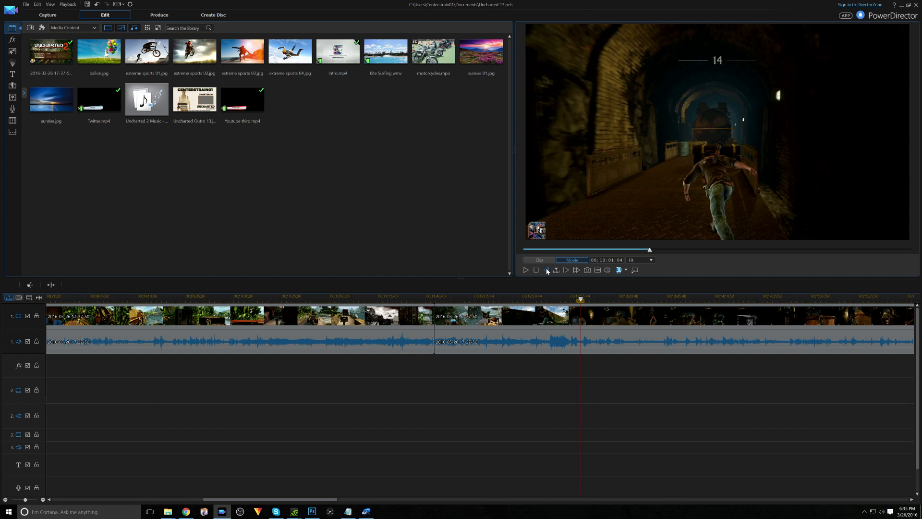
{"action": "left_click", "coordinate": [547, 270]}
{"action": "left_click", "coordinate": [546, 270]}
{"action": "left_click", "coordinate": [547, 270]}
{"action": "left_click", "coordinate": [547, 270]}
{"action": "left_click", "coordinate": [547, 269]}
{"action": "left_click", "coordinate": [547, 269]}
{"action": "left_click", "coordinate": [547, 269]}
{"action": "left_click", "coordinate": [546, 269]}
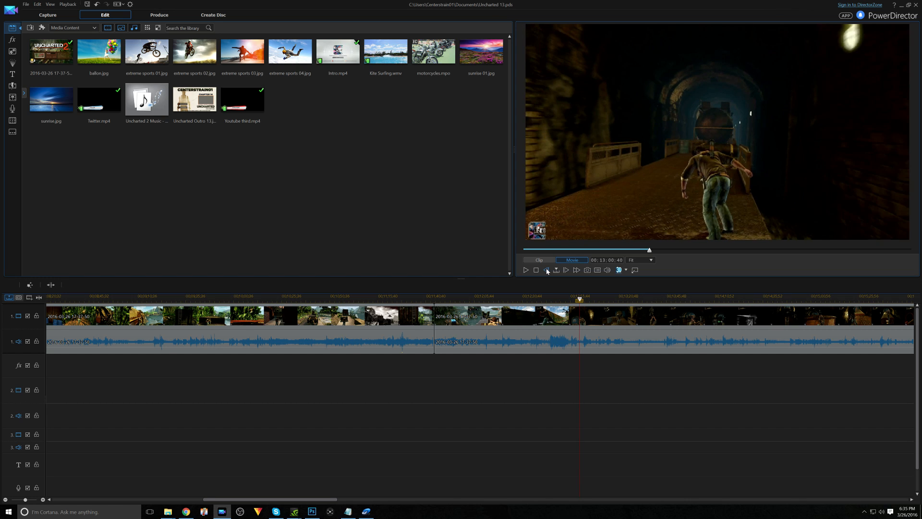
{"action": "left_click", "coordinate": [546, 270]}
{"action": "left_click", "coordinate": [51, 286]}
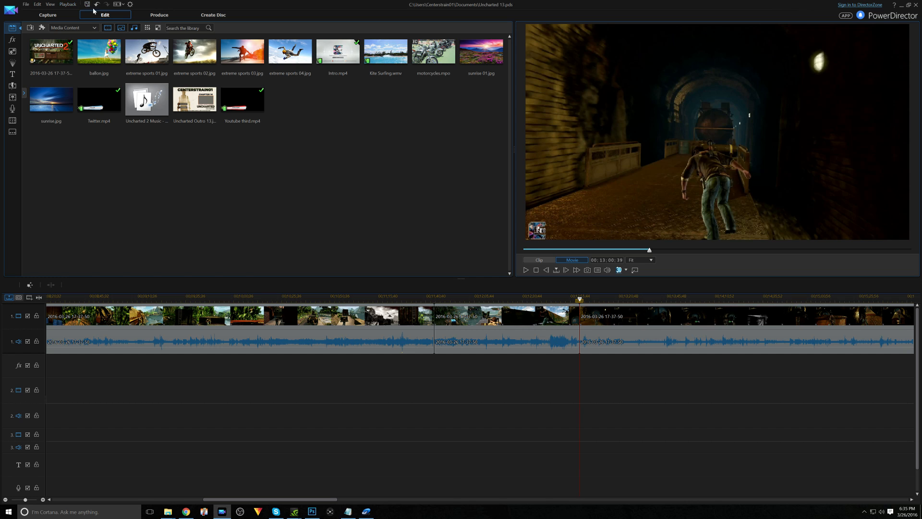
- Move the remaining gameplay further along track 1, insert the Uncharted Outro 13 image directly after the chapter's end, and save
{"action": "left_click_drag", "start_coordinate": [307, 500], "coordinate": [341, 500]}
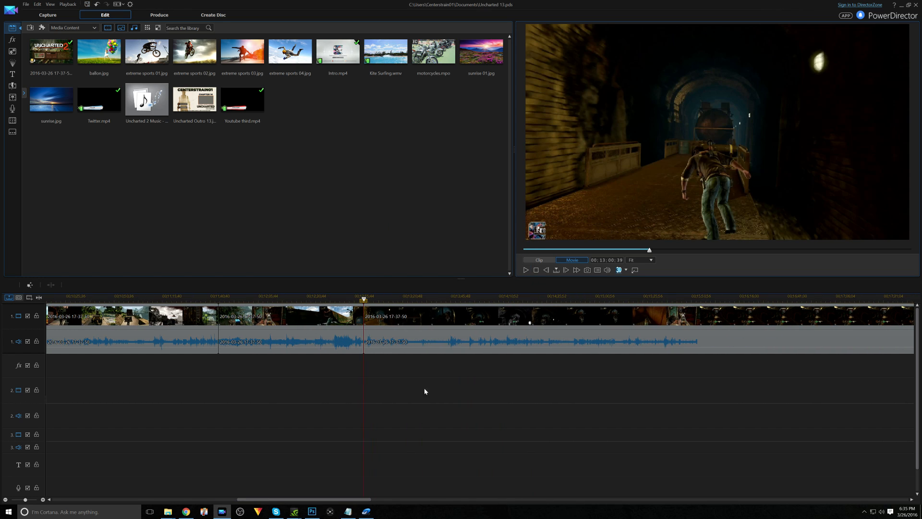
{"action": "left_click", "coordinate": [391, 316]}
{"action": "left_click_drag", "start_coordinate": [454, 318], "coordinate": [658, 329]}
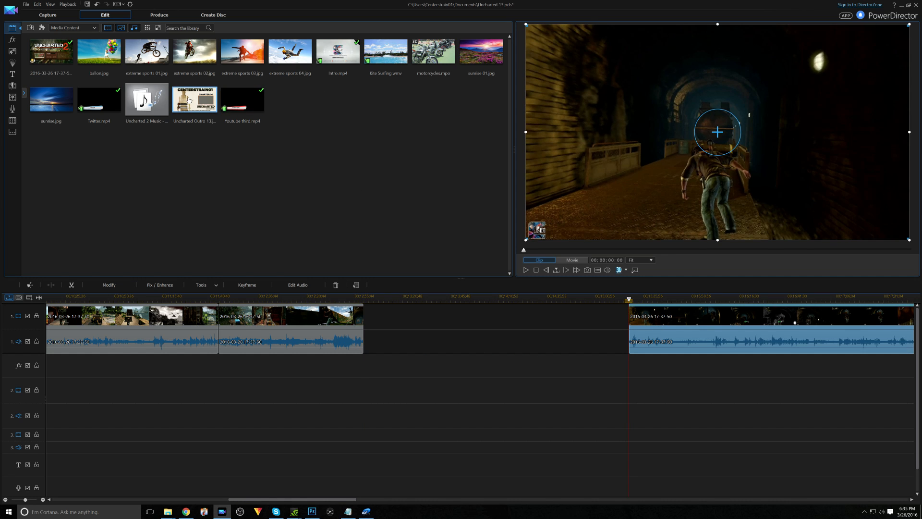
{"action": "left_click_drag", "start_coordinate": [190, 98], "coordinate": [388, 315]}
{"action": "left_click", "coordinate": [89, 5]}
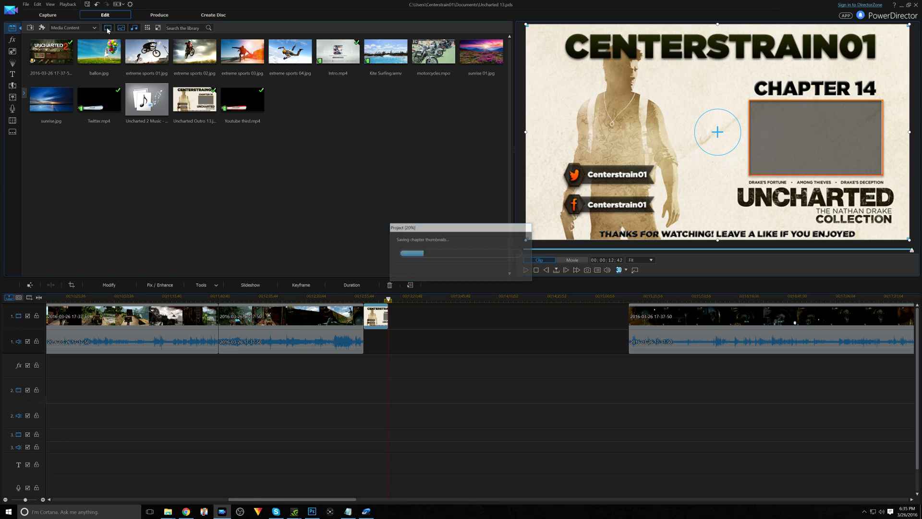
- Add the Uncharted 2 Nate's Theme 2.0 music to audio track 1, aligned with the start of the outro image at 00:13:00:39
{"action": "left_click_drag", "start_coordinate": [161, 103], "coordinate": [403, 342]}
{"action": "left_click_drag", "start_coordinate": [403, 301], "coordinate": [412, 300]}
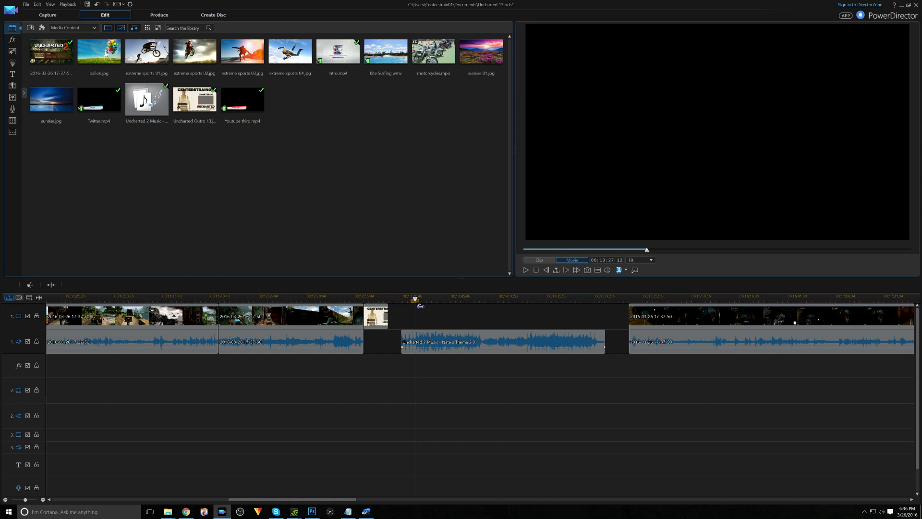
{"action": "left_click", "coordinate": [413, 342]}
{"action": "mouse_move", "coordinate": [413, 340]}
{"action": "left_mouse_down"}
{"action": "mouse_move", "coordinate": [421, 338]}
{"action": "mouse_move", "coordinate": [396, 336]}
{"action": "left_mouse_up"}
{"action": "left_click", "coordinate": [441, 346]}
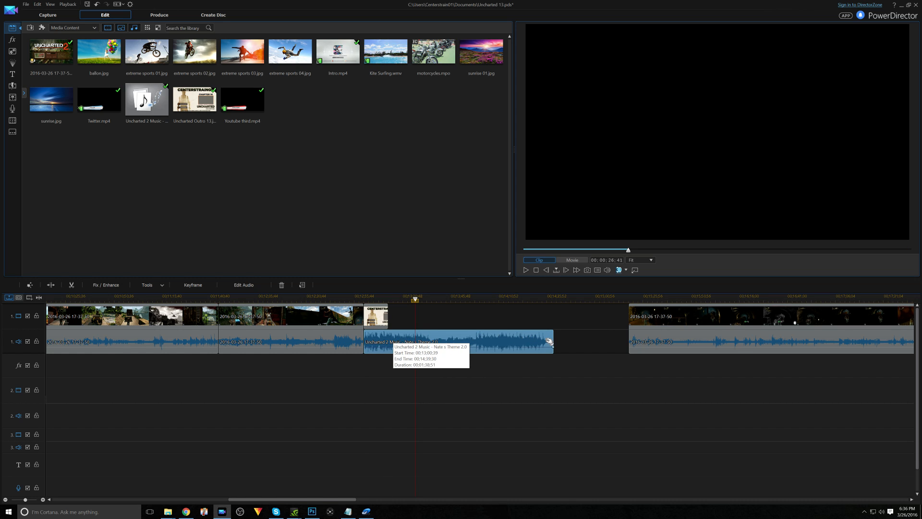
- Trim only the music clip so it ends with the outro image, and fade its volume down at the end
{"action": "left_click_drag", "start_coordinate": [553, 340], "coordinate": [388, 339]}
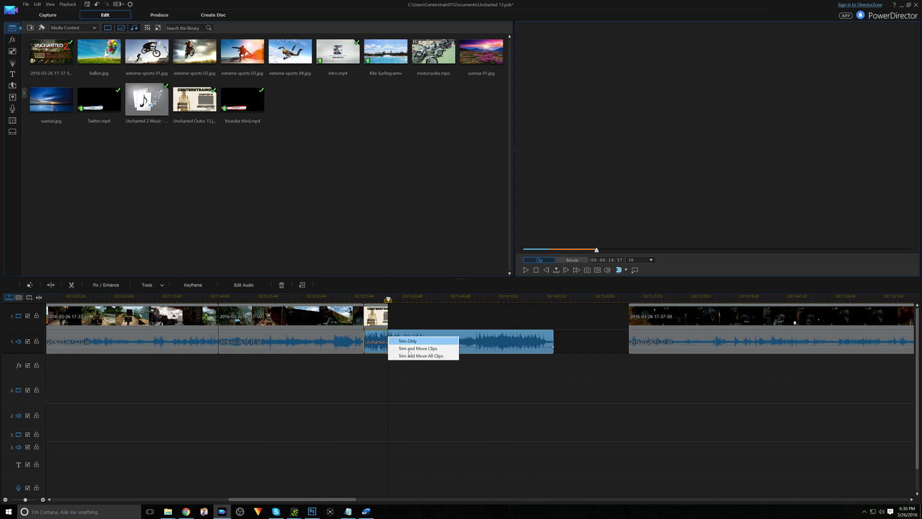
{"action": "left_click", "coordinate": [402, 341]}
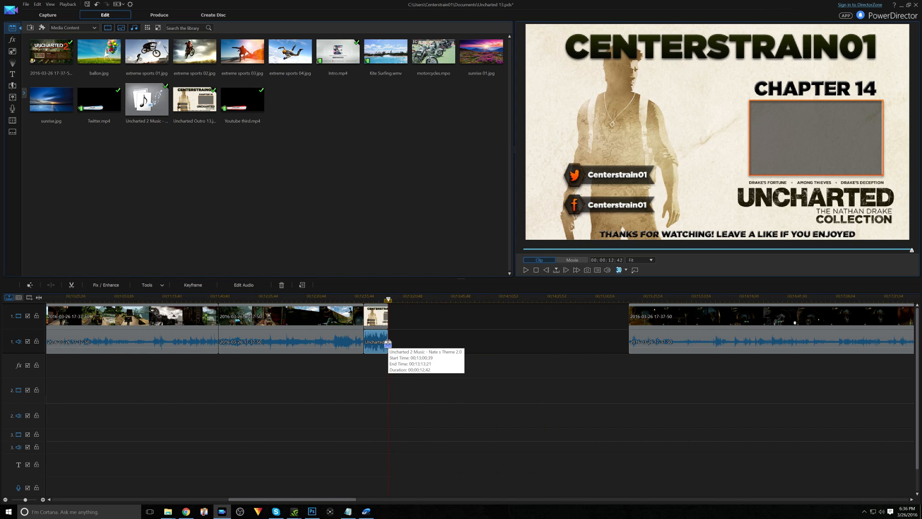
{"action": "left_click_drag", "start_coordinate": [450, 299], "coordinate": [736, 294]}
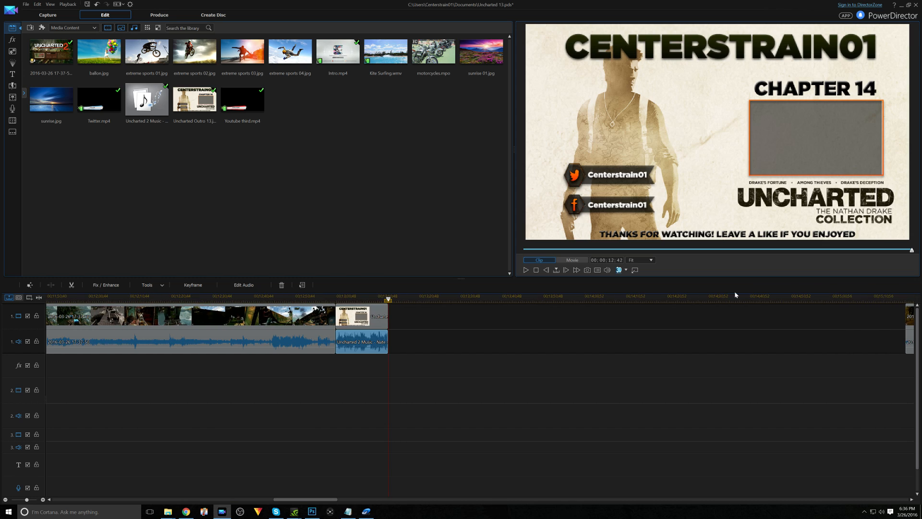
{"action": "left_click_drag", "start_coordinate": [377, 348], "coordinate": [389, 357]}
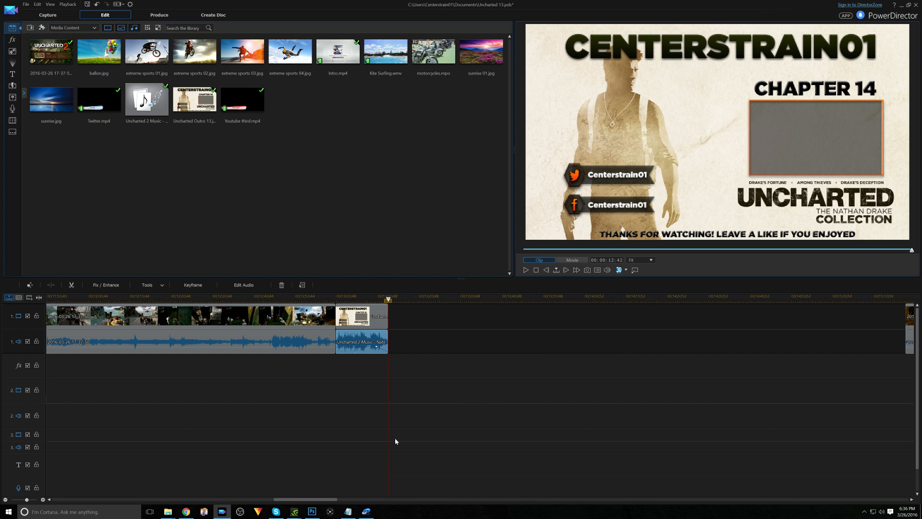
- Split the leftover gameplay clip at 00:01:42:16 into it, where the character stands at the Dragon Sniper pickup
{"action": "left_click_drag", "start_coordinate": [623, 296], "coordinate": [460, 298]}
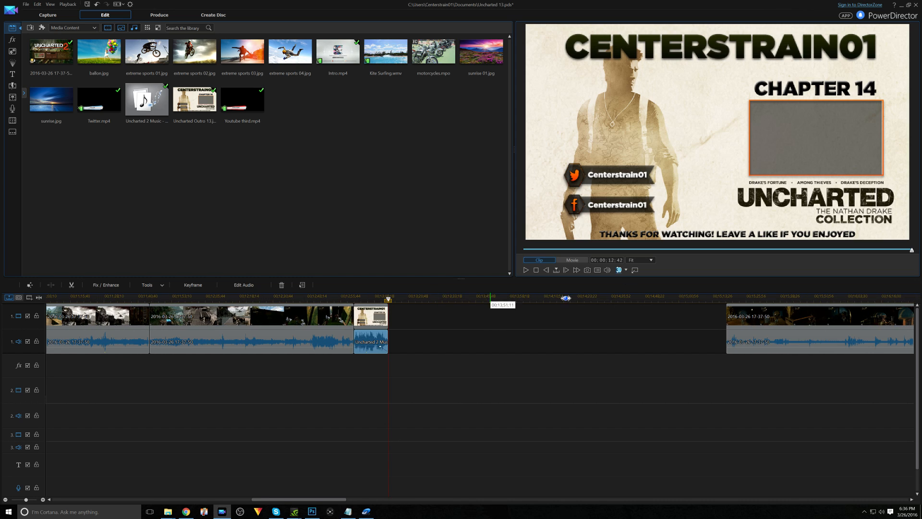
{"action": "left_click_drag", "start_coordinate": [598, 300], "coordinate": [418, 302]}
{"action": "left_click", "coordinate": [630, 305]}
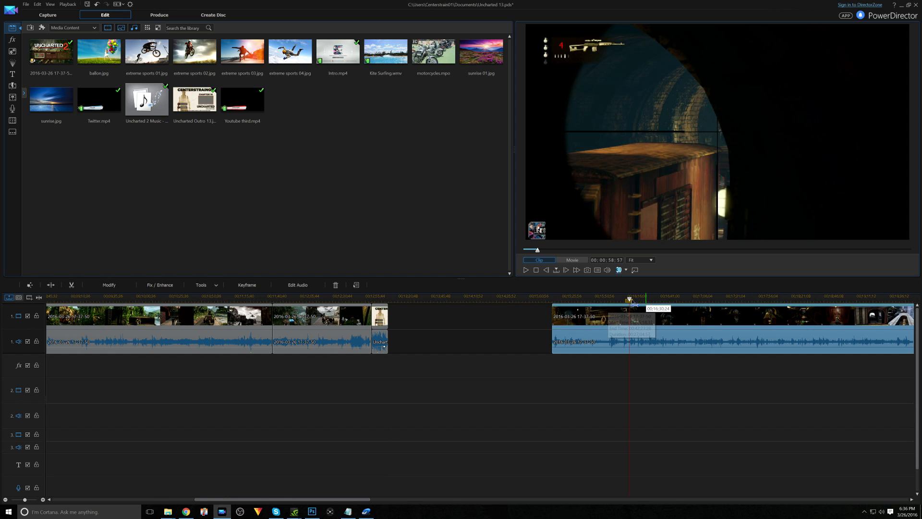
{"action": "left_click_drag", "start_coordinate": [630, 305], "coordinate": [689, 306]}
{"action": "left_click", "coordinate": [688, 310]}
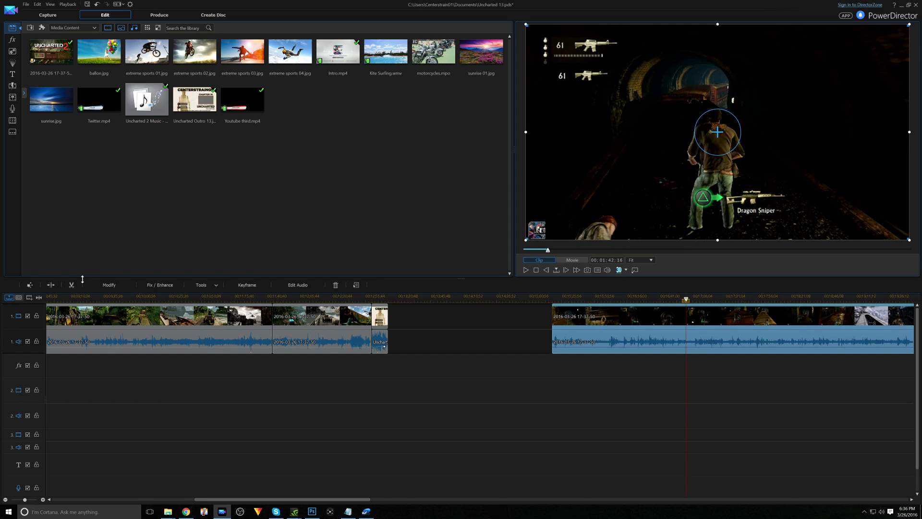
{"action": "left_click", "coordinate": [50, 285]}
- Split the leftover gameplay again 00:00:13:34 after the previous cut, where the character aims a pistol over the train car
{"action": "left_click_drag", "start_coordinate": [688, 301], "coordinate": [705, 303]}
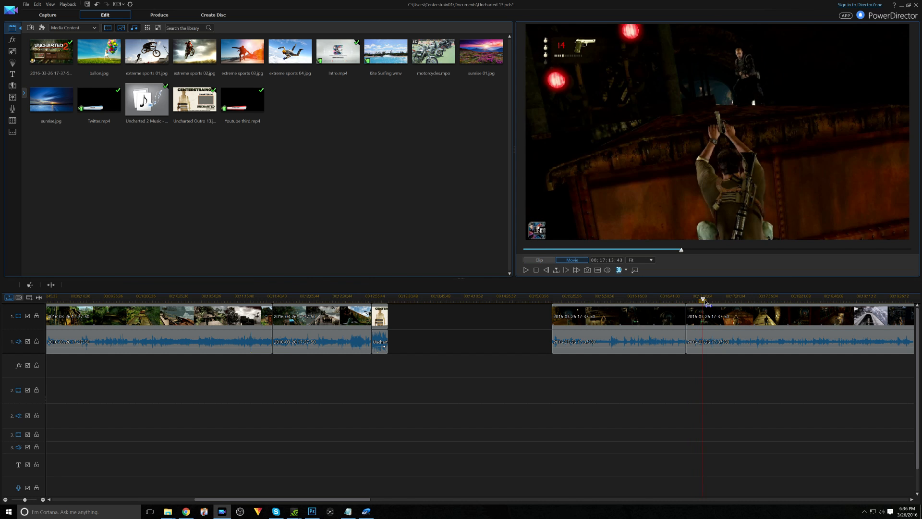
{"action": "left_click", "coordinate": [706, 317]}
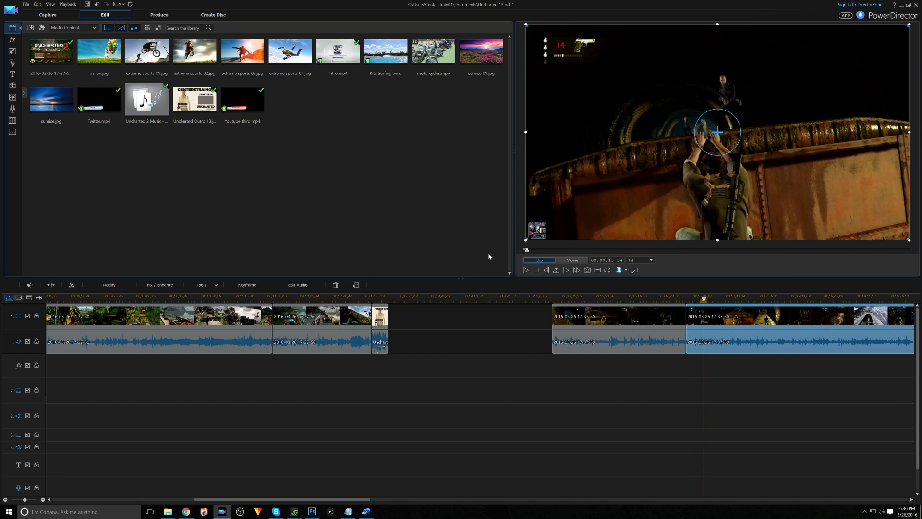
{"action": "left_click", "coordinate": [51, 285]}
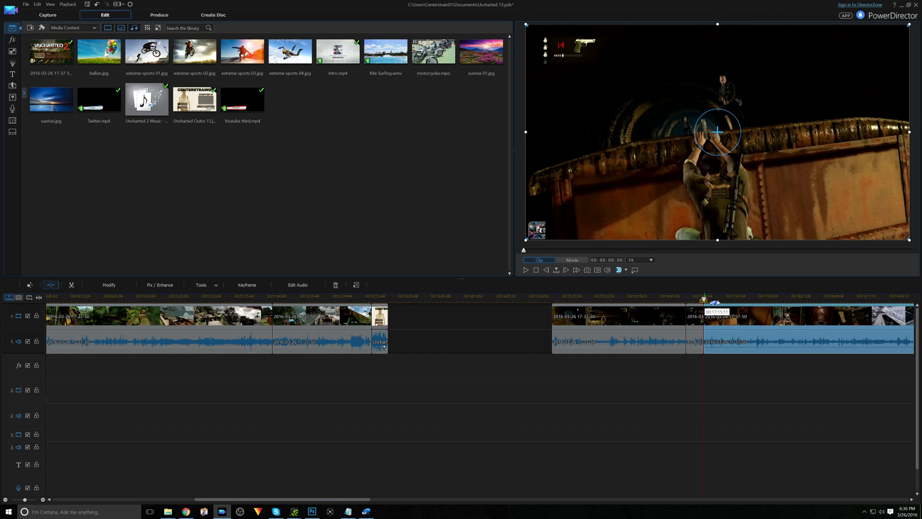
- Copy the short gameplay segment starting at the Dragon Sniper pickup onto video track 2, aligned with the start of the outro image
{"action": "left_click", "coordinate": [691, 342]}
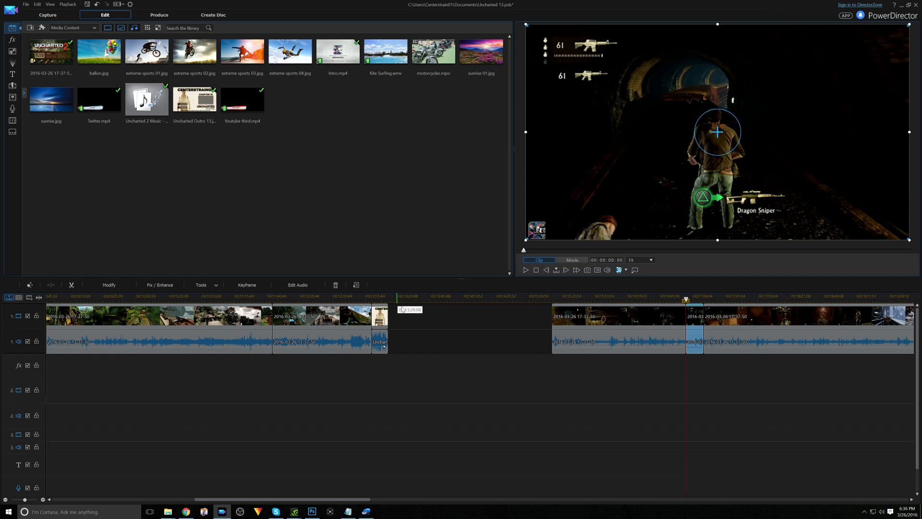
{"action": "key", "text": "ctrl+c"}
{"action": "key", "text": "ctrl+v"}
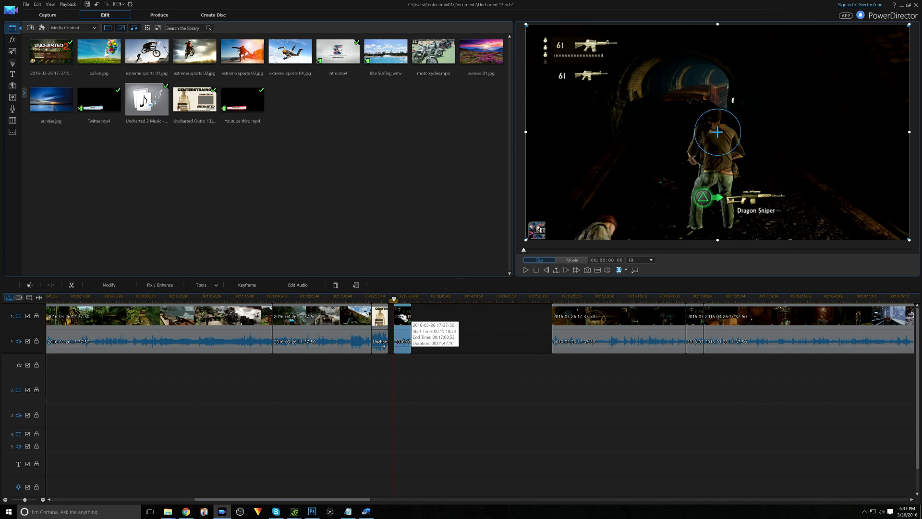
{"action": "left_click_drag", "start_coordinate": [405, 313], "coordinate": [376, 368]}
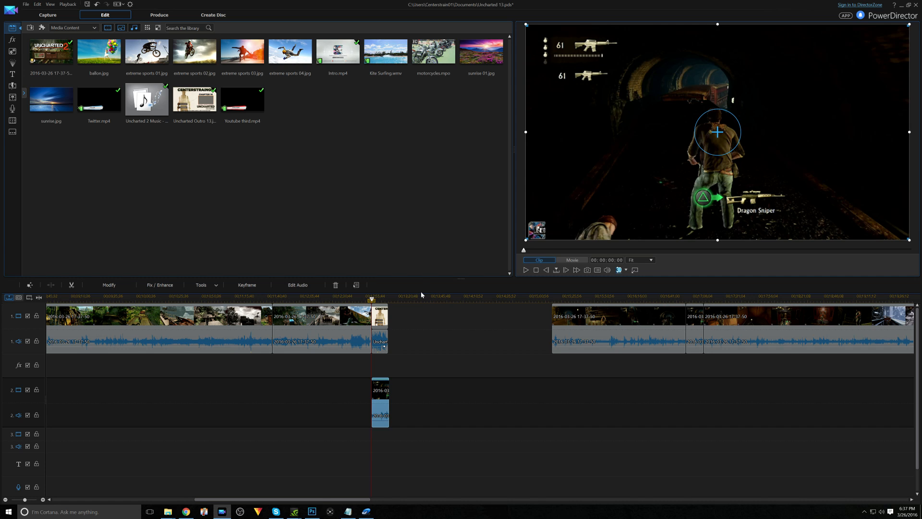
- Unlink the audio from the copied gameplay clip on track 2 and remove only its audio
{"action": "left_click_drag", "start_coordinate": [390, 299], "coordinate": [552, 304]}
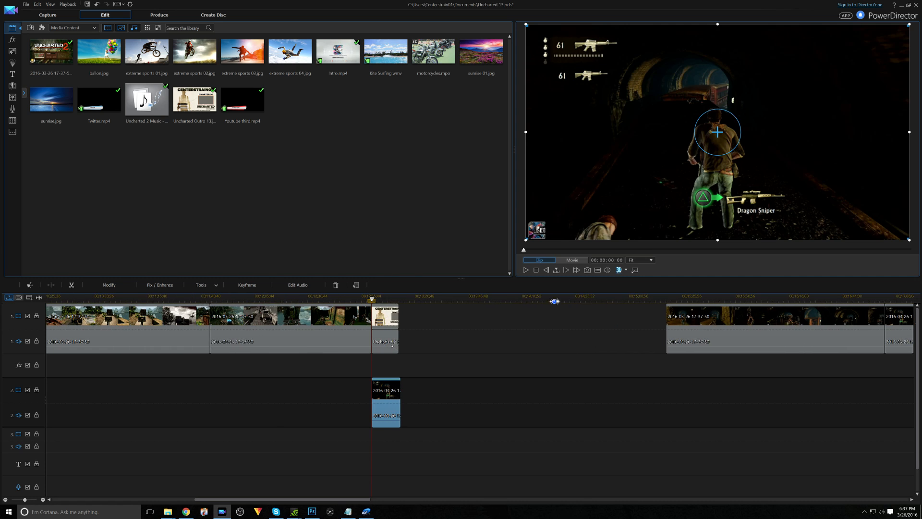
{"action": "left_click_drag", "start_coordinate": [493, 301], "coordinate": [500, 302]}
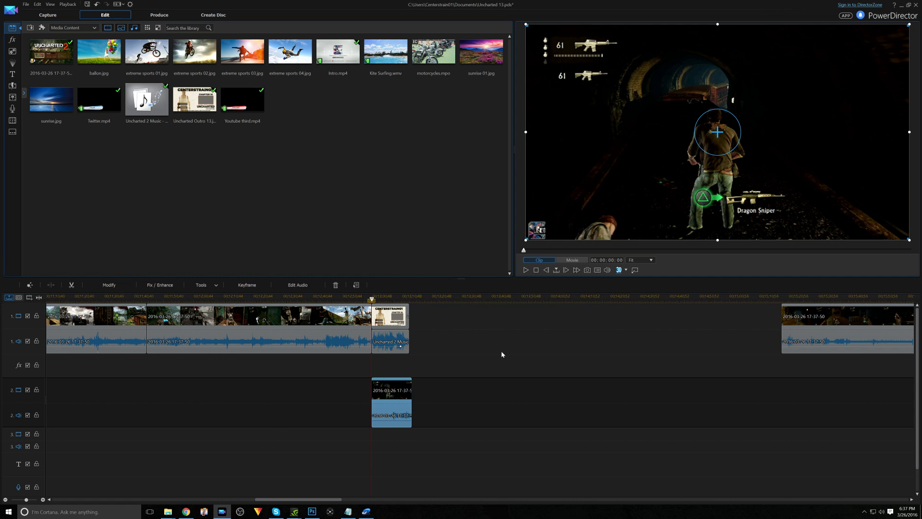
{"action": "right_click", "coordinate": [400, 418]}
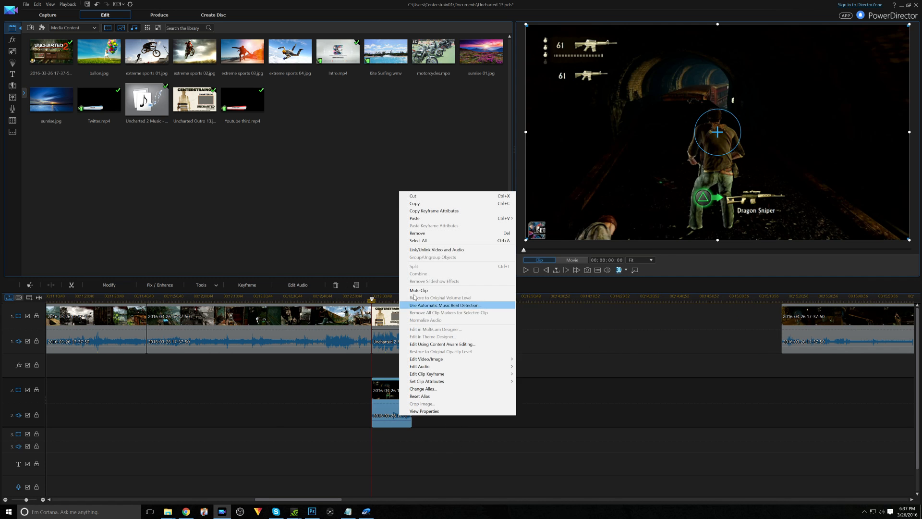
{"action": "left_click", "coordinate": [435, 250]}
{"action": "left_click", "coordinate": [394, 417]}
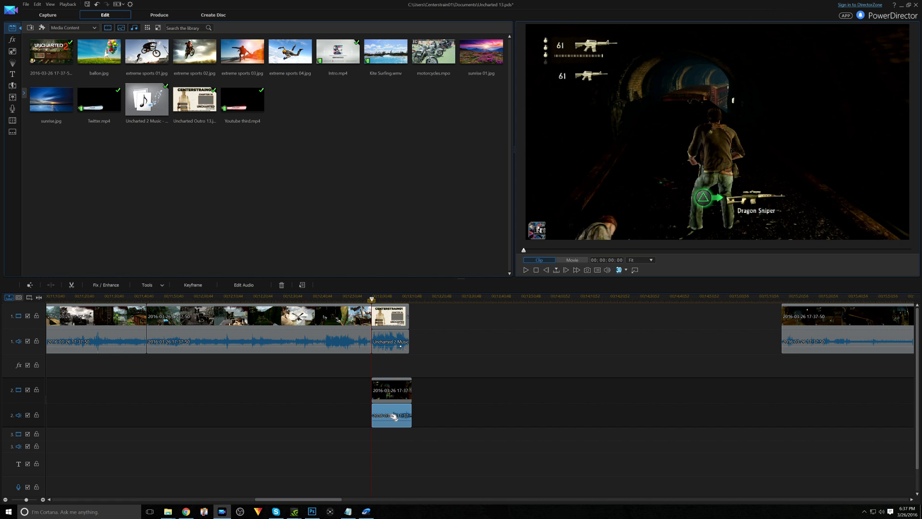
{"action": "key", "text": "Delete"}
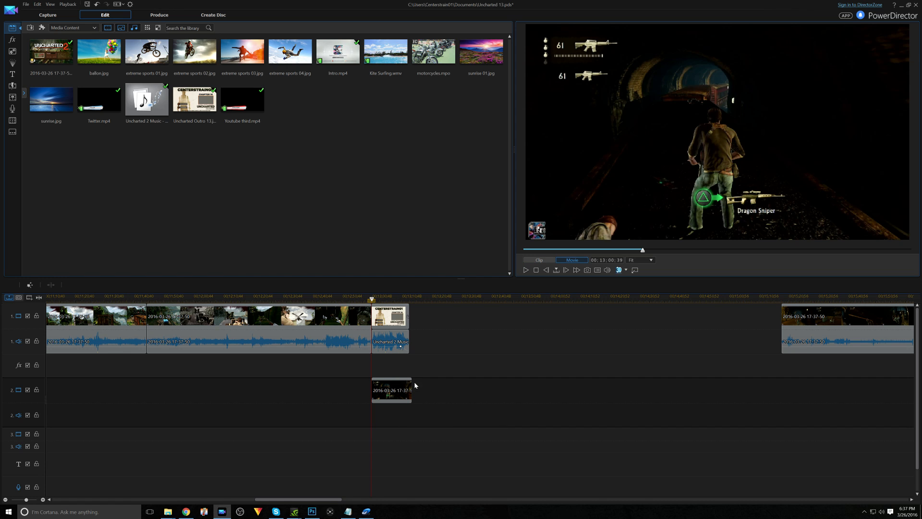
- Trim the track 2 gameplay clip so it ends with the outro image, and save the project
{"action": "left_click", "coordinate": [407, 389]}
{"action": "left_click_drag", "start_coordinate": [408, 389], "coordinate": [405, 390]}
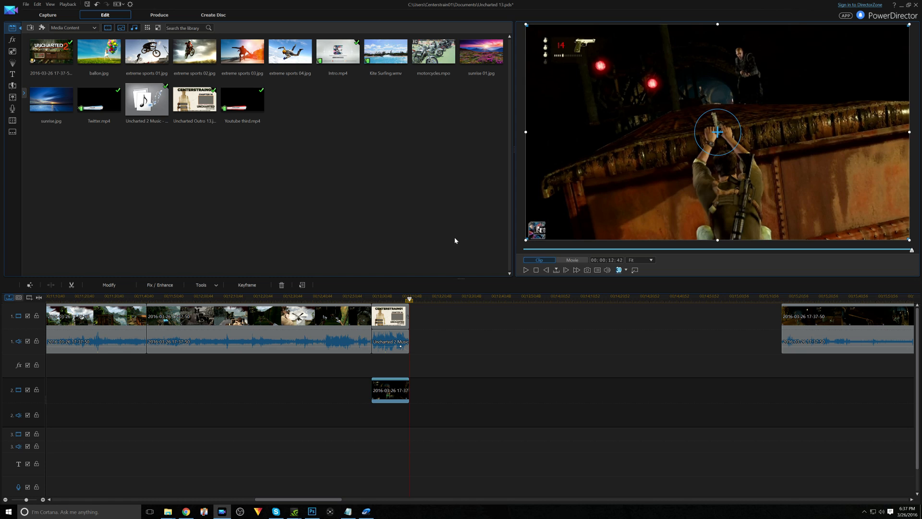
{"action": "left_click", "coordinate": [87, 4]}
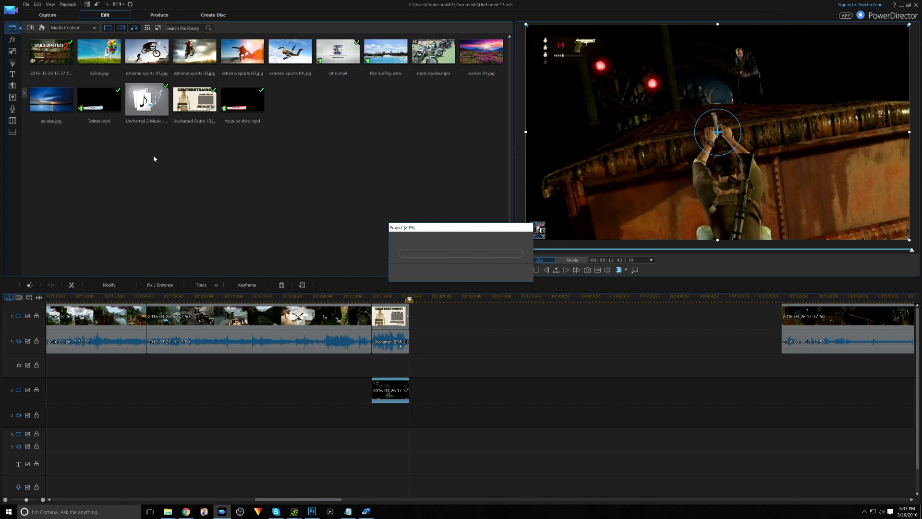
- Add Fade transitions between the main gameplay and the outro image and at the end of the outro image
{"action": "left_click", "coordinate": [12, 85]}
{"action": "left_click", "coordinate": [159, 195]}
{"action": "left_click_drag", "start_coordinate": [114, 195], "coordinate": [373, 315]}
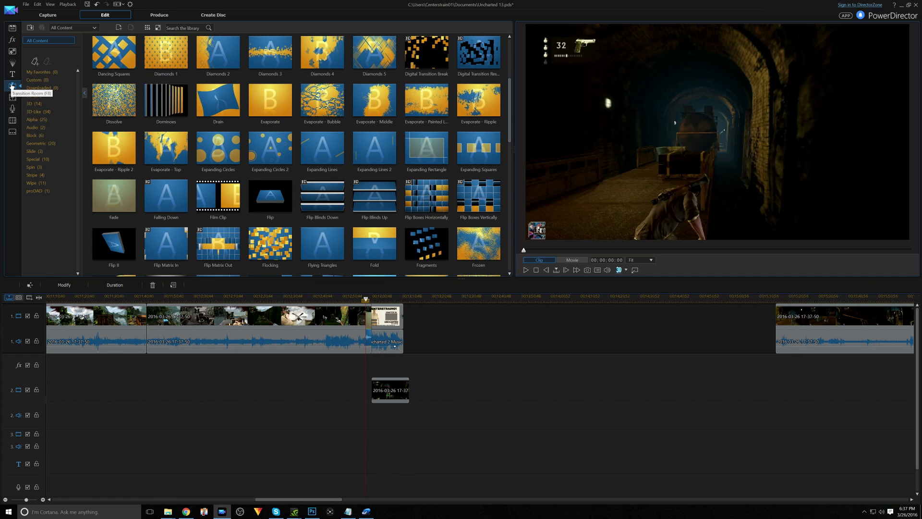
{"action": "left_click_drag", "start_coordinate": [114, 195], "coordinate": [403, 319]}
- Add Fade transitions to the beginning and end of the gameplay clip on track 2
{"action": "left_click_drag", "start_coordinate": [113, 196], "coordinate": [287, 326]}
{"action": "left_click_drag", "start_coordinate": [367, 395], "coordinate": [372, 395]}
{"action": "mouse_move", "coordinate": [121, 196]}
{"action": "left_mouse_down"}
{"action": "mouse_move", "coordinate": [274, 277]}
{"action": "mouse_move", "coordinate": [407, 390]}
{"action": "left_mouse_up"}
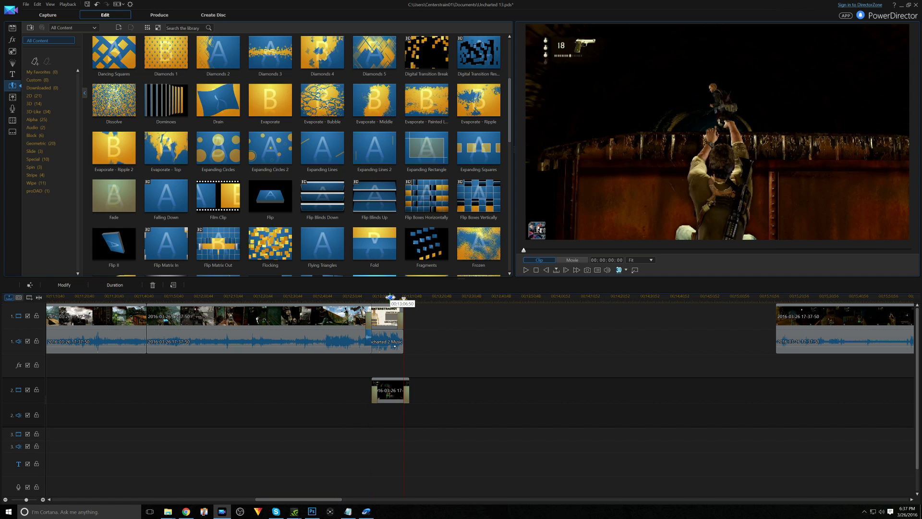
- Shift the track 2 gameplay clip earlier so it starts with the outro's opening fade and ends with the outro image
{"action": "left_click", "coordinate": [365, 298]}
{"action": "left_click_drag", "start_coordinate": [397, 299], "coordinate": [767, 314]}
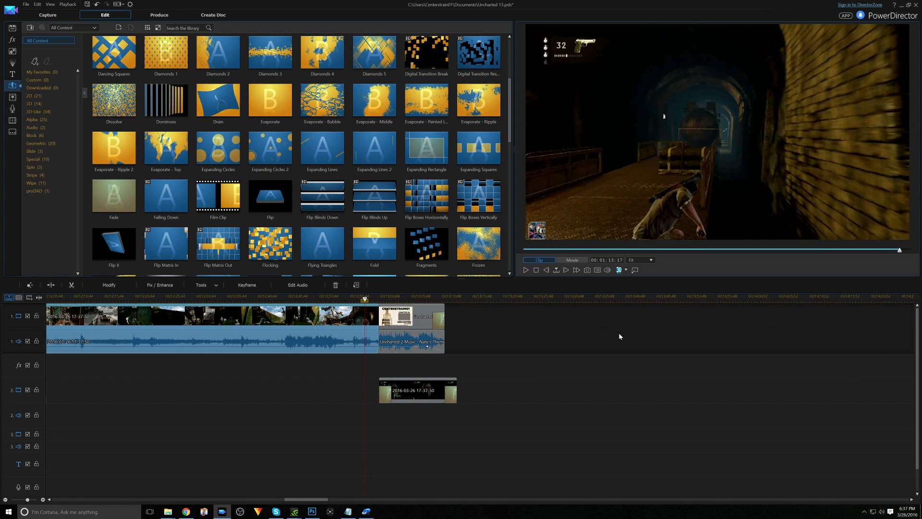
{"action": "left_click", "coordinate": [382, 296]}
{"action": "left_click", "coordinate": [405, 389]}
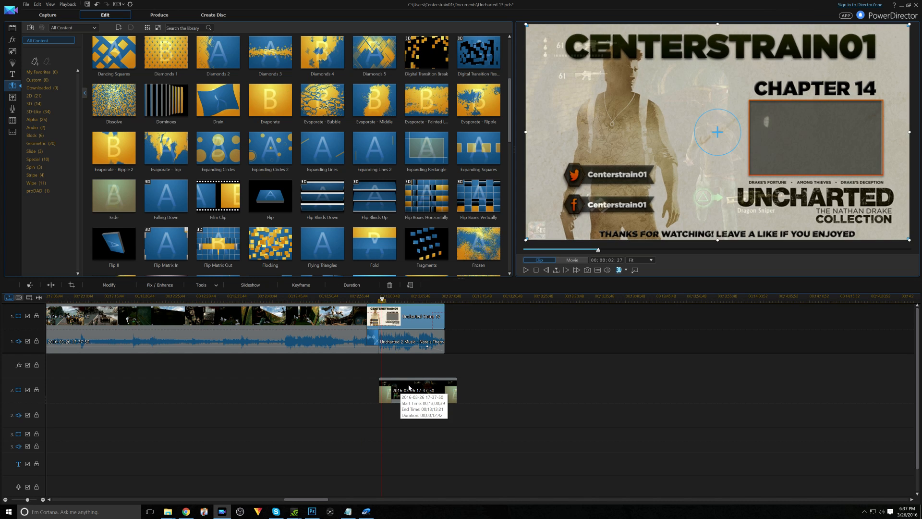
{"action": "left_click_drag", "start_coordinate": [406, 388], "coordinate": [399, 388]}
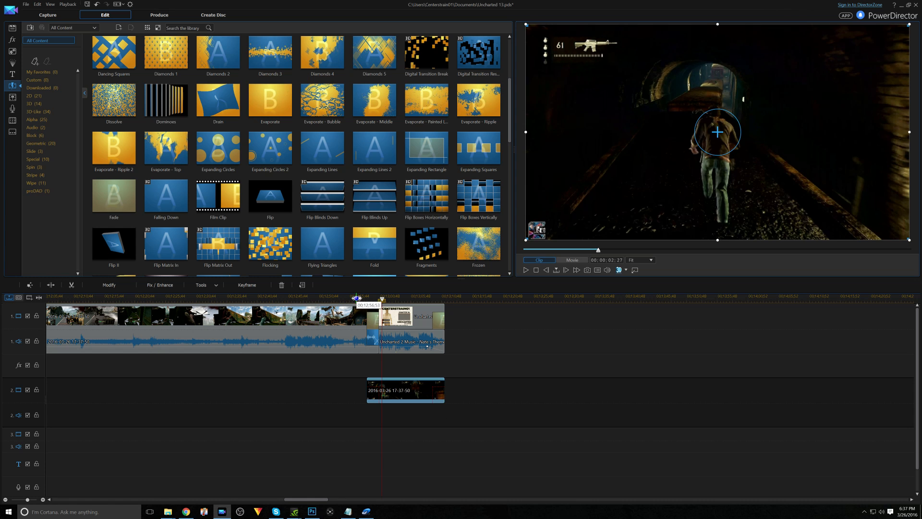
- Play back the transition into the outro and save the project
{"action": "left_click", "coordinate": [356, 298]}
{"action": "left_click", "coordinate": [527, 270]}
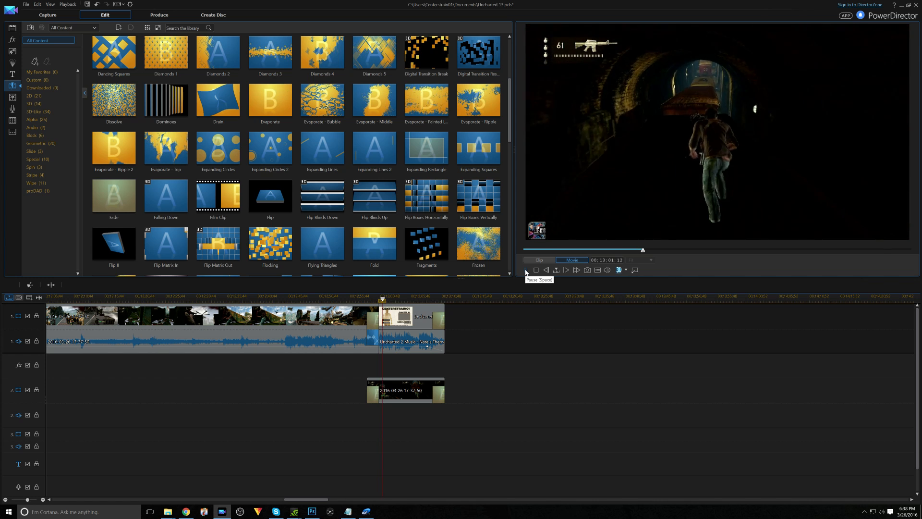
{"action": "left_click", "coordinate": [87, 4]}
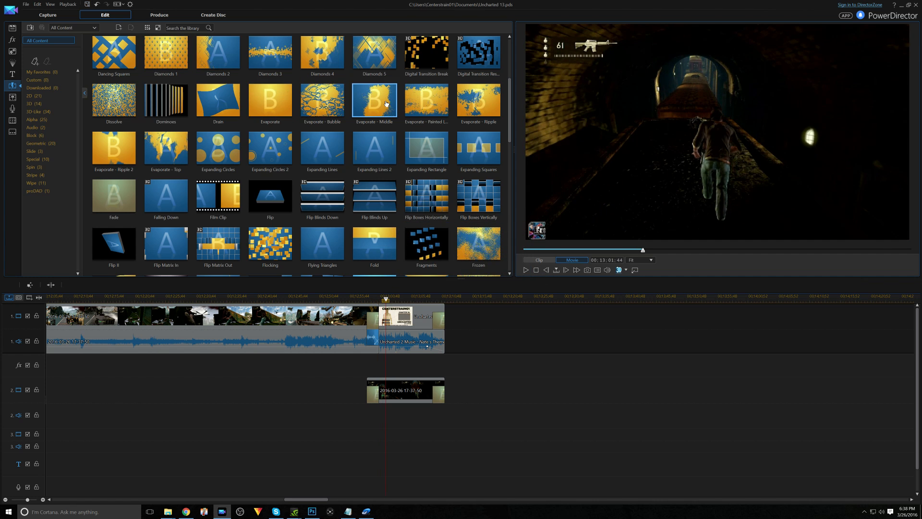
- Shrink the track 2 gameplay clip and fit it exactly inside the orange frame under Chapter 14 on the outro image
{"action": "left_click", "coordinate": [413, 390]}
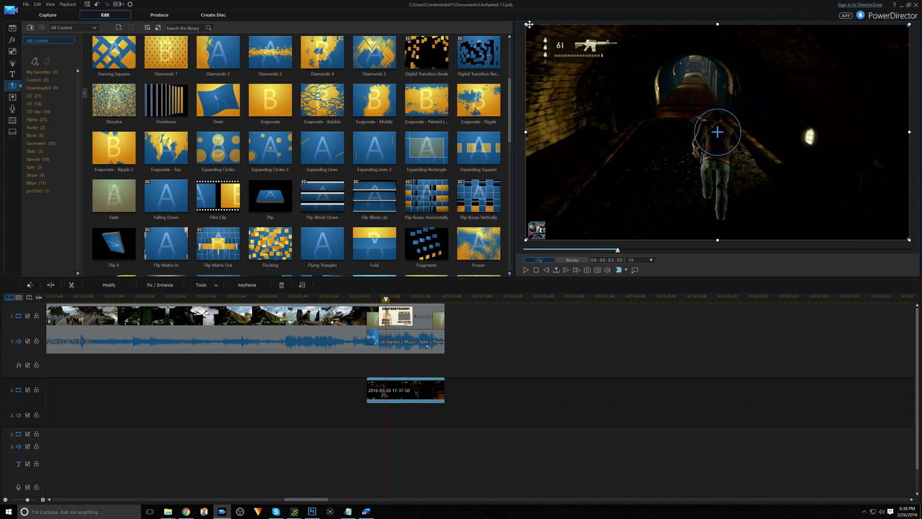
{"action": "left_click_drag", "start_coordinate": [526, 24], "coordinate": [779, 177]}
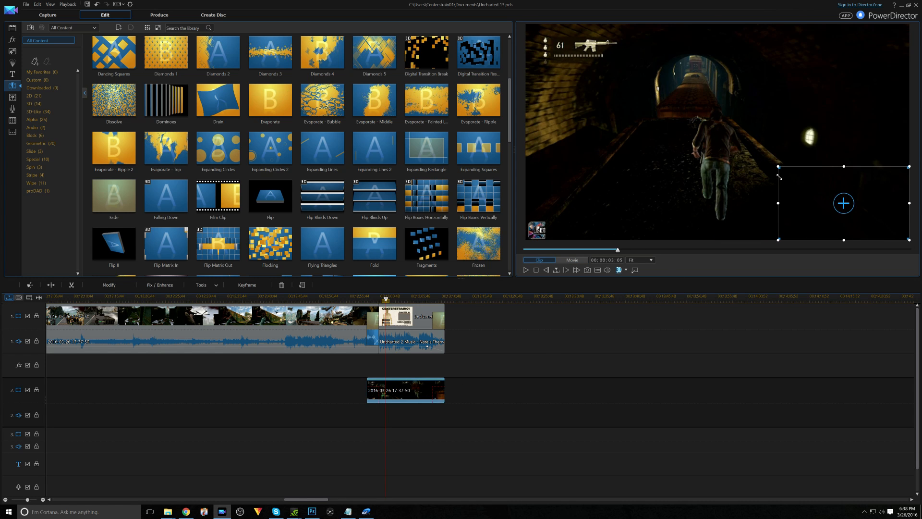
{"action": "left_click_drag", "start_coordinate": [822, 224], "coordinate": [791, 160]}
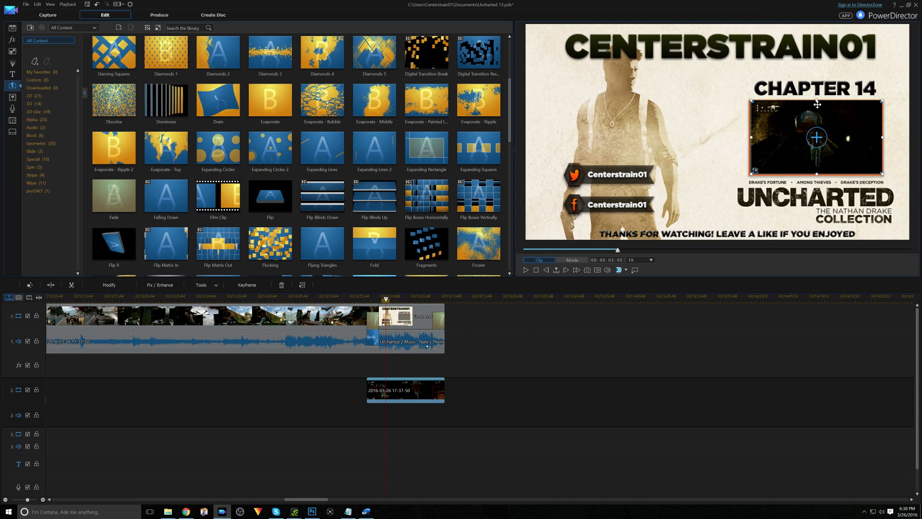
{"action": "left_click_drag", "start_coordinate": [816, 101], "coordinate": [816, 103]}
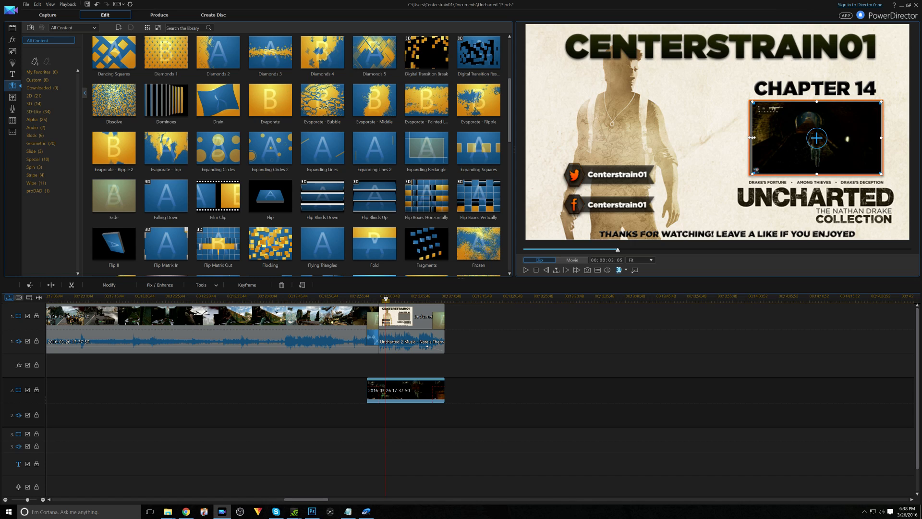
{"action": "left_click_drag", "start_coordinate": [752, 138], "coordinate": [750, 137]}
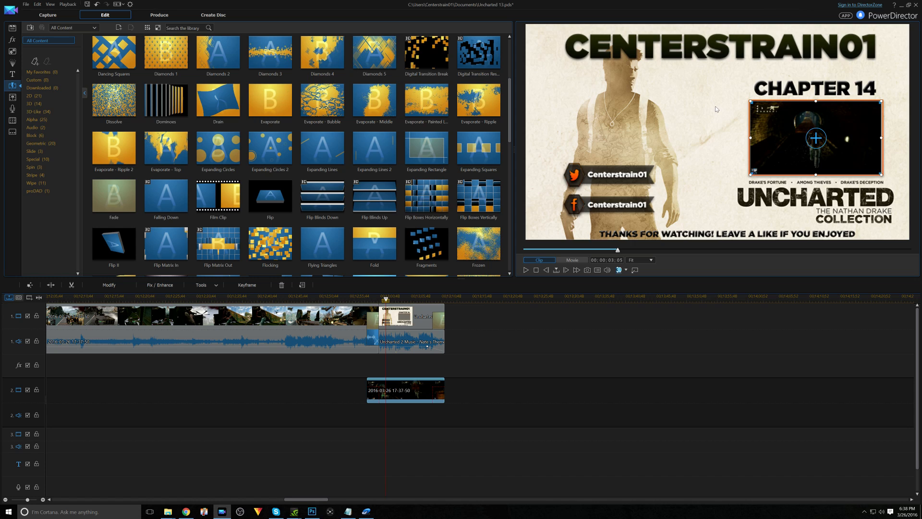
{"action": "left_click_drag", "start_coordinate": [881, 137], "coordinate": [882, 138]}
{"action": "left_click", "coordinate": [726, 110]}
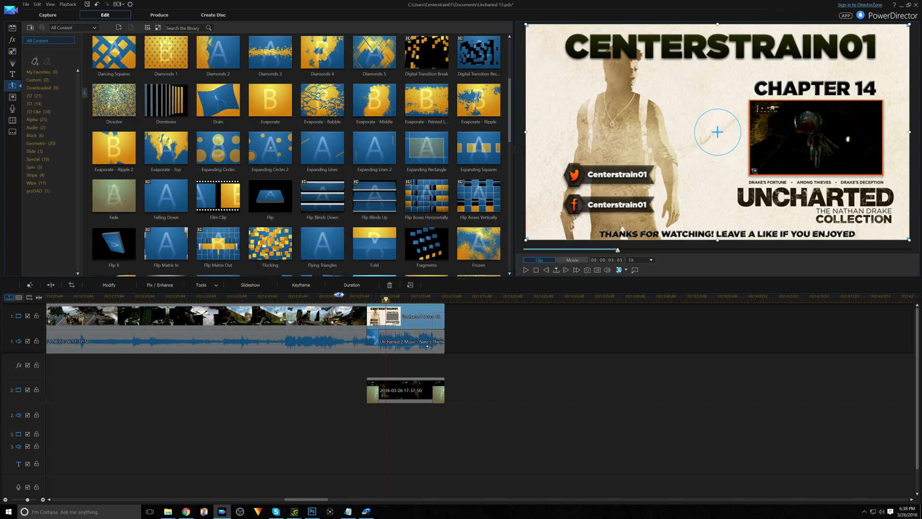
- Play the finished outro from just before its opening fade through to its end, and save the project
{"action": "left_click", "coordinate": [357, 298]}
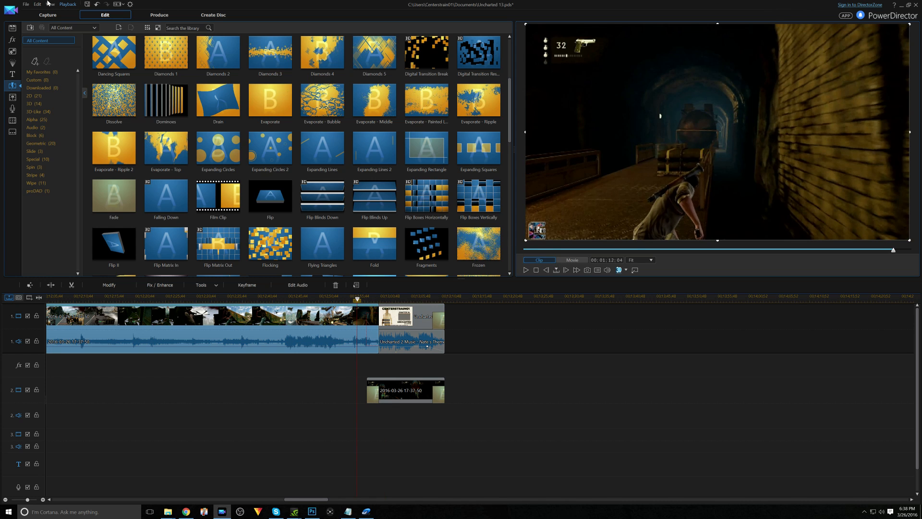
{"action": "key", "text": "ctrl+s"}
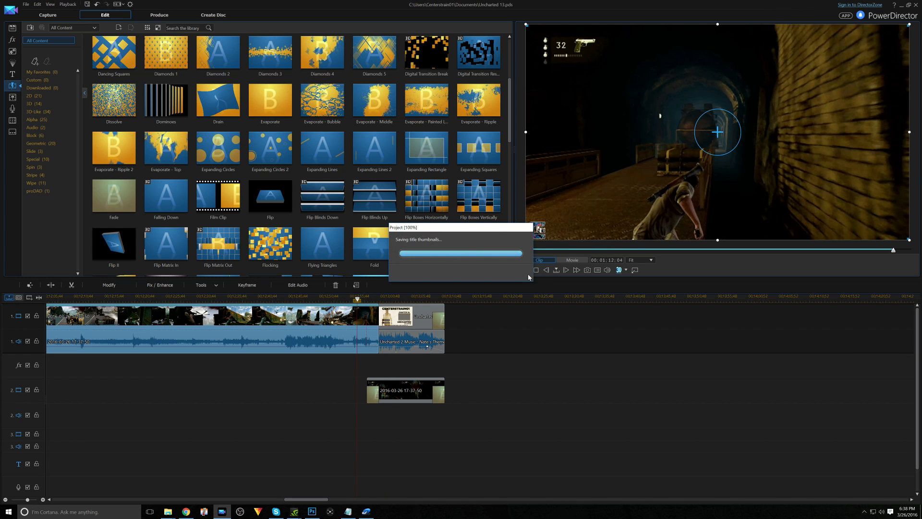
{"action": "left_click", "coordinate": [528, 270]}
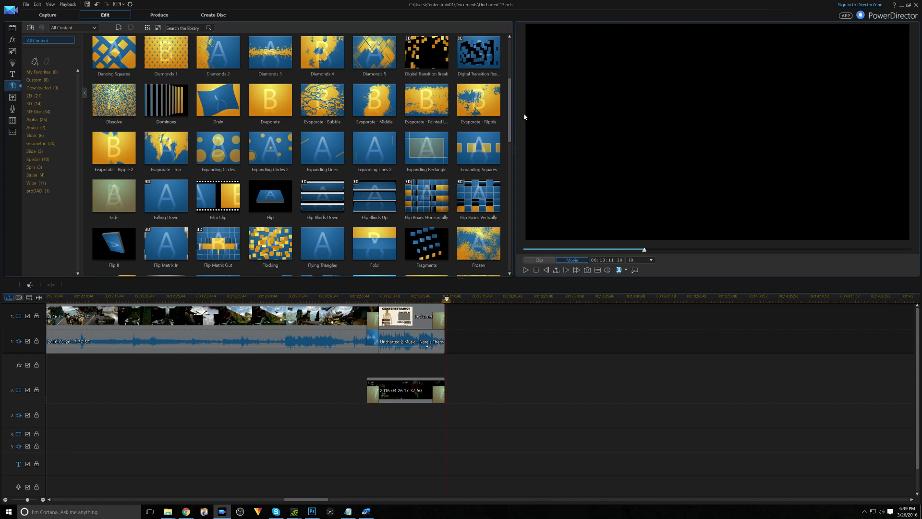
{"action": "left_click", "coordinate": [87, 4]}
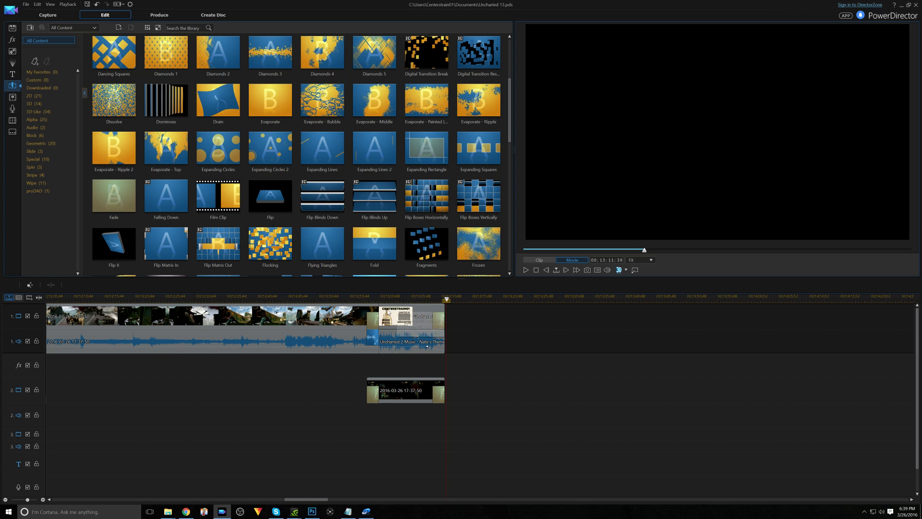
- Add the custom Treasure title to track 2 near the beginning of the gameplay, before the YouTube overlay, and open it in Title Designer
{"action": "left_click_drag", "start_coordinate": [574, 300], "coordinate": [92, 303]}
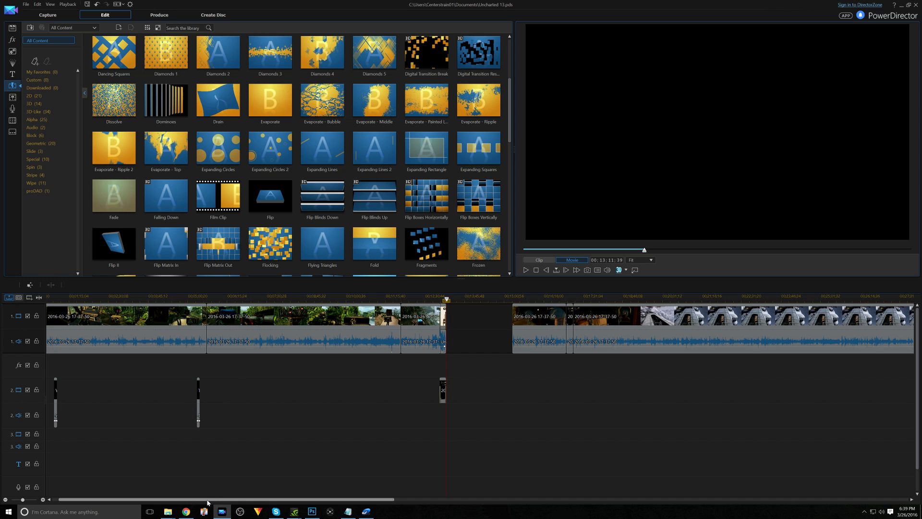
{"action": "left_click_drag", "start_coordinate": [209, 499], "coordinate": [182, 500]}
{"action": "left_click", "coordinate": [65, 300]}
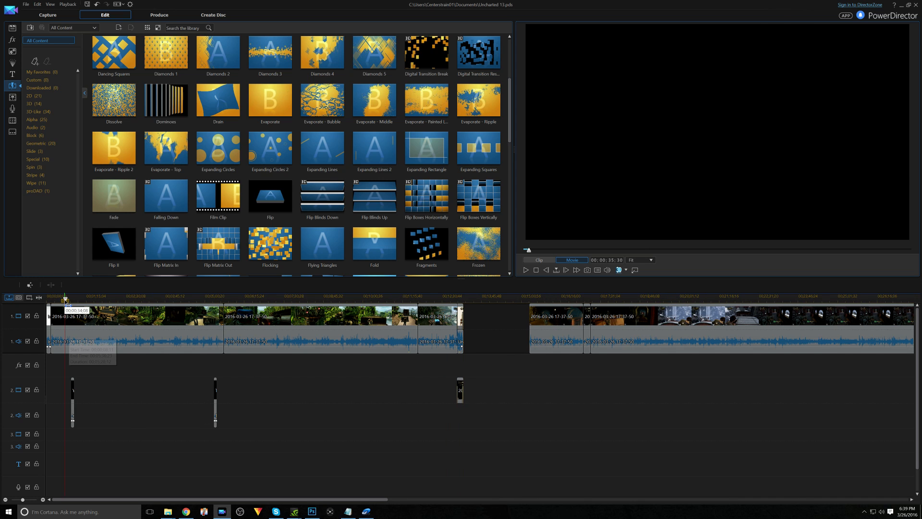
{"action": "left_click_drag", "start_coordinate": [65, 301], "coordinate": [64, 305]}
{"action": "left_click", "coordinate": [12, 74]}
{"action": "left_click", "coordinate": [164, 51]}
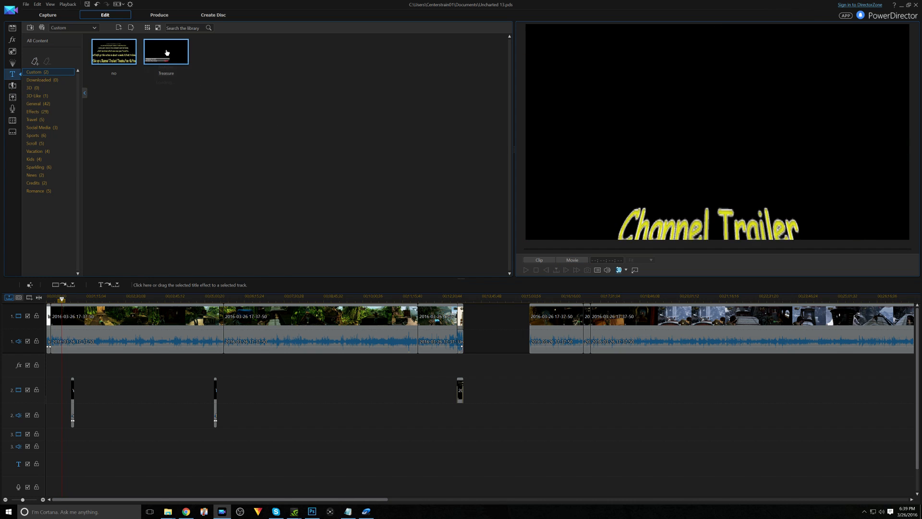
{"action": "left_click_drag", "start_coordinate": [171, 49], "coordinate": [61, 396]}
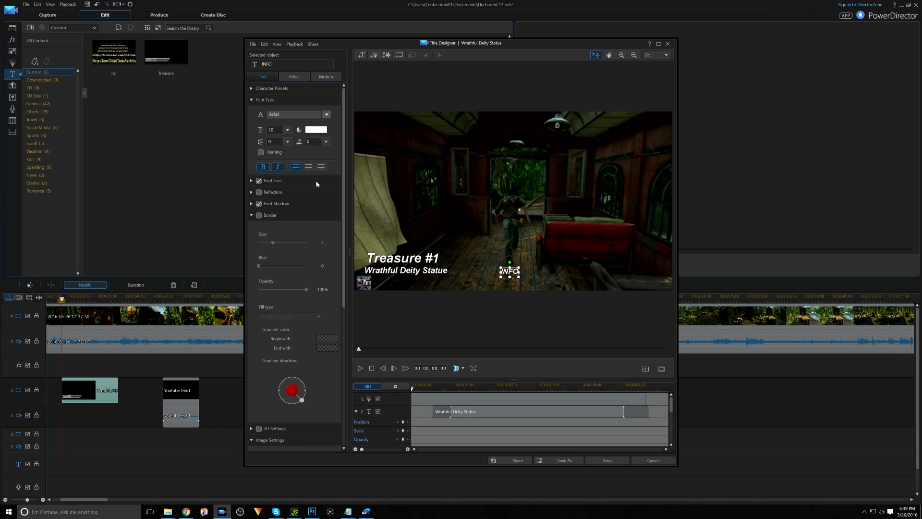
- Replace the title's subtitle text "Wrathful Deity Statue" with "Miniature Bronze Stupa"
{"action": "left_click", "coordinate": [423, 270]}
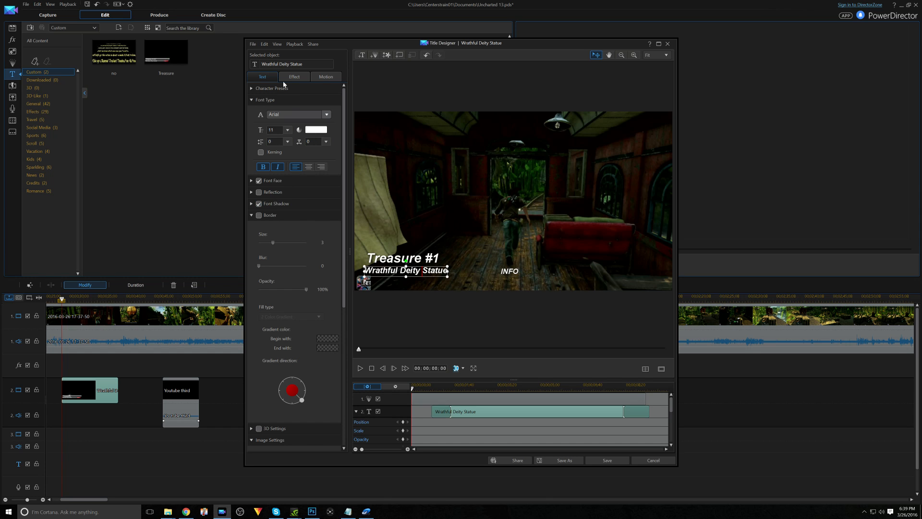
{"action": "left_click_drag", "start_coordinate": [302, 64], "coordinate": [206, 63]}
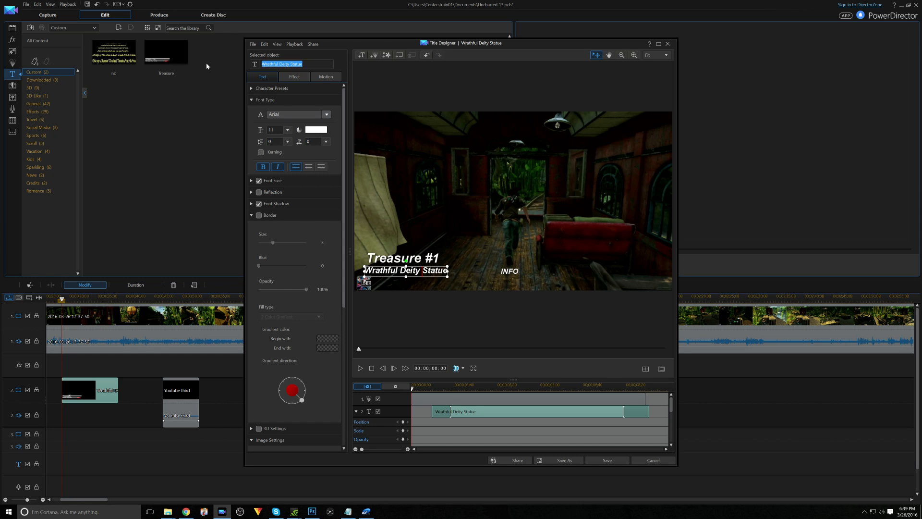
{"action": "key", "text": "BackSpace"}
{"action": "type", "text": "Min"}
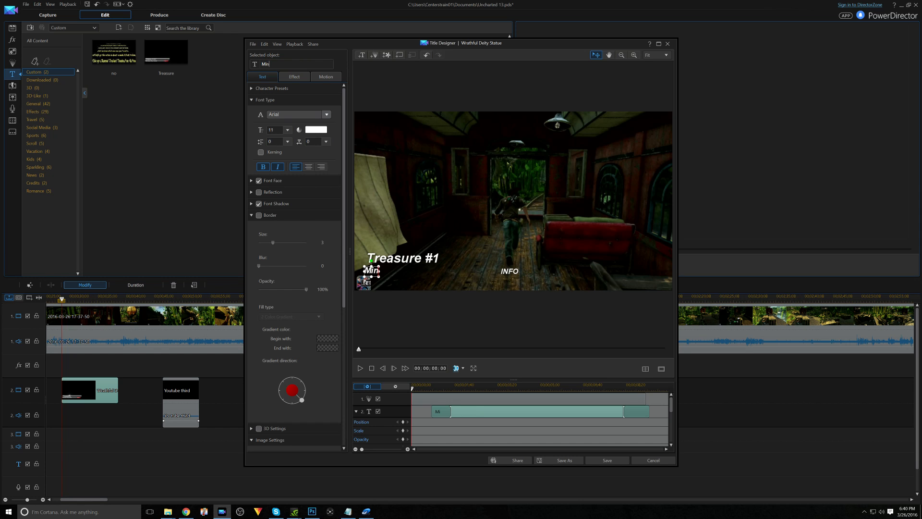
{"action": "type", "text": "iature Bro"}
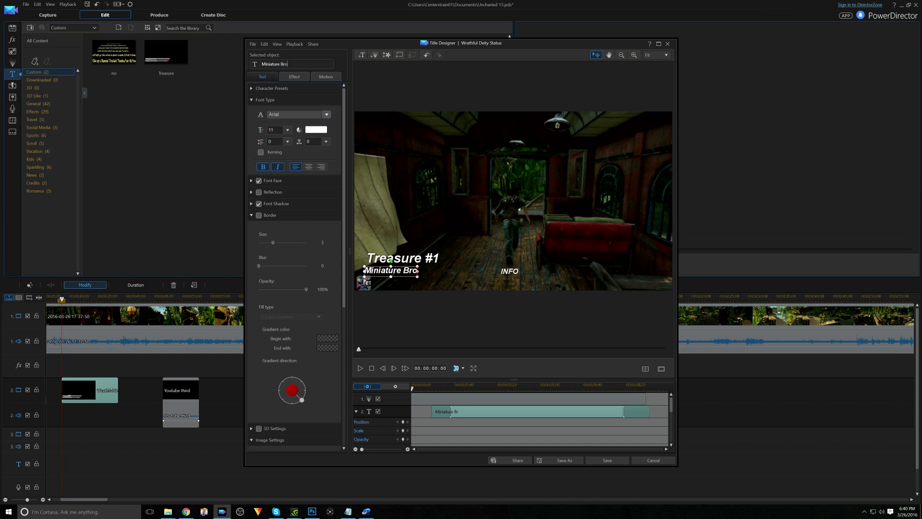
{"action": "type", "text": "nze Stupa"}
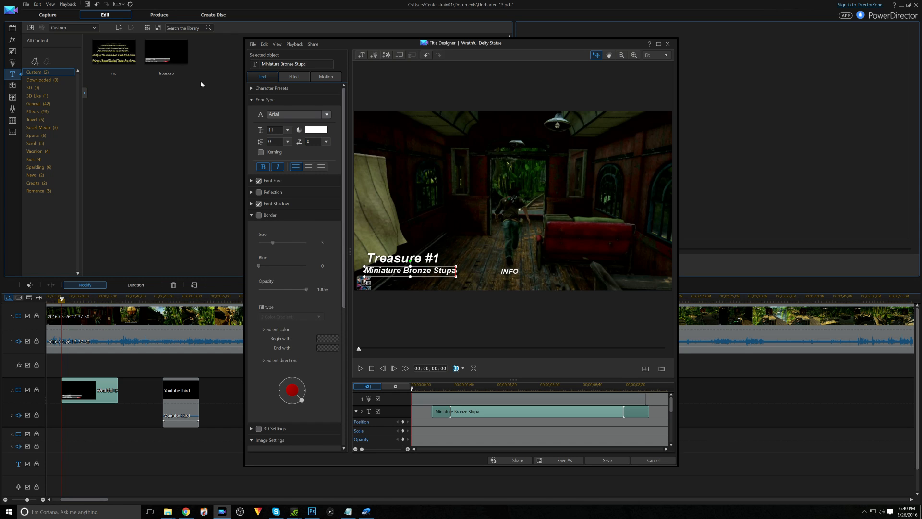
- Preview the edited treasure title's animation, save the title, and save the project
{"action": "left_click", "coordinate": [360, 367]}
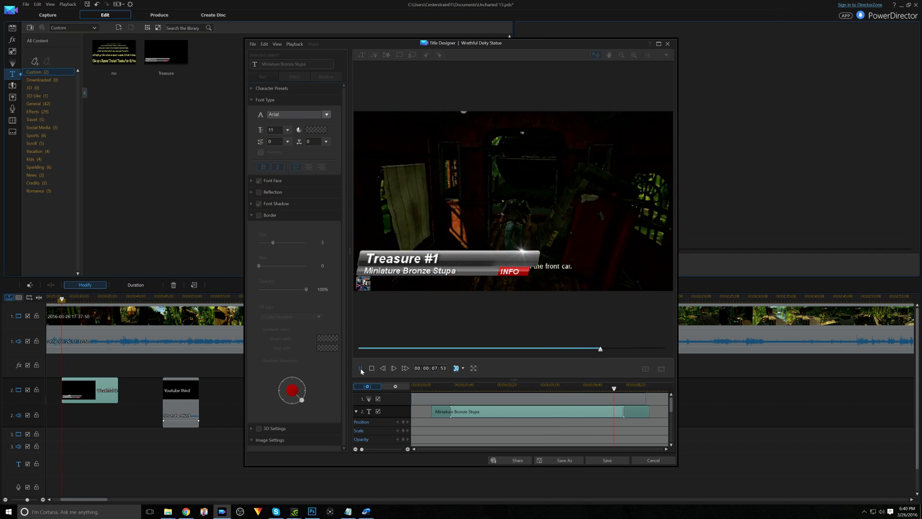
{"action": "left_click", "coordinate": [361, 368]}
{"action": "left_click", "coordinate": [607, 460]}
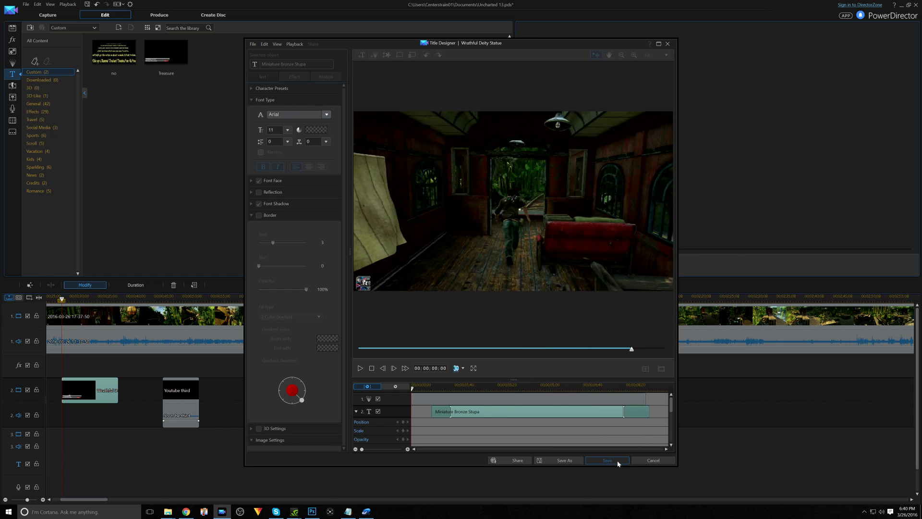
{"action": "left_click", "coordinate": [87, 6]}
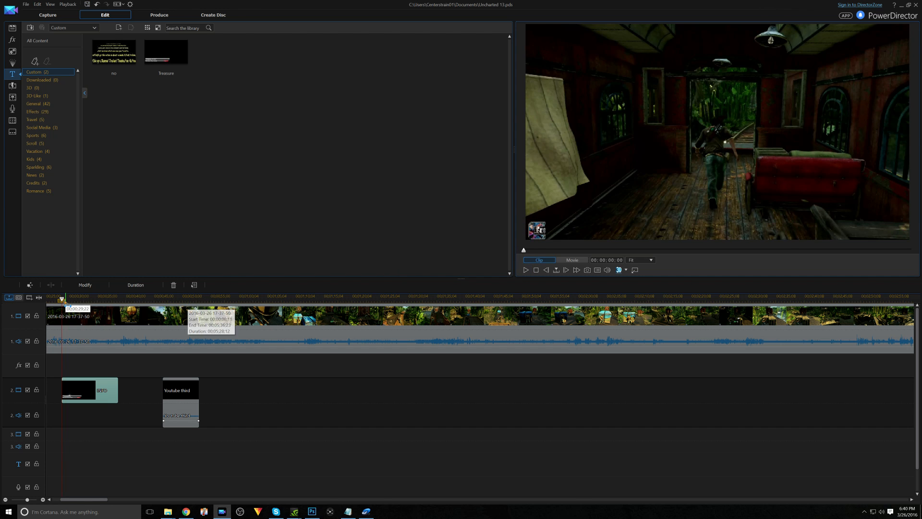
- Scrub through the track 1 gameplay to around the three-minute mark and back, looking for the section to cut out
{"action": "left_click_drag", "start_coordinate": [117, 299], "coordinate": [420, 316]}
{"action": "left_click_drag", "start_coordinate": [548, 313], "coordinate": [588, 311]}
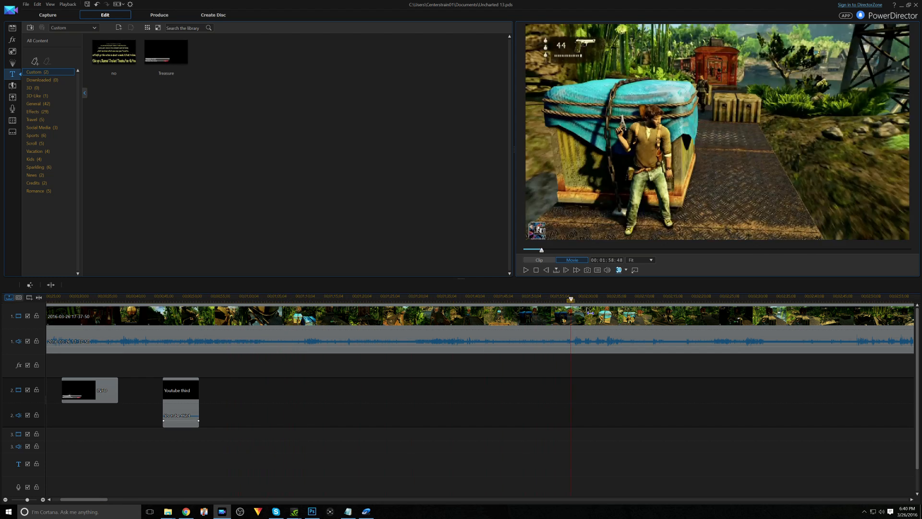
{"action": "left_click_drag", "start_coordinate": [663, 312], "coordinate": [830, 311]}
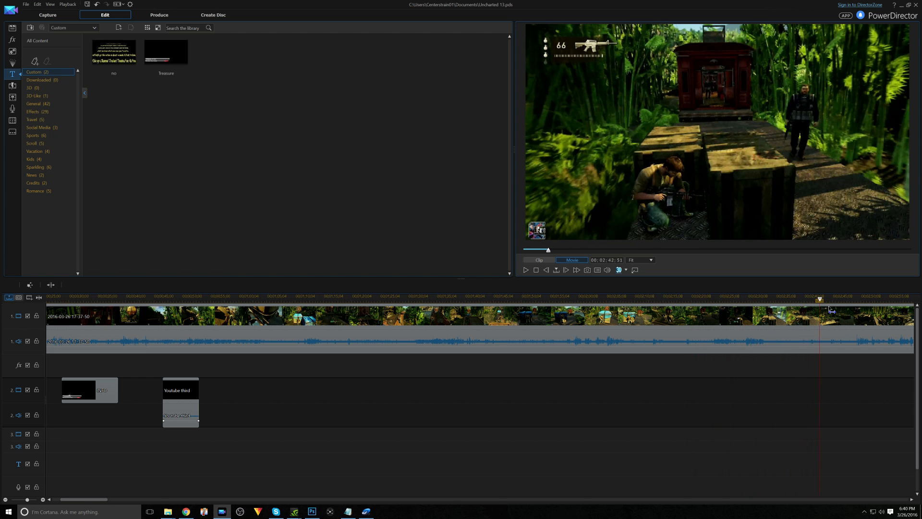
{"action": "left_click_drag", "start_coordinate": [108, 501], "coordinate": [145, 502]}
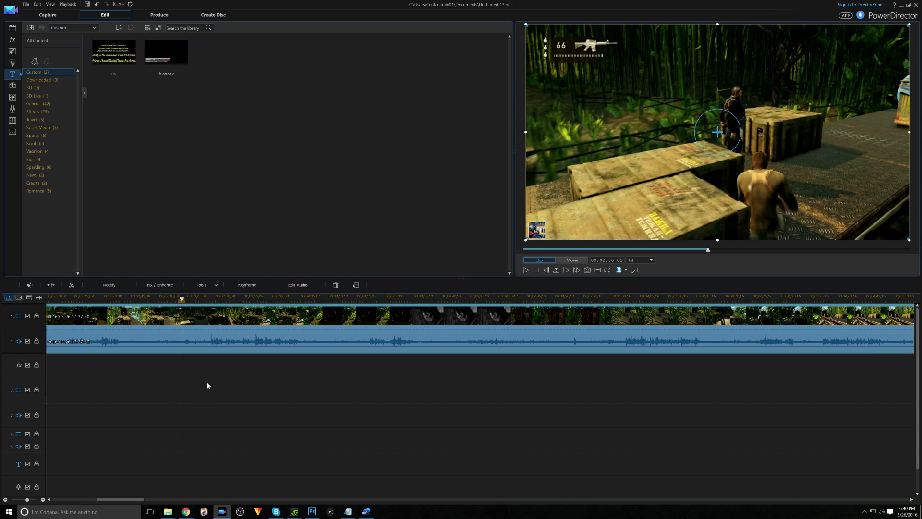
{"action": "left_click_drag", "start_coordinate": [182, 300], "coordinate": [435, 306]}
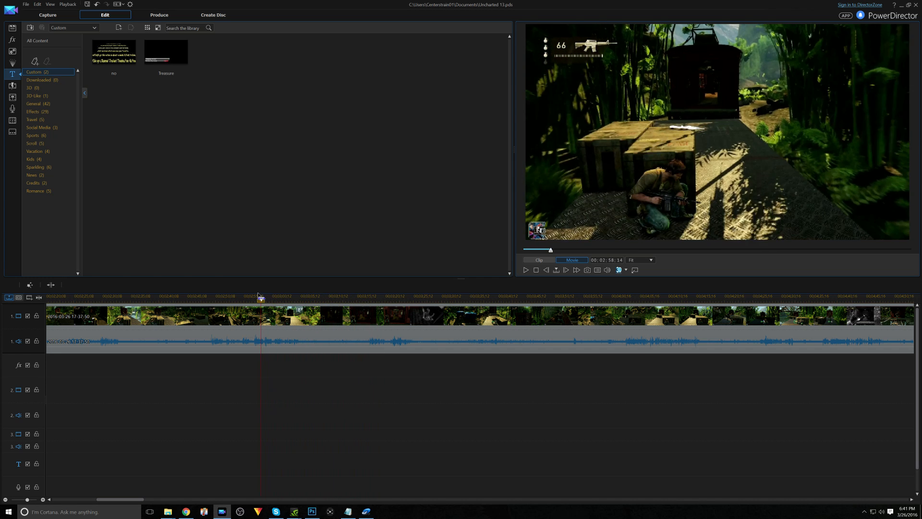
{"action": "left_click_drag", "start_coordinate": [231, 294], "coordinate": [96, 292]}
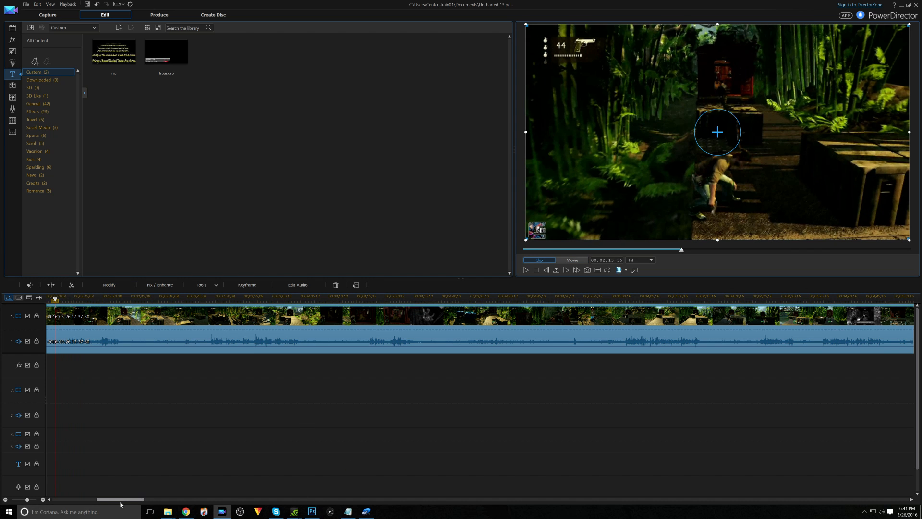
{"action": "left_click_drag", "start_coordinate": [194, 299], "coordinate": [117, 299]}
{"action": "left_click_drag", "start_coordinate": [148, 502], "coordinate": [115, 502]}
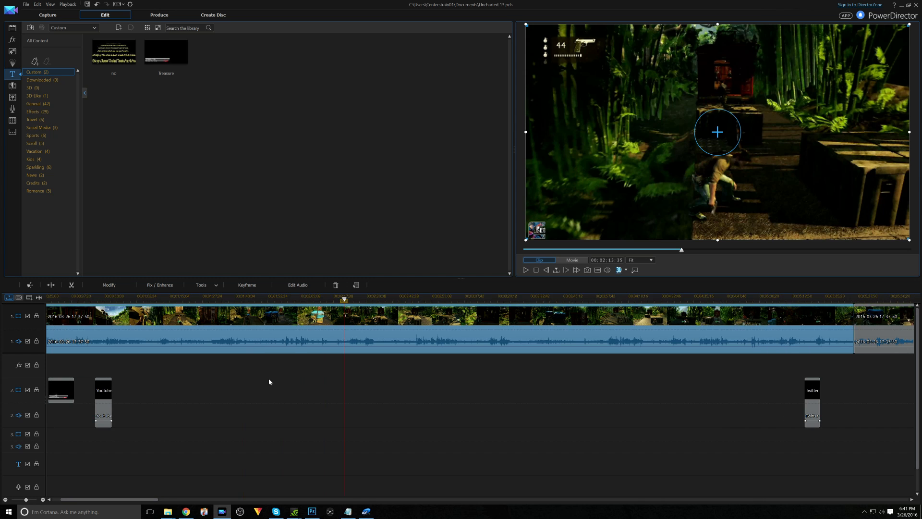
- Play the train jump from about 1:39 and split the track 1 gameplay clip at 00:01:45:21
{"action": "left_click_drag", "start_coordinate": [344, 300], "coordinate": [233, 299]}
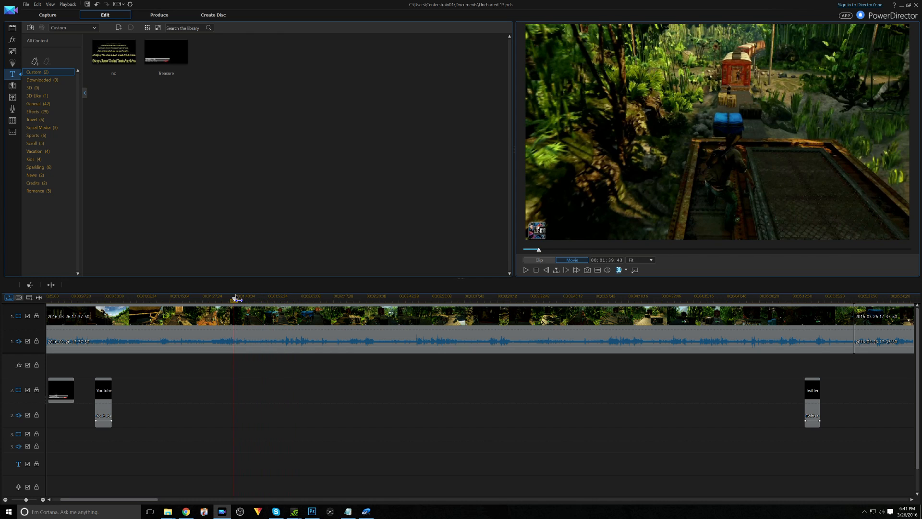
{"action": "left_click", "coordinate": [526, 270]}
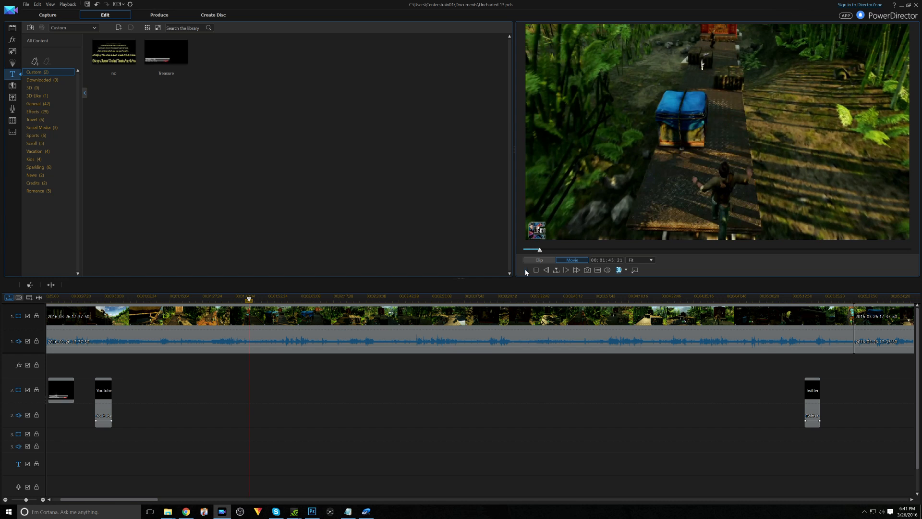
{"action": "left_click", "coordinate": [526, 270]}
{"action": "left_click", "coordinate": [50, 284]}
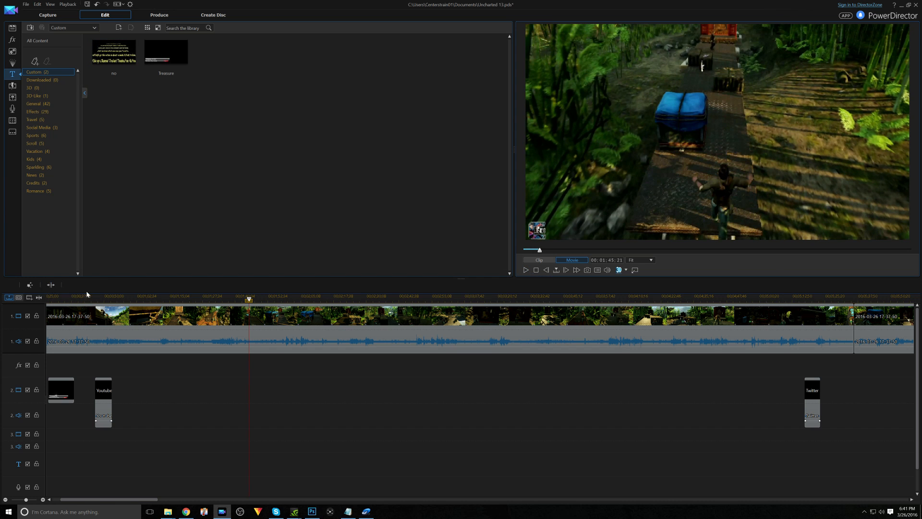
- Find the matching train jump further along the gameplay and split the track 1 clip at 00:03:54:02
{"action": "left_click_drag", "start_coordinate": [283, 305], "coordinate": [417, 311]}
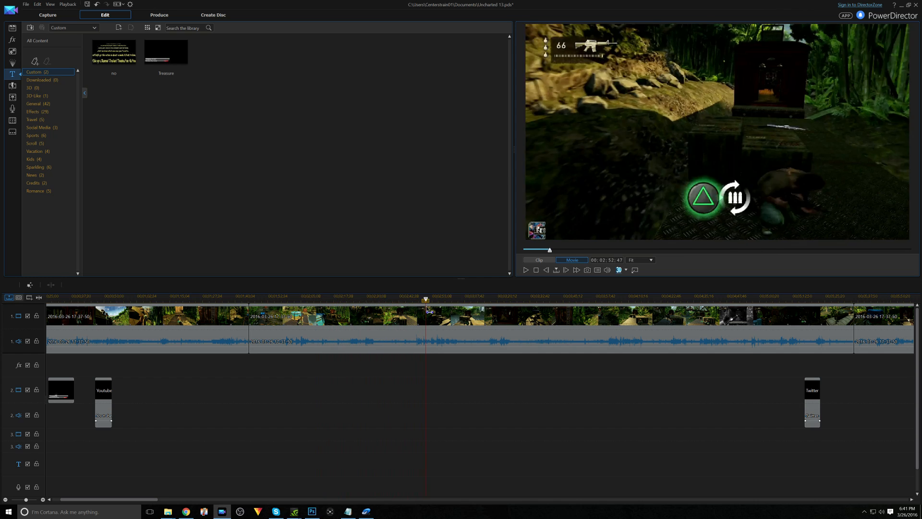
{"action": "left_click", "coordinate": [429, 311]}
{"action": "left_click_drag", "start_coordinate": [438, 312], "coordinate": [534, 315]}
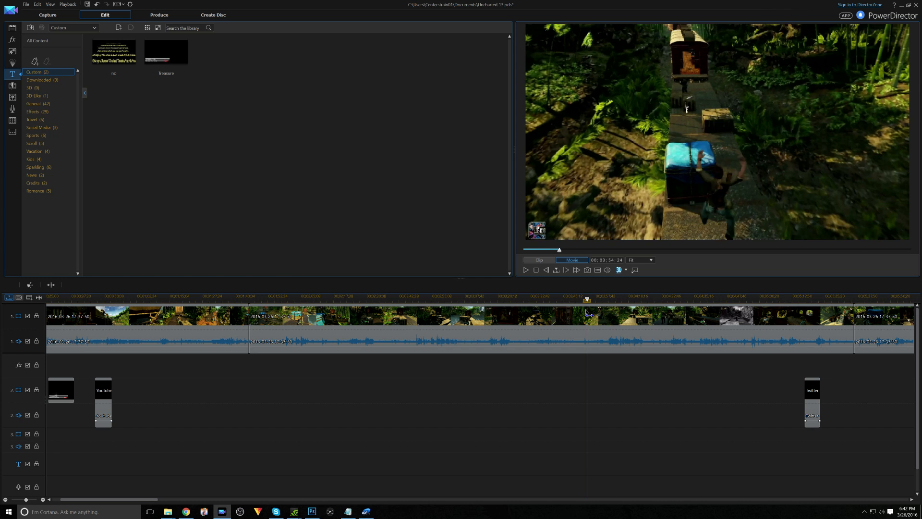
{"action": "left_click_drag", "start_coordinate": [586, 311], "coordinate": [585, 311]}
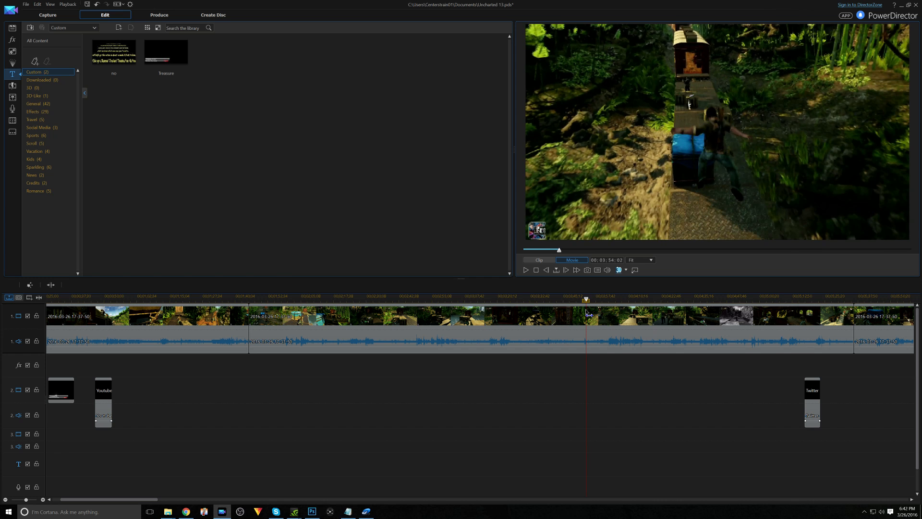
{"action": "left_click", "coordinate": [49, 287]}
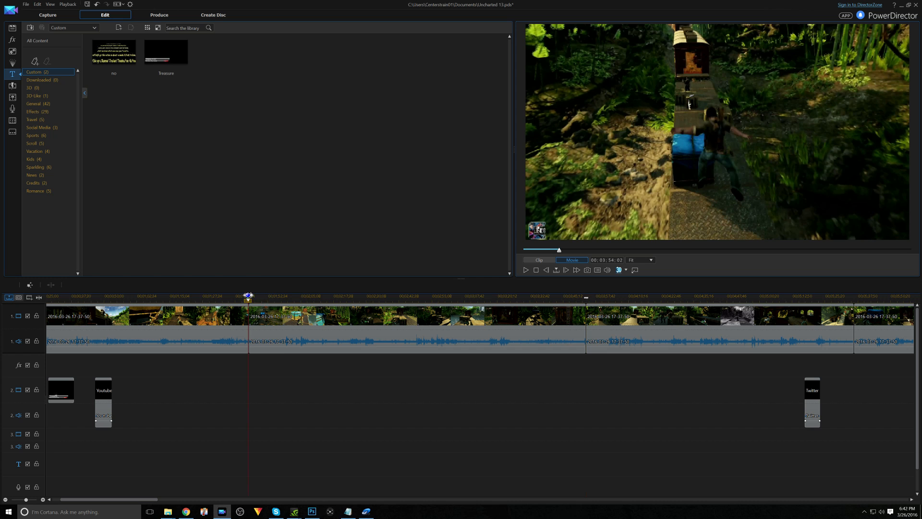
- Compare the frames at both splits and delete the gameplay section between them using Remove, Fill Gap, and Move All Clips
{"action": "left_click", "coordinate": [248, 295]}
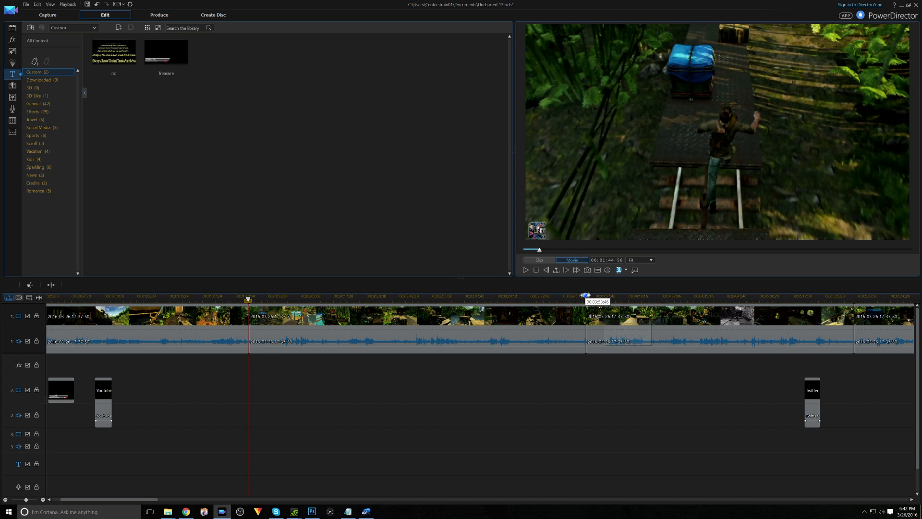
{"action": "left_click", "coordinate": [585, 295]}
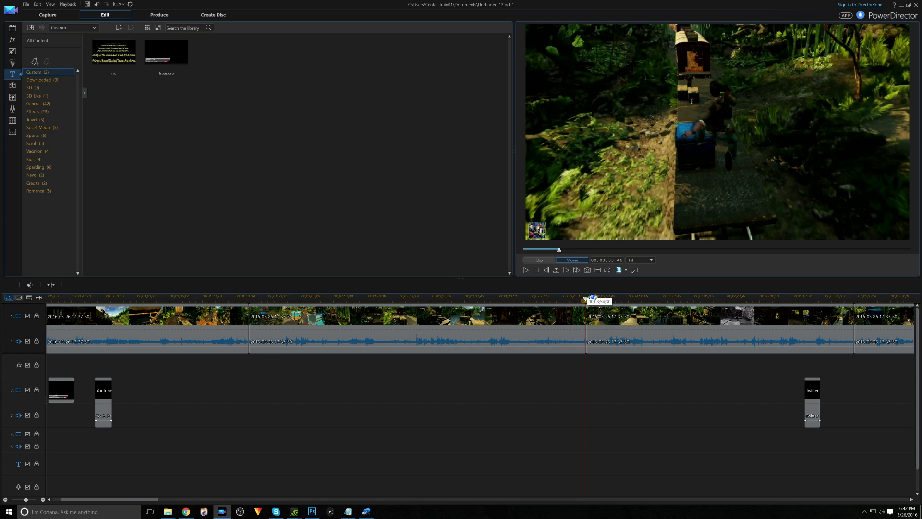
{"action": "left_click_drag", "start_coordinate": [585, 301], "coordinate": [722, 307]}
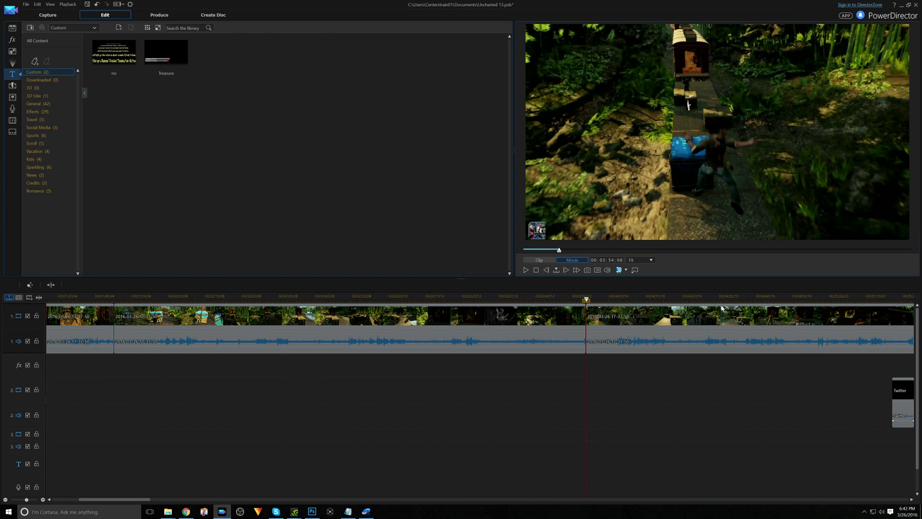
{"action": "left_click_drag", "start_coordinate": [604, 298], "coordinate": [728, 301]}
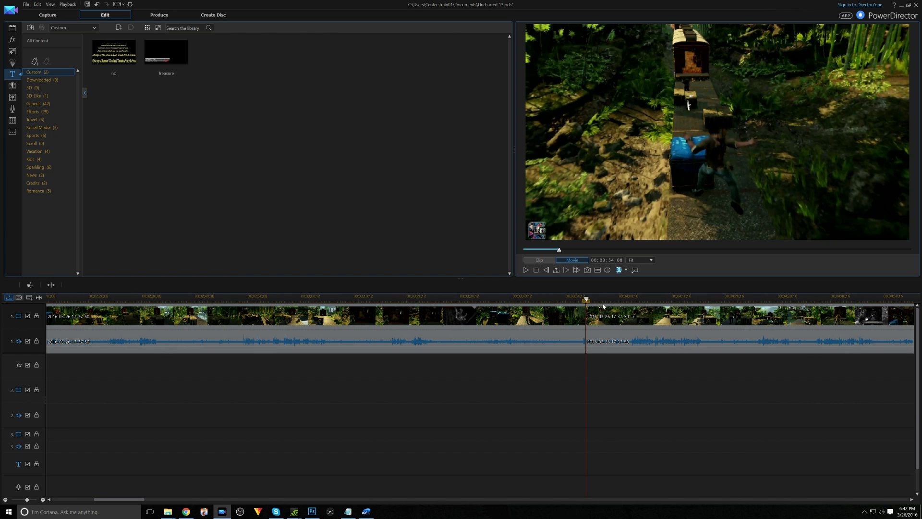
{"action": "left_click_drag", "start_coordinate": [611, 301], "coordinate": [724, 303]}
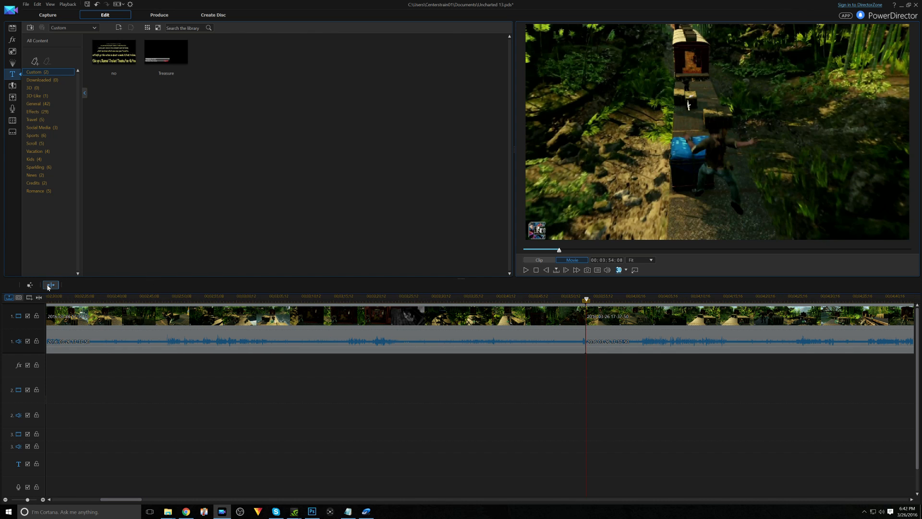
{"action": "left_click", "coordinate": [524, 333]}
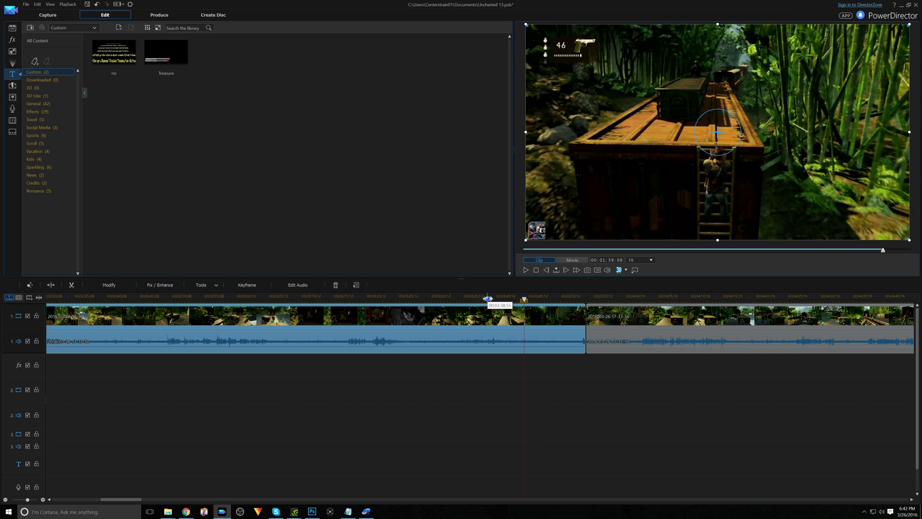
{"action": "key", "text": "Delete"}
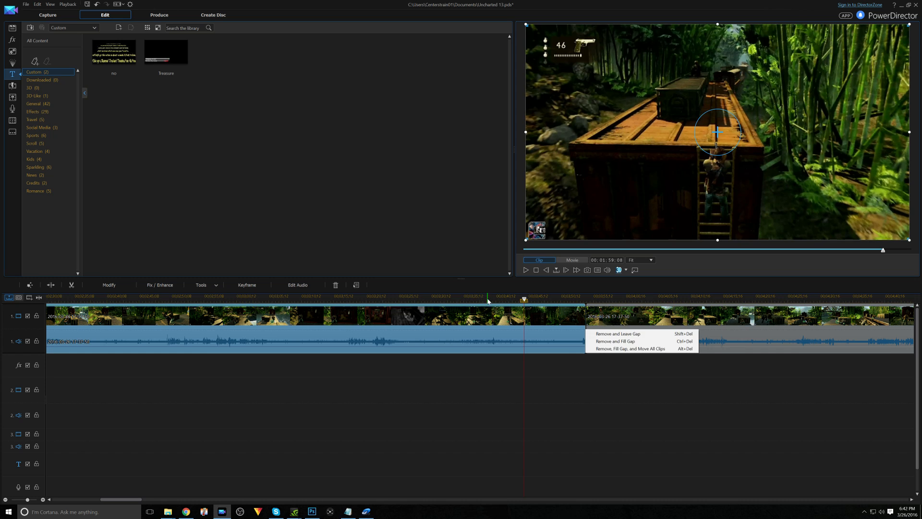
{"action": "left_click", "coordinate": [635, 349]}
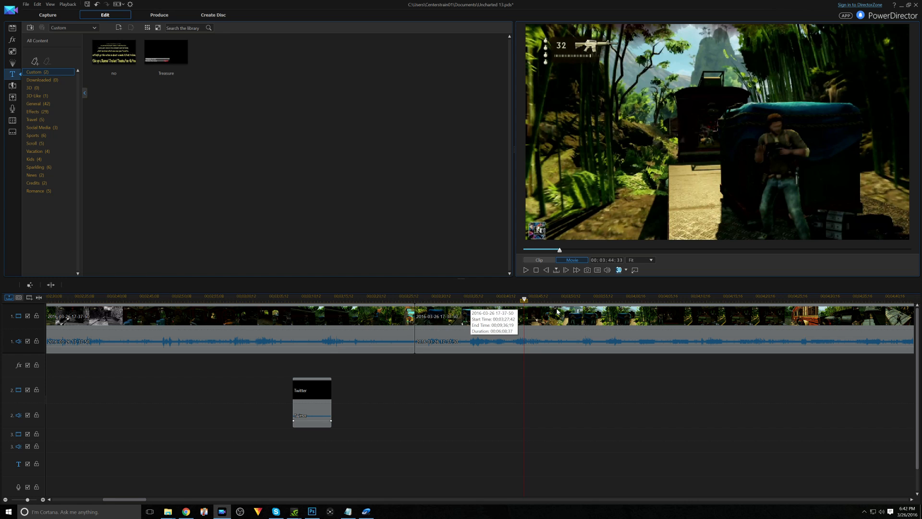
- Inspect the track 1 clip boundary just after the Twitter overlay, around 3:27, at close range
{"action": "left_click", "coordinate": [413, 299]}
{"action": "left_click_drag", "start_coordinate": [431, 298], "coordinate": [524, 298]}
{"action": "left_click_drag", "start_coordinate": [434, 300], "coordinate": [672, 307]}
{"action": "left_click_drag", "start_coordinate": [489, 301], "coordinate": [378, 295]}
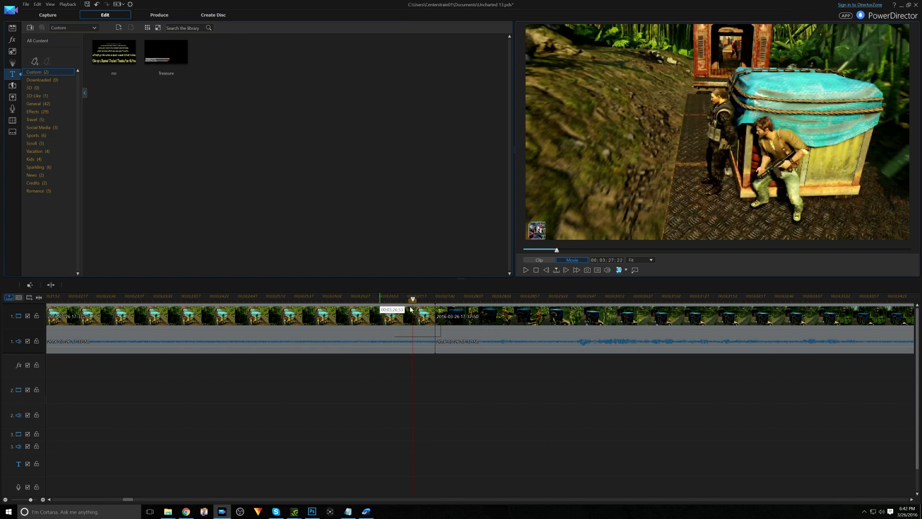
{"action": "left_click_drag", "start_coordinate": [493, 299], "coordinate": [205, 308]}
{"action": "left_click_drag", "start_coordinate": [341, 303], "coordinate": [68, 309]}
{"action": "left_click_drag", "start_coordinate": [413, 300], "coordinate": [66, 313]}
- Delete the tiny leftover clip at the 1:45 join on track 1, closing the gap and moving all clips
{"action": "left_click", "coordinate": [178, 298]}
{"action": "left_click_drag", "start_coordinate": [204, 298], "coordinate": [609, 305]}
{"action": "left_click_drag", "start_coordinate": [312, 301], "coordinate": [390, 300]}
{"action": "left_click_drag", "start_coordinate": [281, 298], "coordinate": [488, 300]}
{"action": "left_click", "coordinate": [300, 315]}
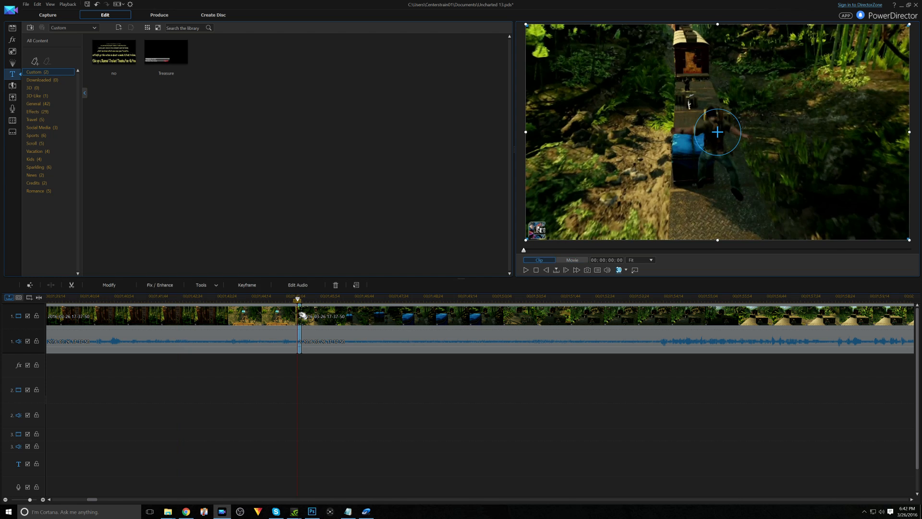
{"action": "key", "text": "Delete"}
{"action": "left_click", "coordinate": [345, 349]}
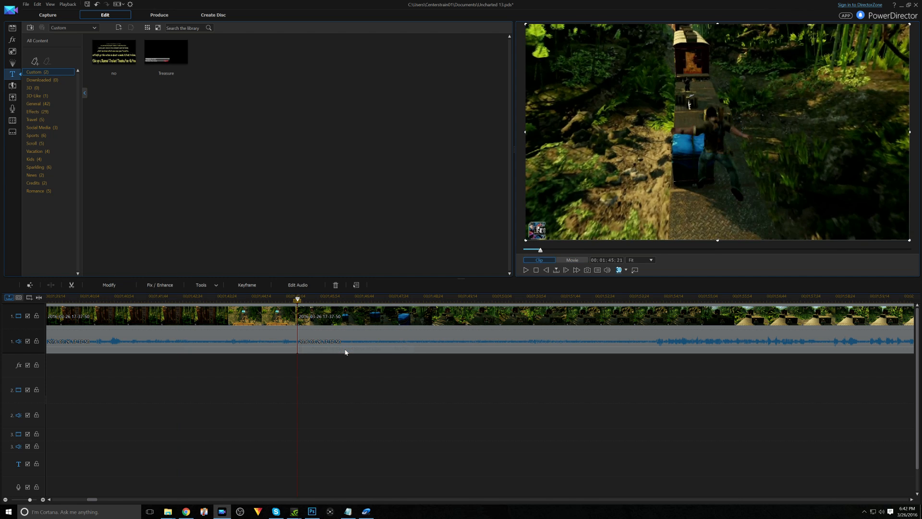
- Play the gameplay across the join from about 1:44 to check that the cut looks smooth
{"action": "left_click", "coordinate": [268, 301]}
{"action": "left_click_drag", "start_coordinate": [248, 304], "coordinate": [243, 301]}
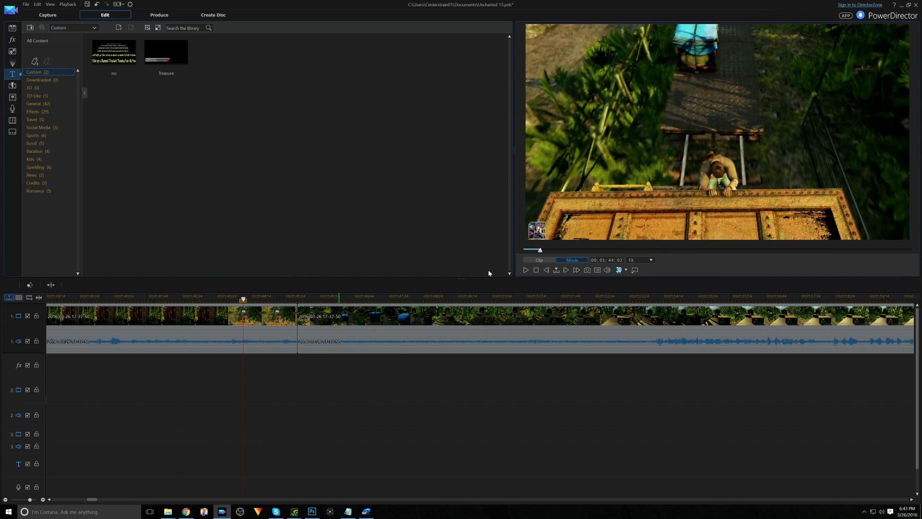
{"action": "left_click", "coordinate": [528, 270]}
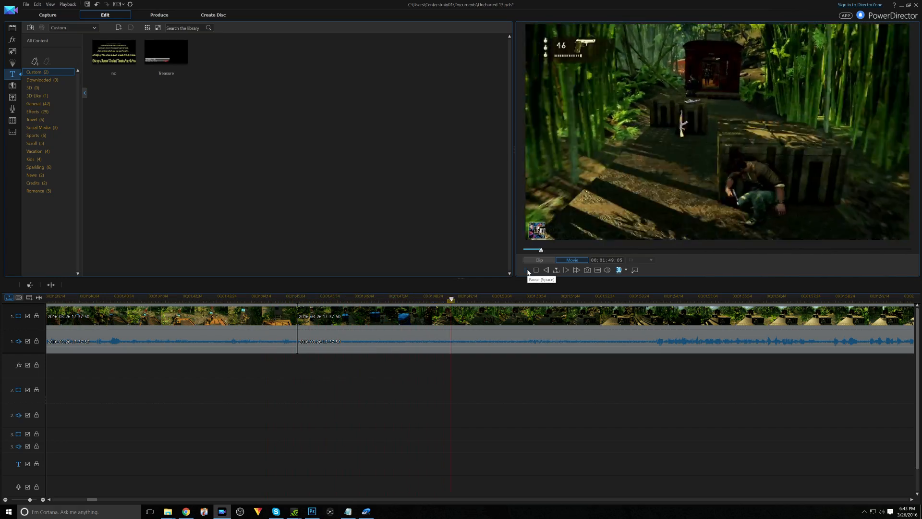
- Save the project, and undo the deletions and both splits made around the 1:45 join on track 1
{"action": "left_click", "coordinate": [148, 67]}
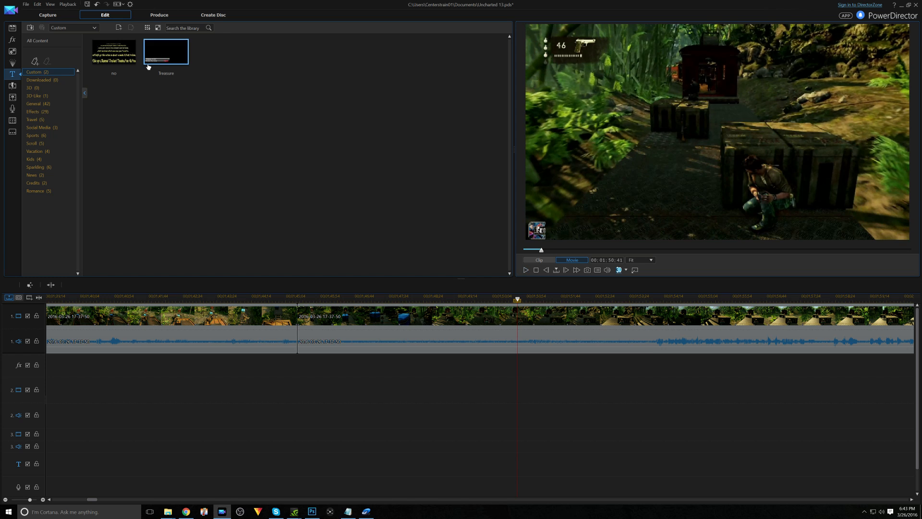
{"action": "left_click", "coordinate": [86, 6]}
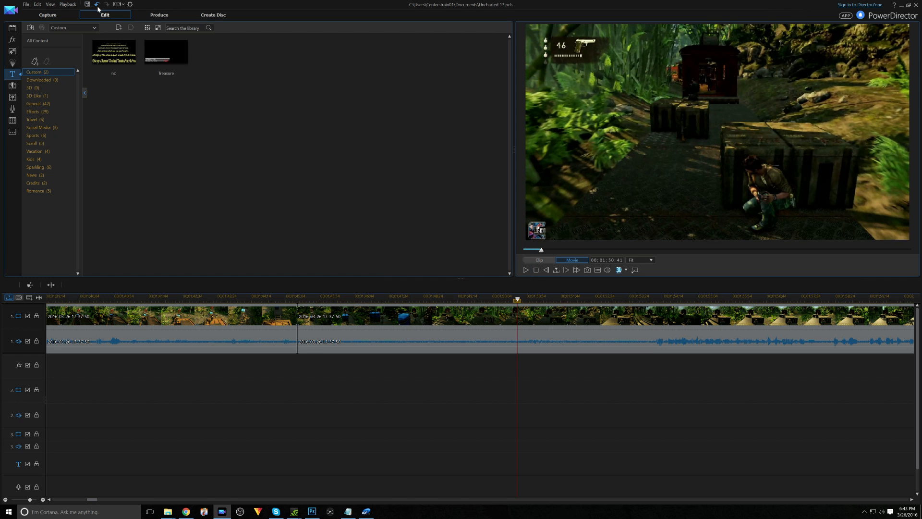
{"action": "left_click", "coordinate": [98, 6]}
{"action": "left_click", "coordinate": [98, 5]}
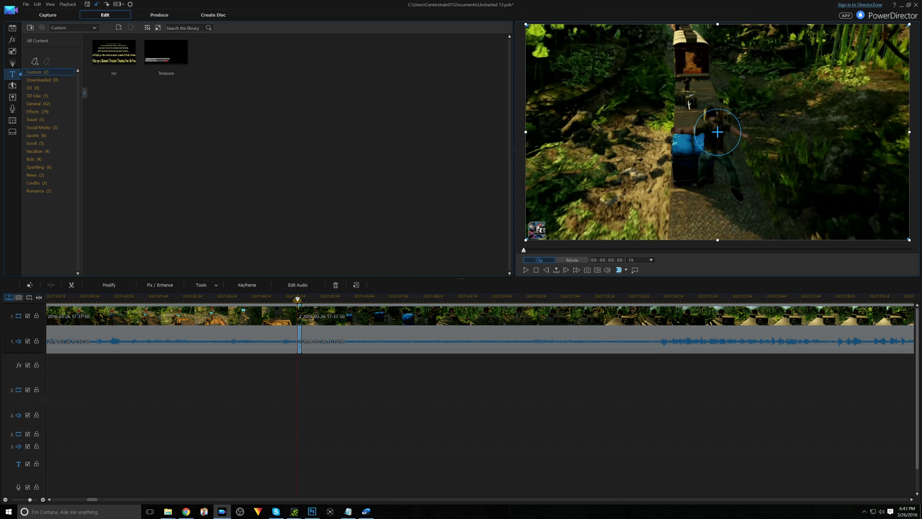
{"action": "left_click", "coordinate": [98, 5]}
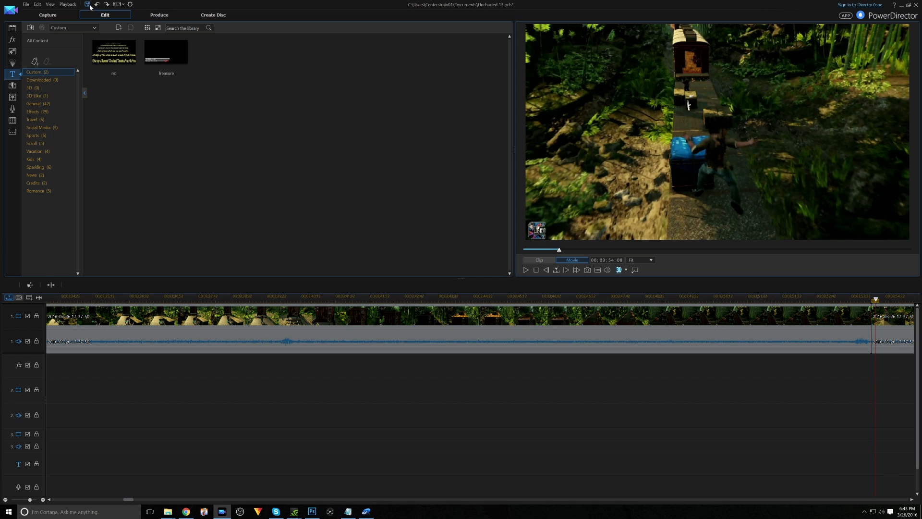
{"action": "left_click", "coordinate": [98, 5]}
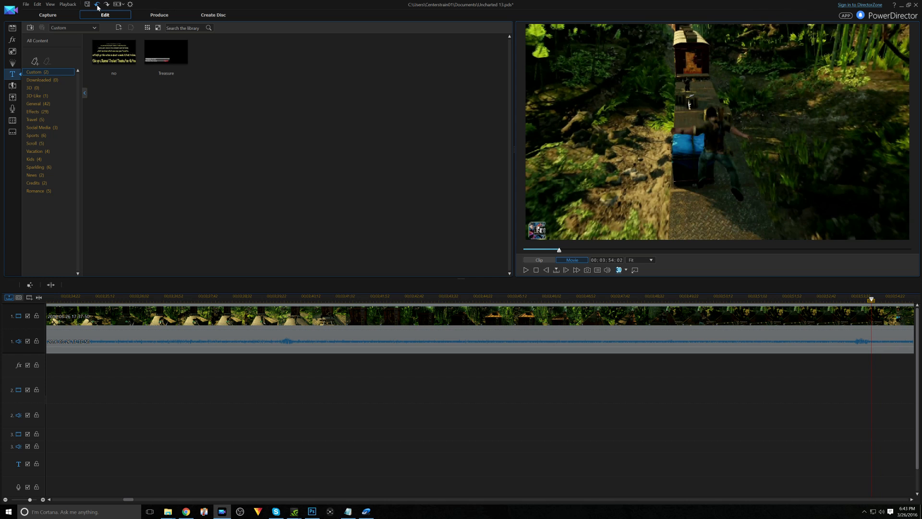
{"action": "left_click", "coordinate": [98, 6]}
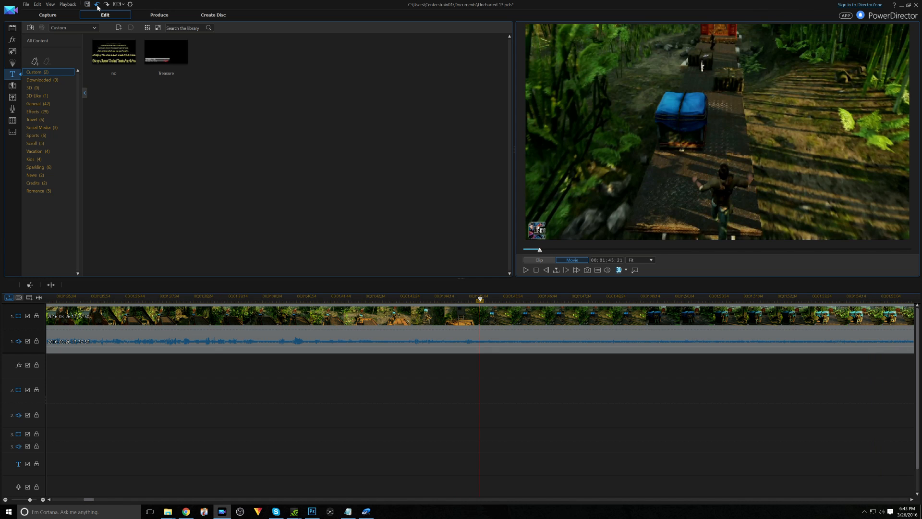
{"action": "left_click", "coordinate": [98, 6]}
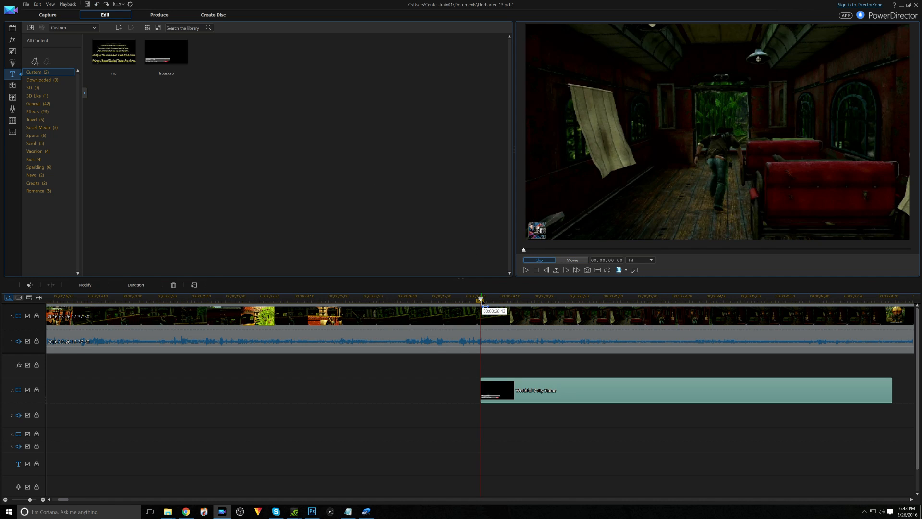
- Play the gameplay under the first treasure title from about 0:29 to 0:32 to check the overlay
{"action": "left_click_drag", "start_coordinate": [480, 300], "coordinate": [513, 300]}
{"action": "key", "text": "space"}
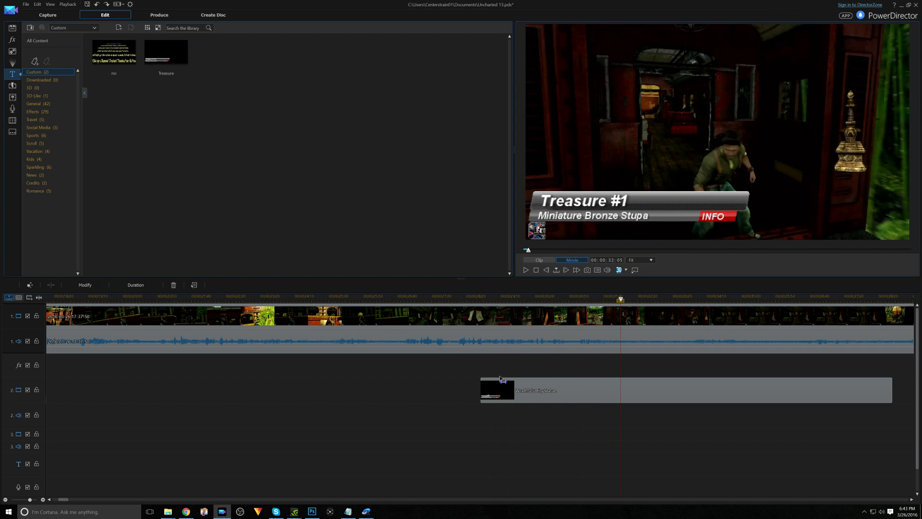
{"action": "key", "text": "space"}
- Move the playhead through the track 1 gameplay to the enemy takedown on the train at about 1:27
{"action": "scroll", "coordinate": [422, 349], "scroll_direction": "down", "scroll_amount": 5}
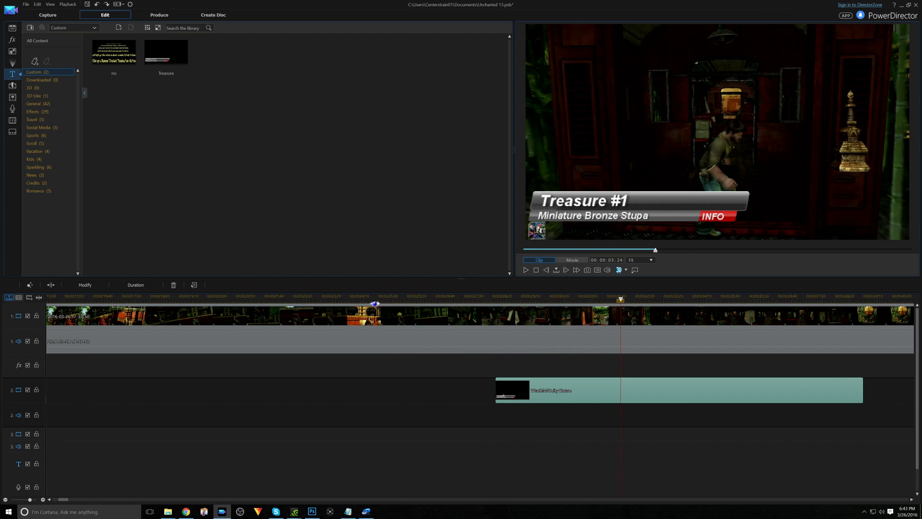
{"action": "scroll", "coordinate": [182, 310], "scroll_direction": "down", "scroll_amount": 2}
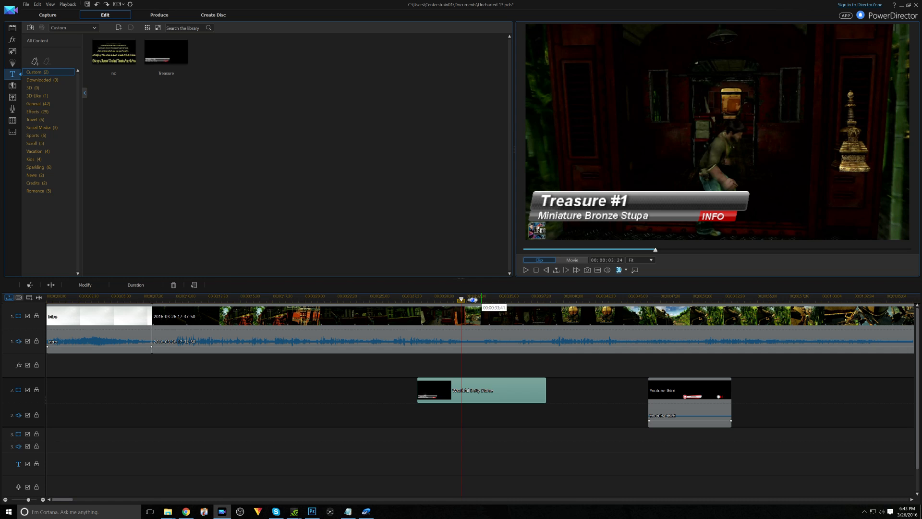
{"action": "left_click_drag", "start_coordinate": [462, 301], "coordinate": [871, 319]}
{"action": "left_click", "coordinate": [617, 343]}
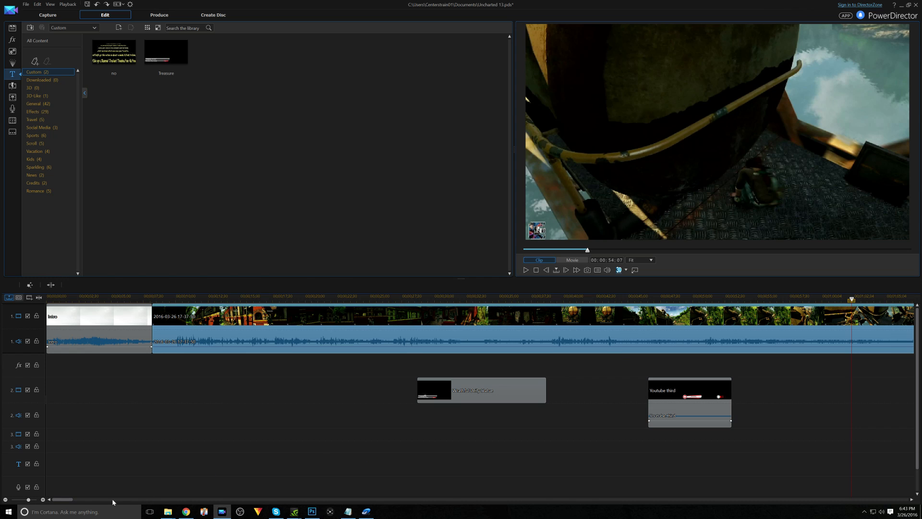
{"action": "left_click_drag", "start_coordinate": [69, 500], "coordinate": [85, 500]}
{"action": "left_click", "coordinate": [239, 299]}
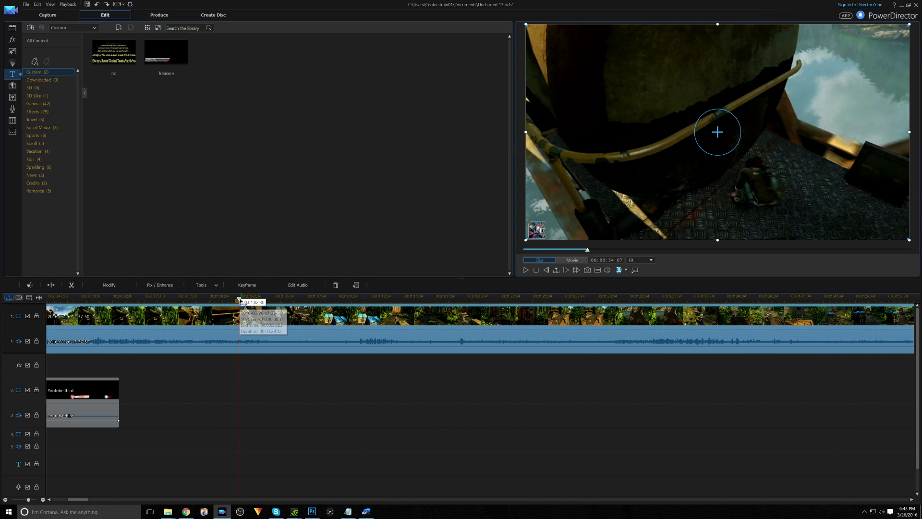
{"action": "left_click_drag", "start_coordinate": [268, 303], "coordinate": [556, 310]}
{"action": "left_click", "coordinate": [556, 311]}
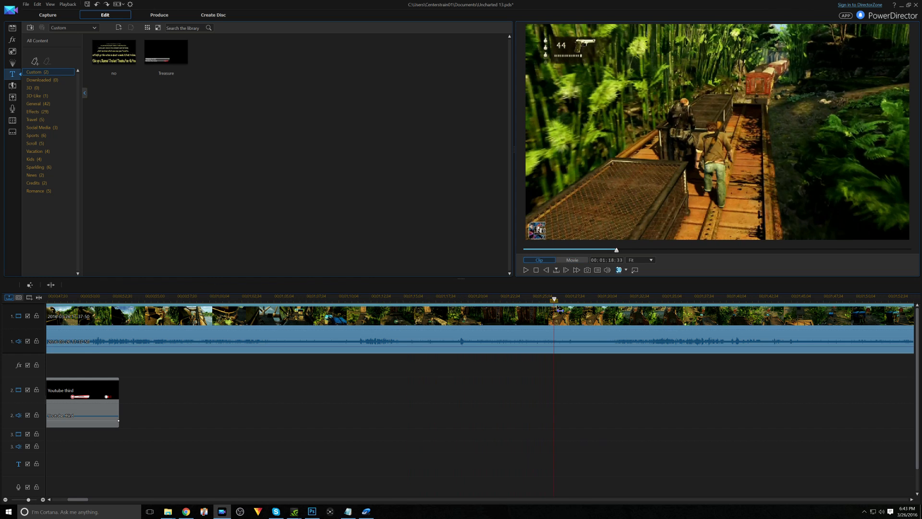
{"action": "left_click", "coordinate": [528, 272]}
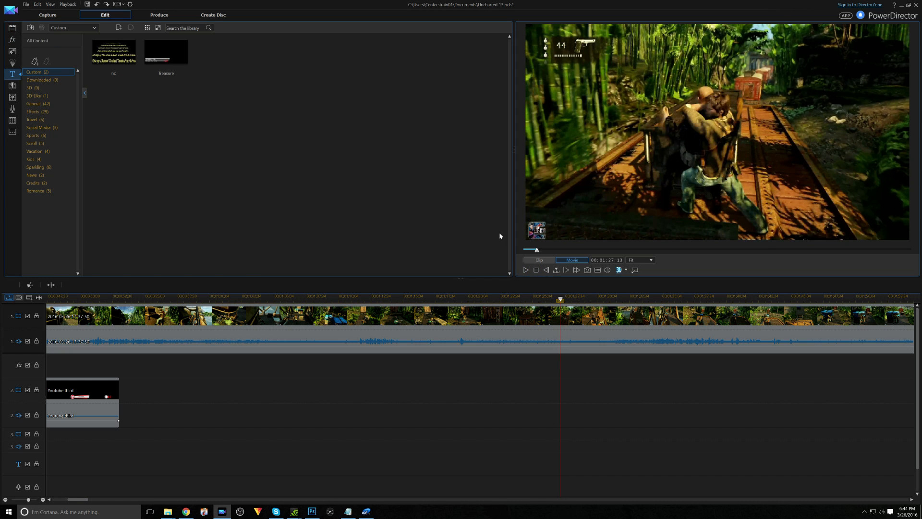
- Find the exact takedown frame and split the track 1 gameplay clip at 00:01:27:06
{"action": "left_click", "coordinate": [545, 272]}
{"action": "left_click", "coordinate": [545, 271]}
{"action": "left_click", "coordinate": [545, 271]}
{"action": "left_click", "coordinate": [545, 271]}
{"action": "left_click", "coordinate": [545, 271]}
{"action": "left_click", "coordinate": [545, 271]}
{"action": "left_click", "coordinate": [546, 271]}
{"action": "left_click", "coordinate": [545, 271]}
{"action": "left_click", "coordinate": [566, 270]}
{"action": "left_click", "coordinate": [566, 270]}
{"action": "left_click", "coordinate": [566, 270]}
{"action": "left_click", "coordinate": [566, 269]}
{"action": "left_click", "coordinate": [566, 270]}
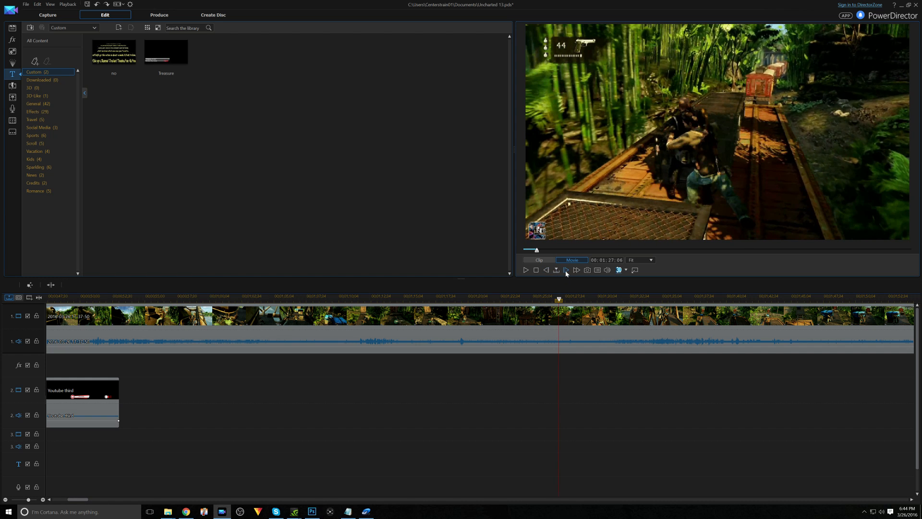
{"action": "left_click", "coordinate": [52, 287]}
- Move the playhead on through the gameplay to the repeated takedown on the train at about 3:48
{"action": "left_click", "coordinate": [640, 300]}
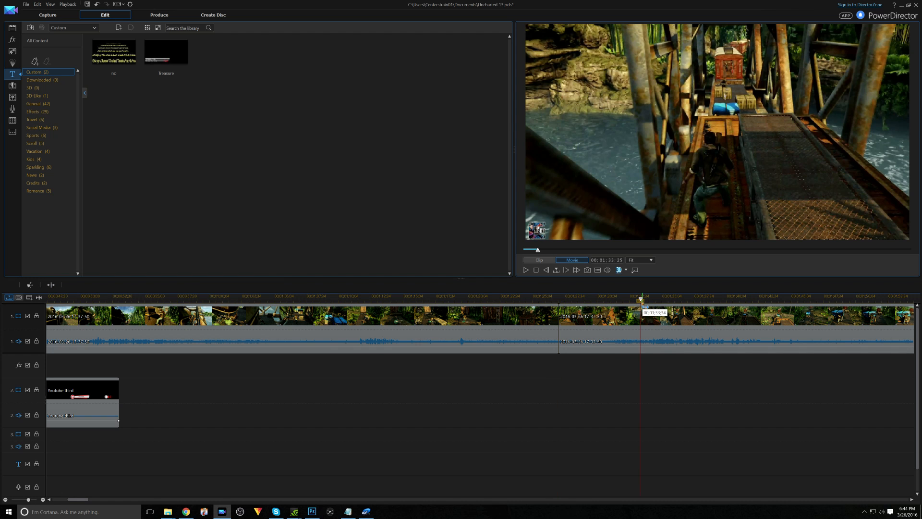
{"action": "left_click_drag", "start_coordinate": [642, 301], "coordinate": [867, 306]}
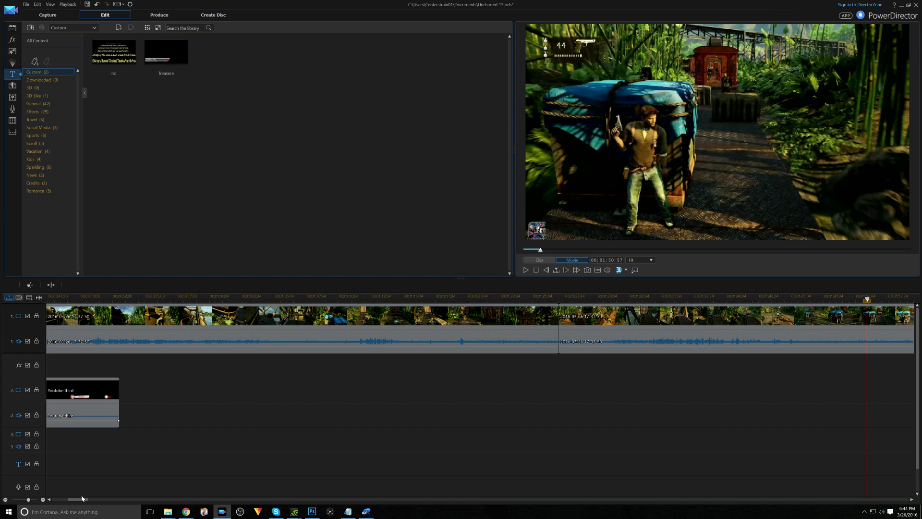
{"action": "left_click_drag", "start_coordinate": [81, 498], "coordinate": [98, 499]}
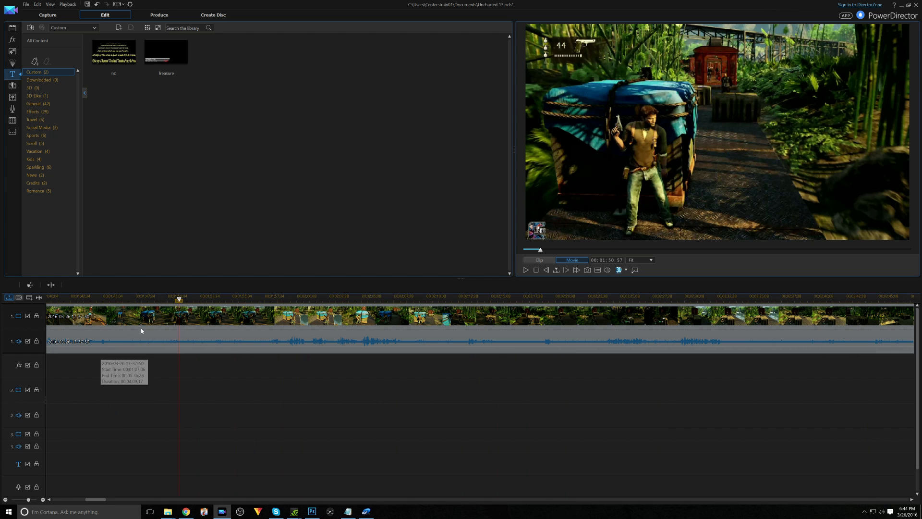
{"action": "left_click_drag", "start_coordinate": [178, 300], "coordinate": [607, 321]}
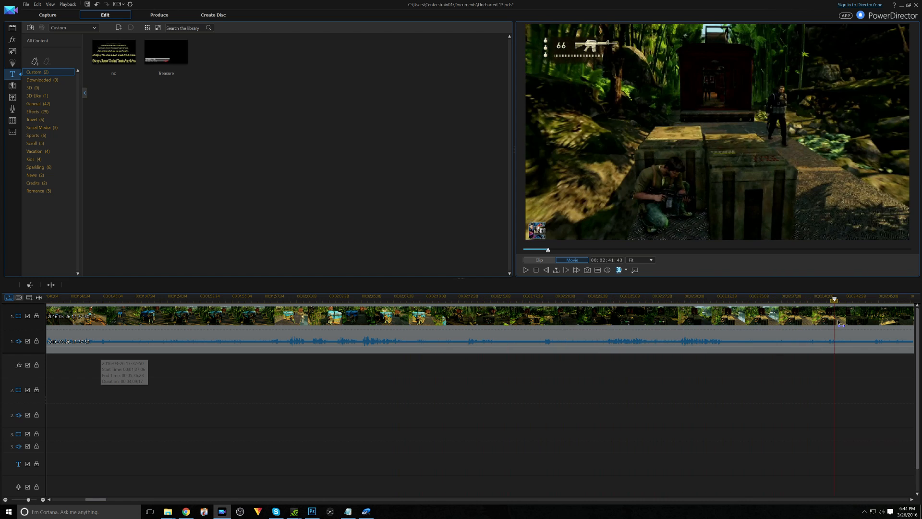
{"action": "left_click_drag", "start_coordinate": [840, 324], "coordinate": [839, 324]}
{"action": "left_click_drag", "start_coordinate": [583, 298], "coordinate": [439, 305]}
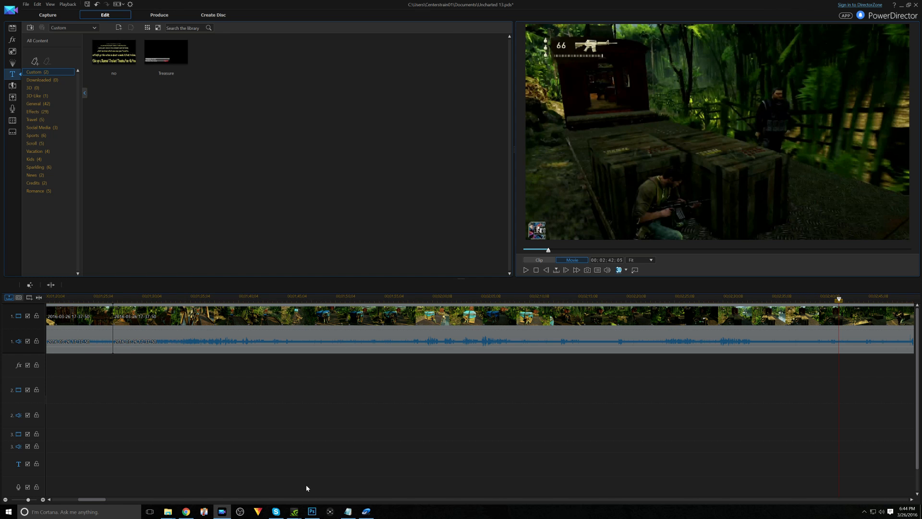
{"action": "left_click_drag", "start_coordinate": [102, 501], "coordinate": [126, 500]}
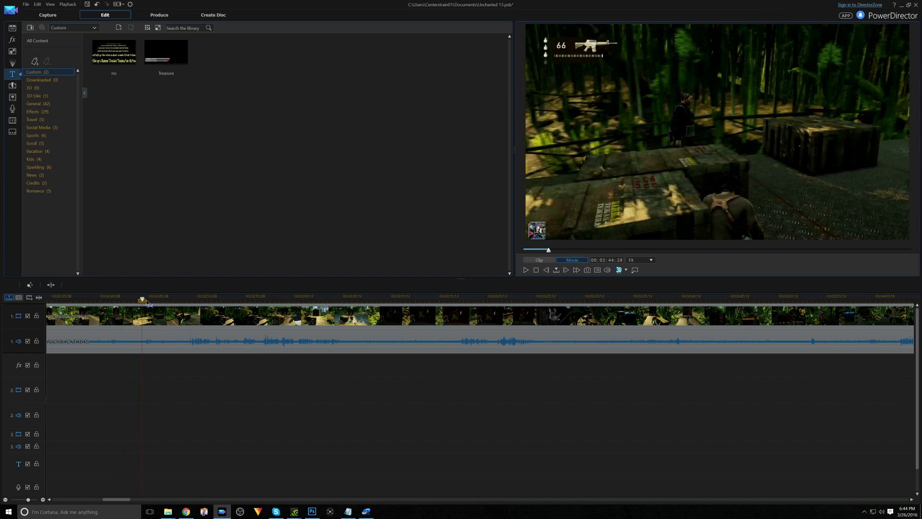
{"action": "left_click_drag", "start_coordinate": [163, 304], "coordinate": [295, 311]}
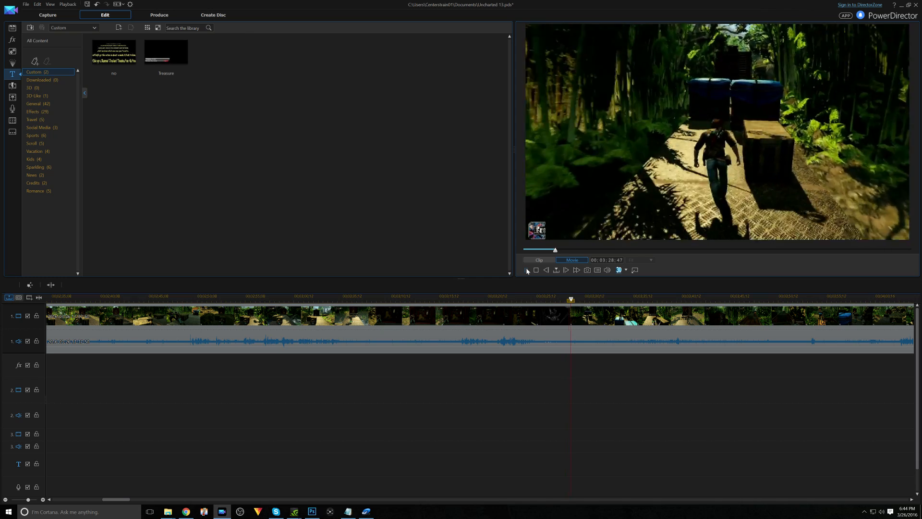
{"action": "left_click", "coordinate": [527, 270]}
{"action": "left_click_drag", "start_coordinate": [599, 303], "coordinate": [762, 306]}
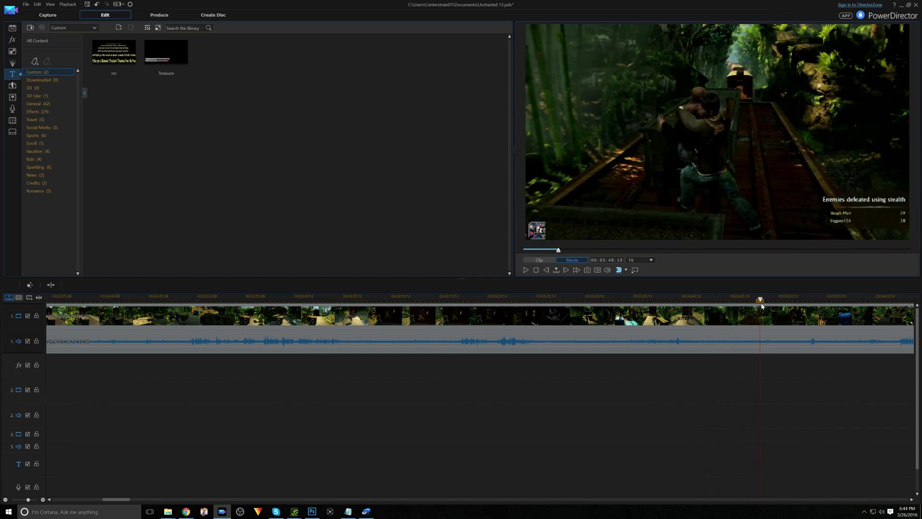
- Match the repeated takedown frame to the first cut and split the track 1 clip at 00:03:48:18
{"action": "left_click", "coordinate": [547, 270]}
{"action": "left_click", "coordinate": [547, 270]}
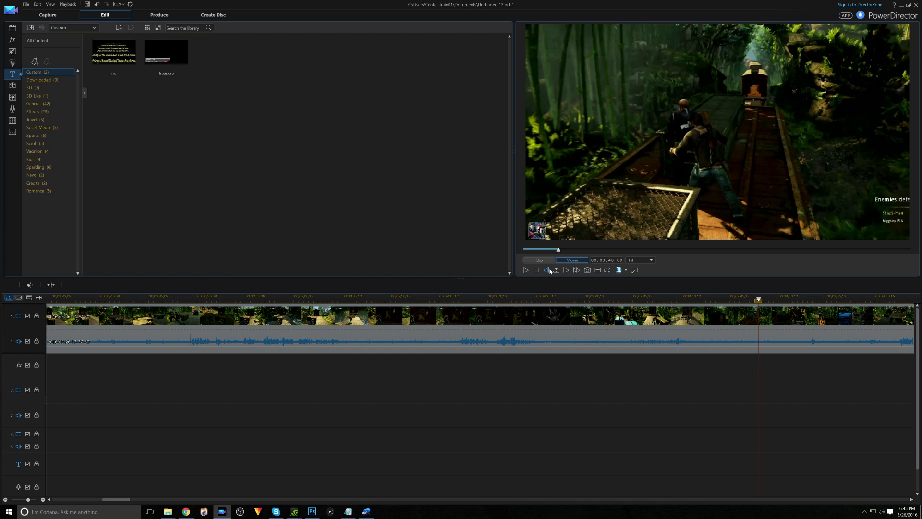
{"action": "left_click", "coordinate": [549, 269]}
{"action": "left_click", "coordinate": [549, 269]}
{"action": "left_click", "coordinate": [566, 270]}
{"action": "left_click", "coordinate": [567, 271]}
{"action": "left_click", "coordinate": [567, 270]}
{"action": "left_click", "coordinate": [567, 270]}
{"action": "left_click", "coordinate": [567, 270]}
{"action": "left_click", "coordinate": [567, 270]}
{"action": "left_click", "coordinate": [566, 270]}
{"action": "left_click", "coordinate": [567, 270]}
{"action": "left_click", "coordinate": [567, 271]}
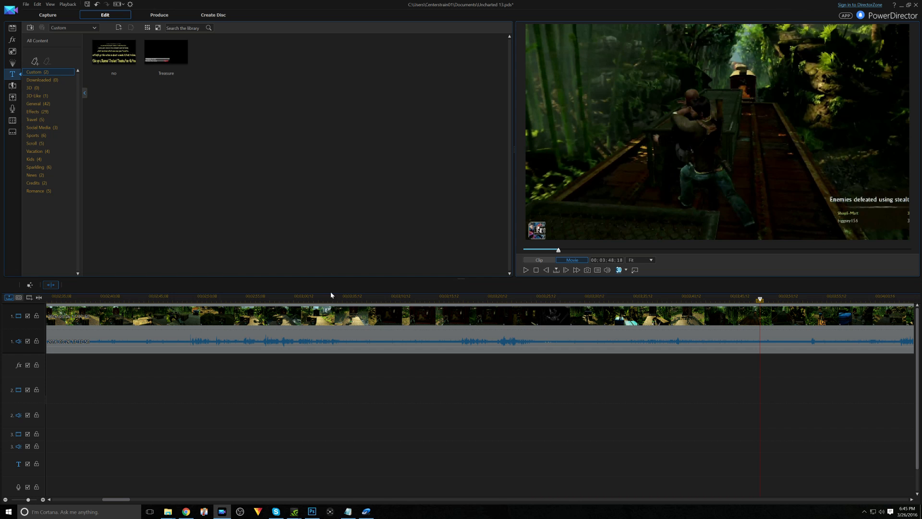
- Delete the gameplay section between the two takedown splits, closing the gap and moving all clips, and save the project
{"action": "left_click", "coordinate": [600, 315]}
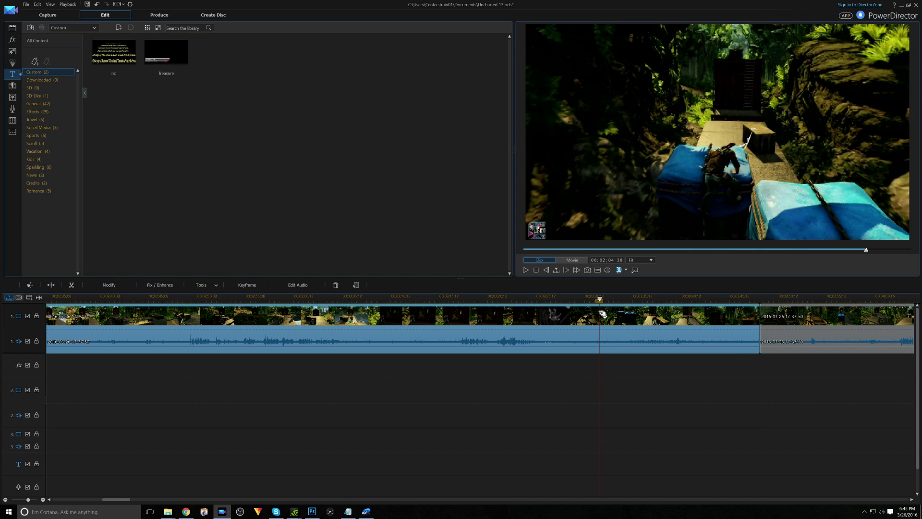
{"action": "right_click", "coordinate": [760, 330]}
{"action": "left_click", "coordinate": [792, 350]}
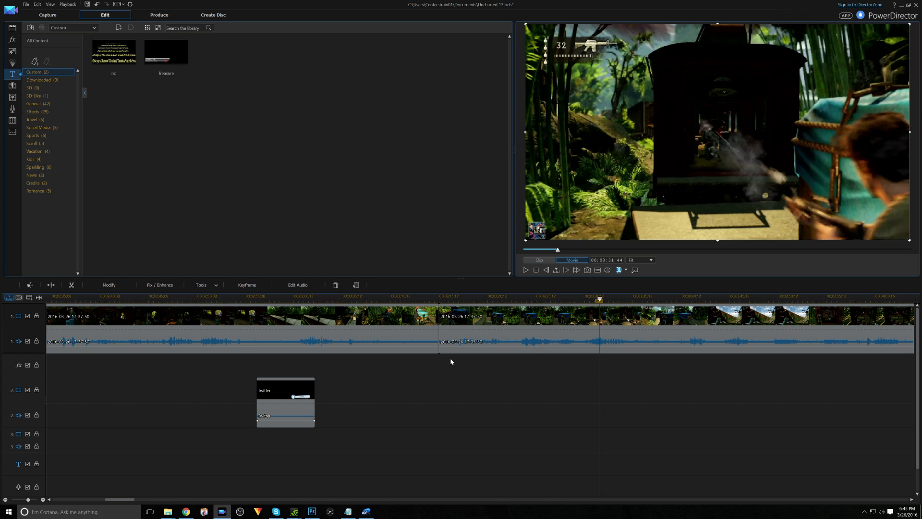
{"action": "left_click", "coordinate": [437, 298]}
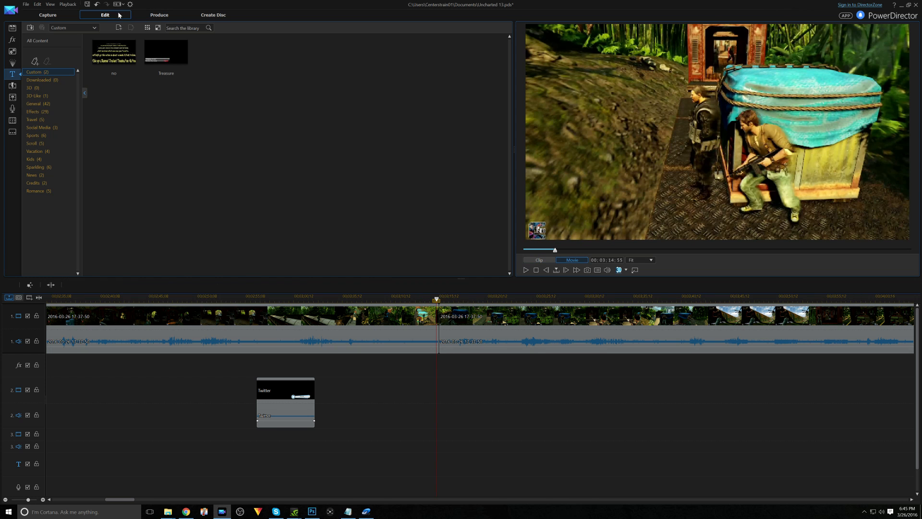
{"action": "left_click", "coordinate": [87, 5]}
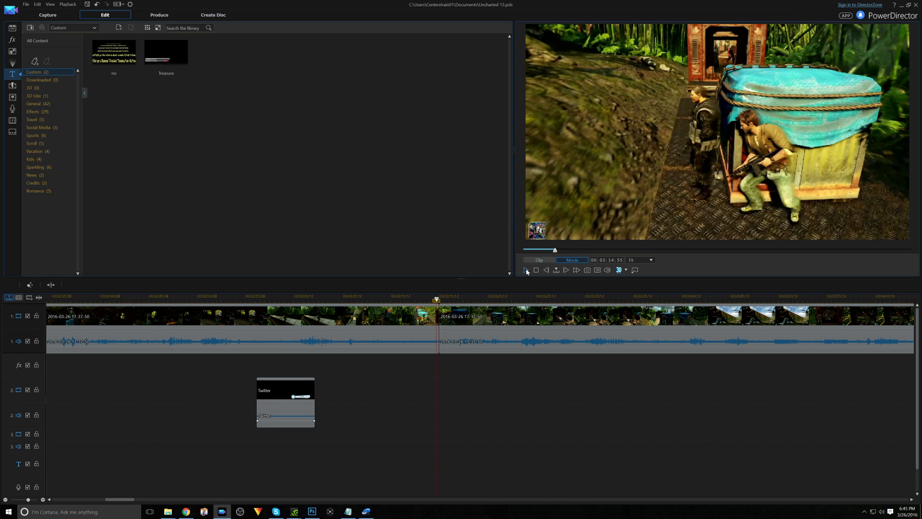
- Play the gameplay across the joins at about 3:15 and 1:27 to check that both cuts look smooth
{"action": "left_click", "coordinate": [526, 270]}
{"action": "left_click", "coordinate": [527, 270]}
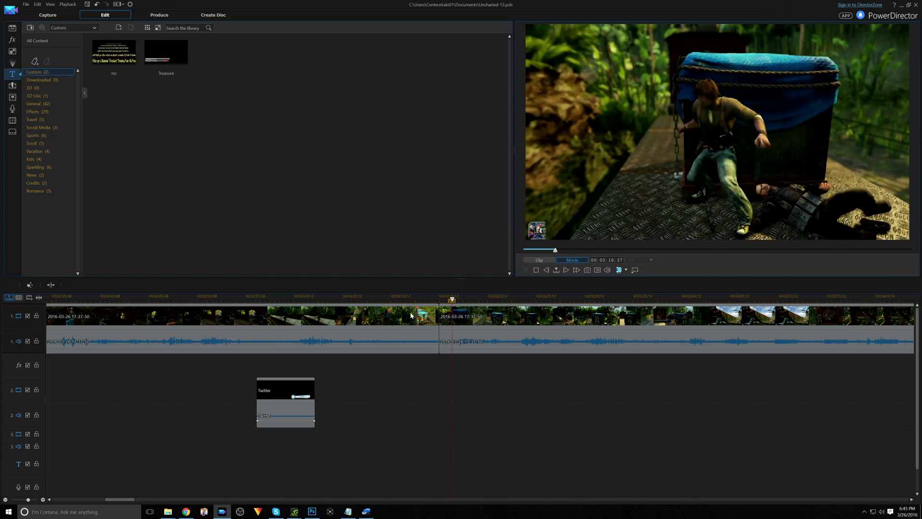
{"action": "left_click_drag", "start_coordinate": [352, 299], "coordinate": [177, 305]}
{"action": "left_click_drag", "start_coordinate": [288, 301], "coordinate": [217, 295]}
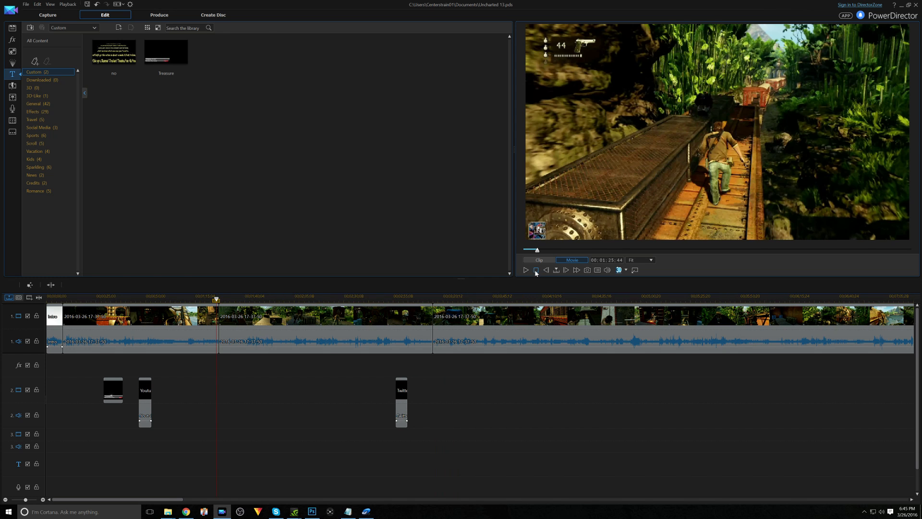
{"action": "left_click", "coordinate": [526, 271]}
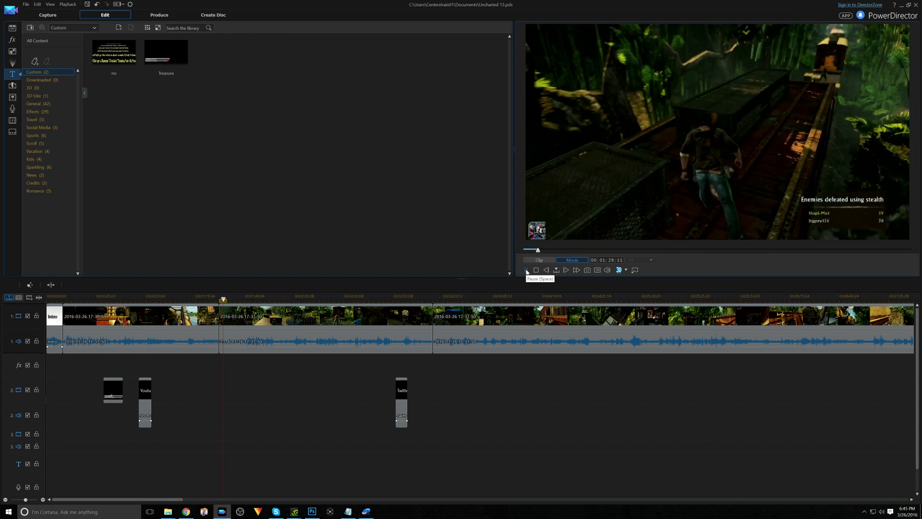
{"action": "left_click", "coordinate": [527, 271]}
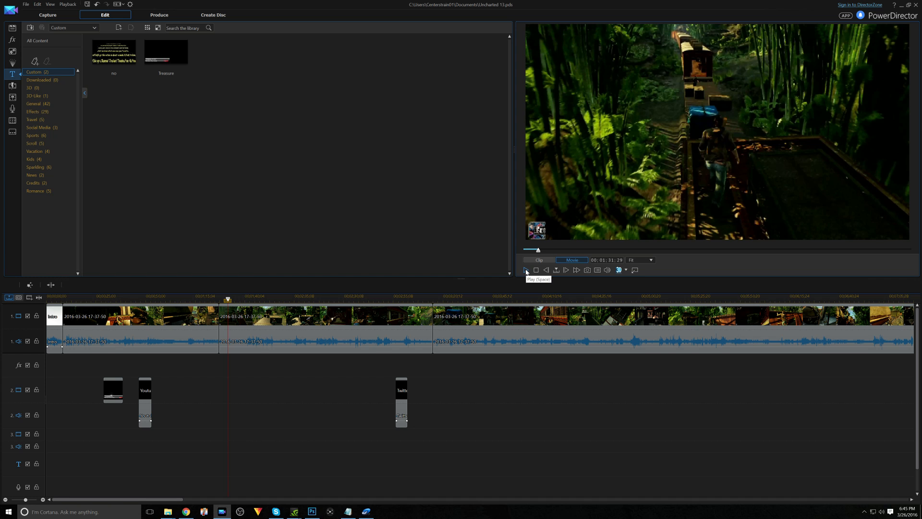
- Add the custom Treasure title to the title track at about 2:58, where the Twitter overlay appears
{"action": "left_click_drag", "start_coordinate": [228, 300], "coordinate": [405, 311]}
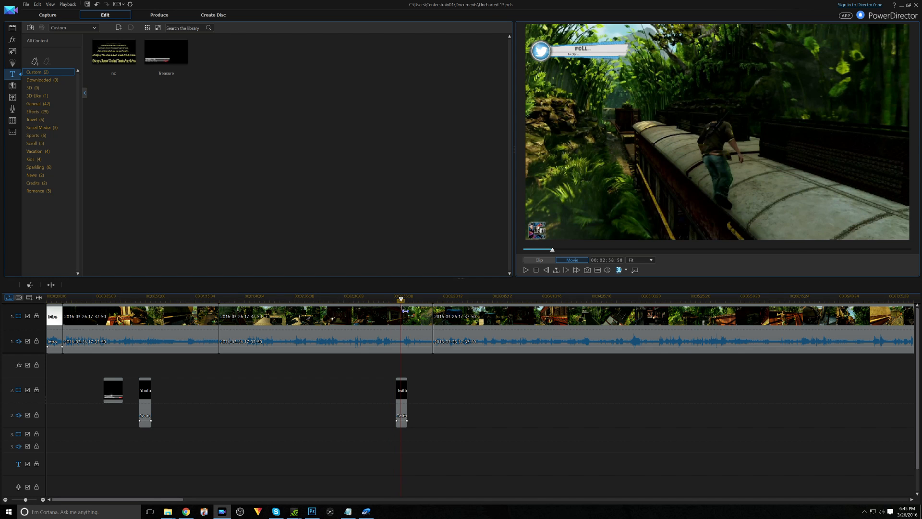
{"action": "left_click_drag", "start_coordinate": [166, 53], "coordinate": [401, 466]}
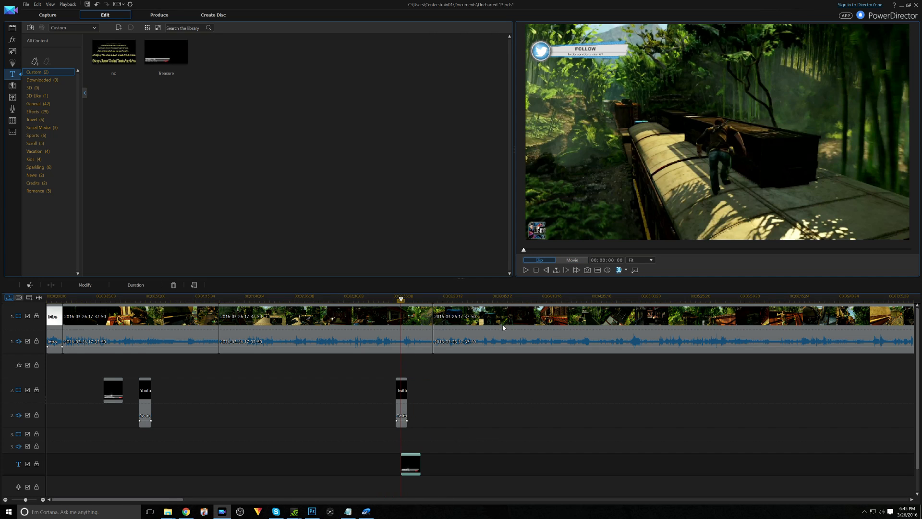
- Edit the title at the Twitter overlay to read "Treasure #2" with the subtitle "Yama and Buffalo Statue"
{"action": "left_click", "coordinate": [89, 286]}
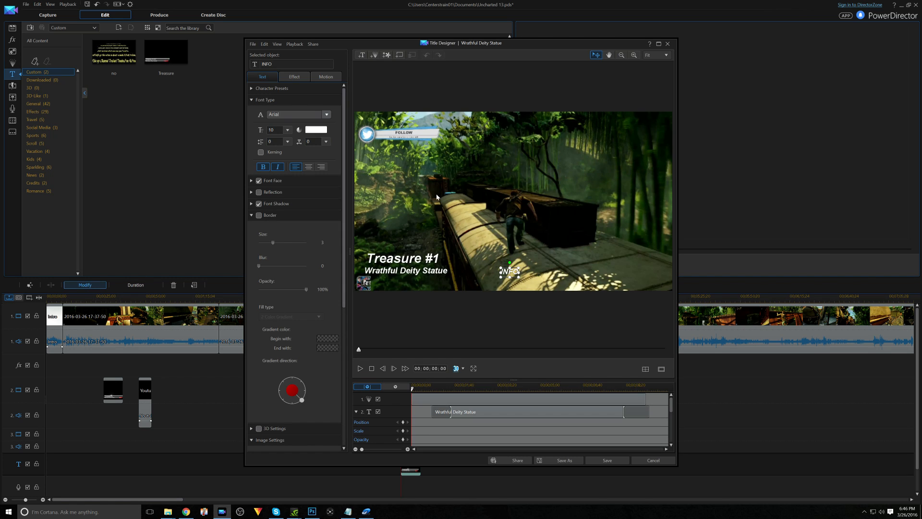
{"action": "left_click", "coordinate": [425, 255]}
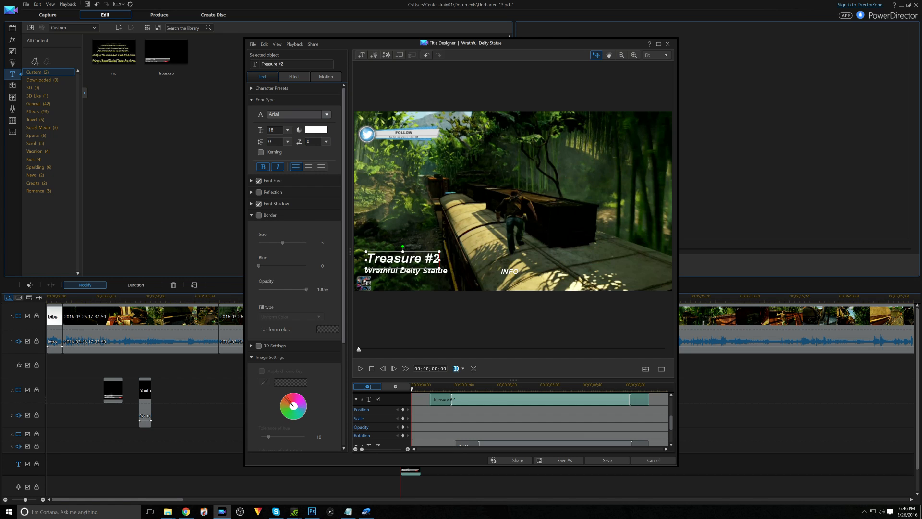
{"action": "left_click", "coordinate": [423, 271]}
{"action": "left_click_drag", "start_coordinate": [308, 64], "coordinate": [197, 61]}
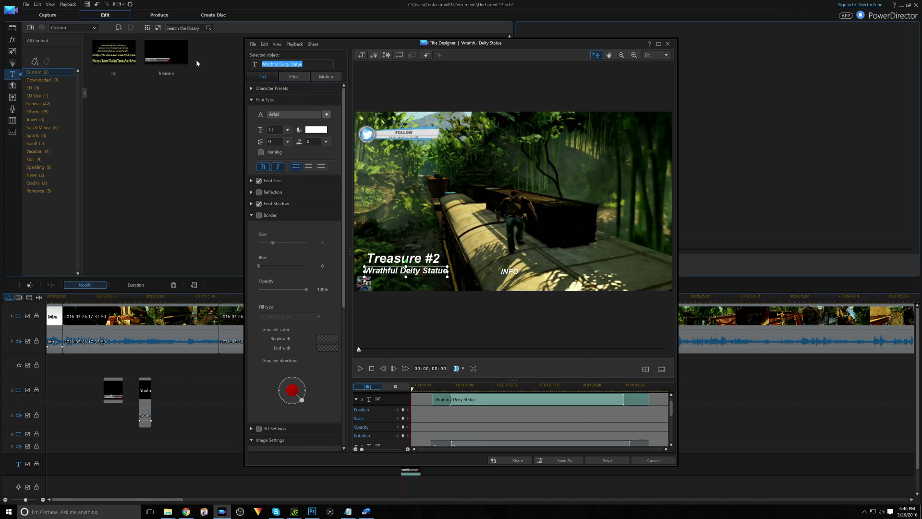
{"action": "type", "text": "Yarn"}
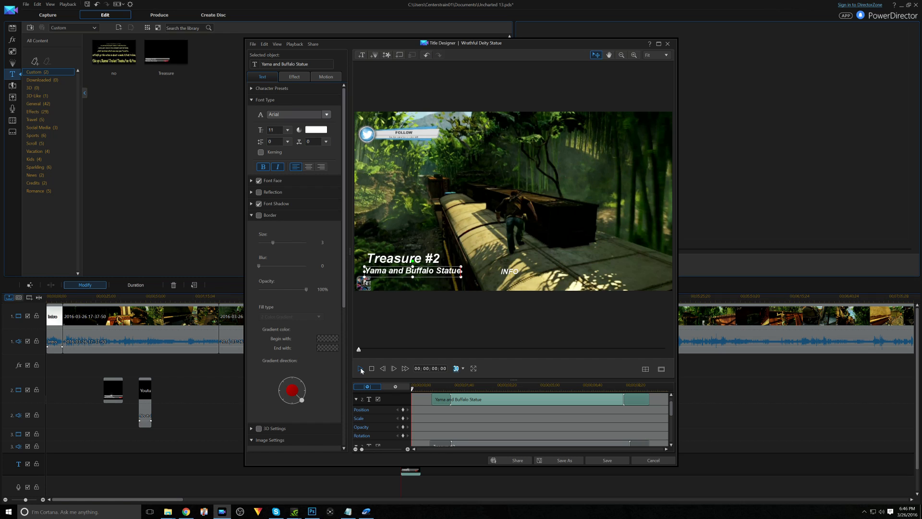
- Preview the Treasure #2 title animation, then save the title and the project
{"action": "left_click", "coordinate": [361, 368]}
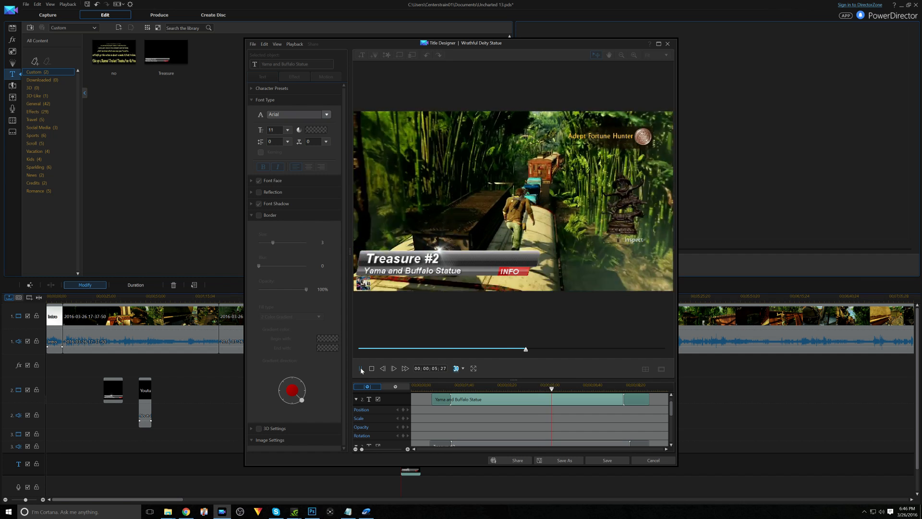
{"action": "left_click", "coordinate": [607, 460]}
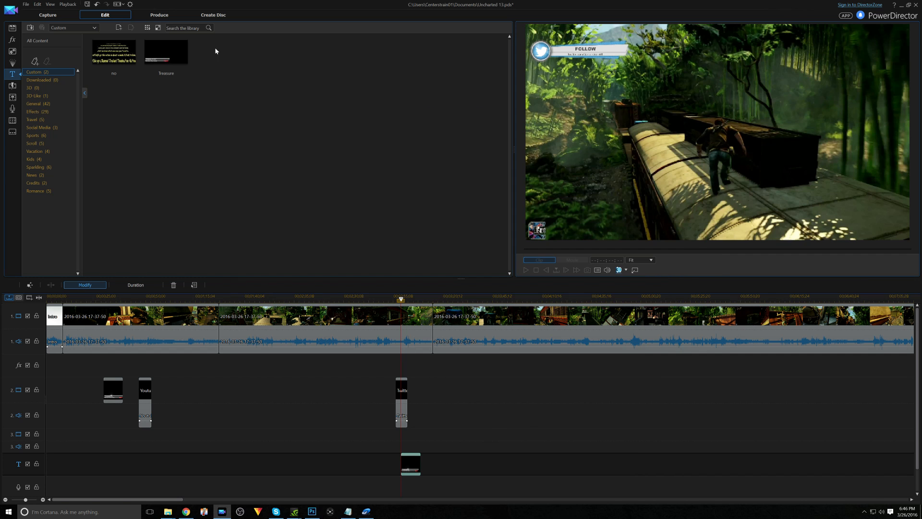
{"action": "left_click", "coordinate": [87, 4]}
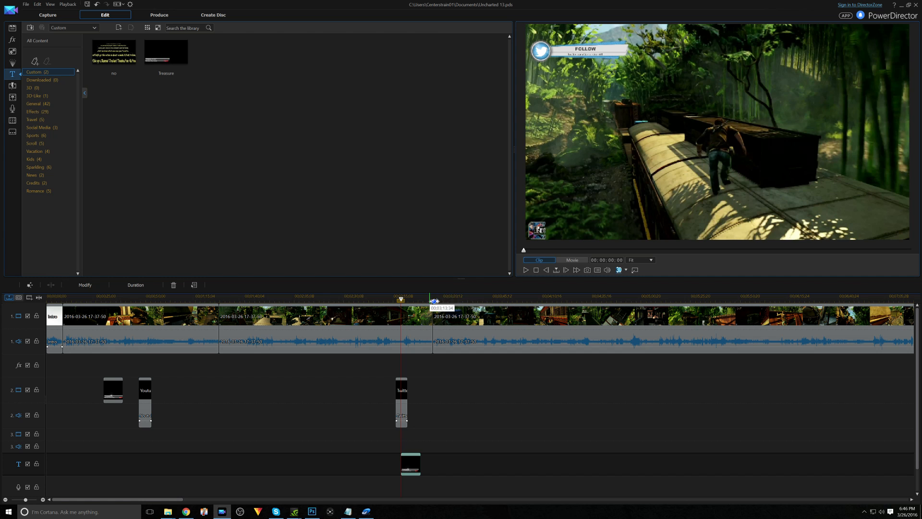
- Add the custom Treasure title to video track 2 where the character walks through the dark train car, and open it for editing
{"action": "left_click", "coordinate": [453, 297]}
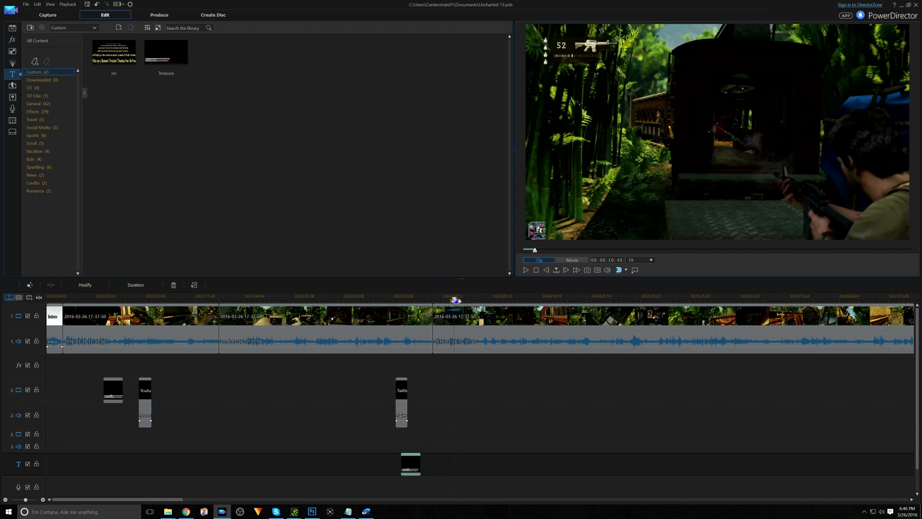
{"action": "left_click", "coordinate": [499, 298]}
{"action": "left_click_drag", "start_coordinate": [518, 307], "coordinate": [740, 315]}
{"action": "left_click_drag", "start_coordinate": [174, 53], "coordinate": [739, 402]}
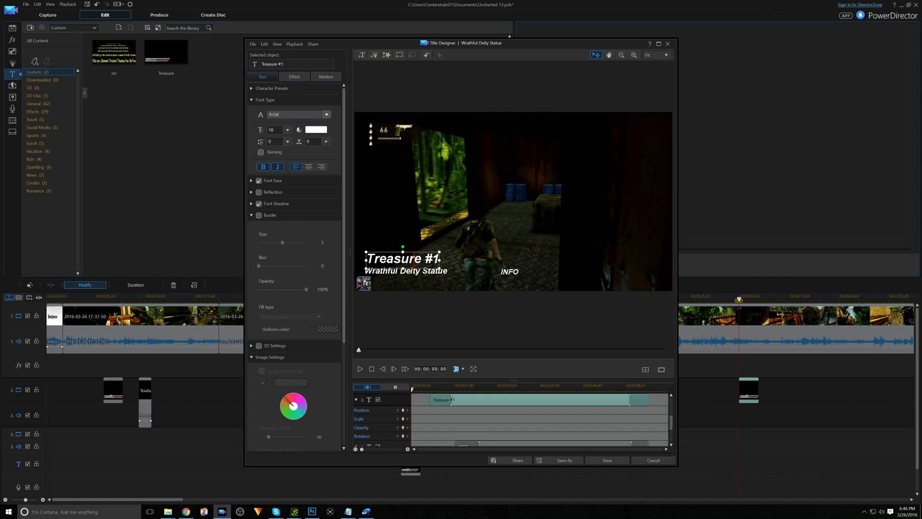
- Set the new title's text to "Treasure #3" and its subtitle to "Newari Bronze Figures"
{"action": "type", "text": "3"}
{"action": "left_click", "coordinate": [403, 274]}
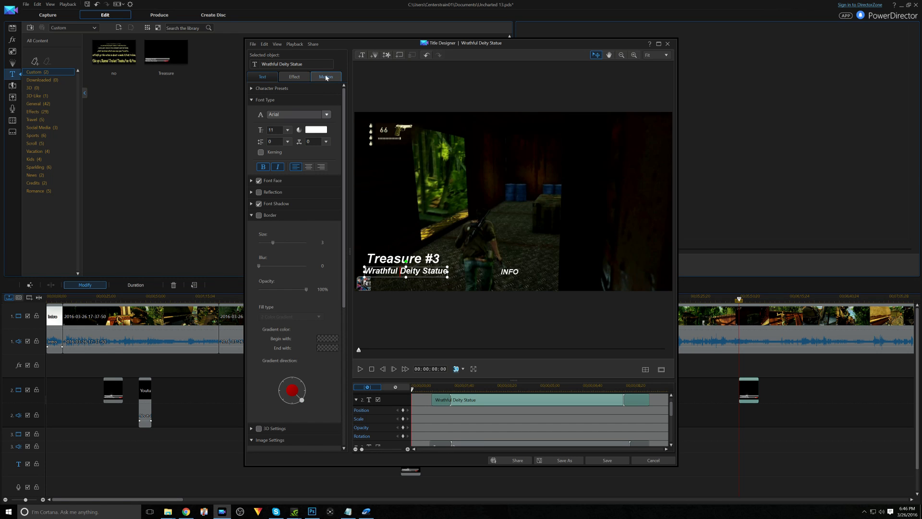
{"action": "left_click_drag", "start_coordinate": [307, 64], "coordinate": [192, 64]}
{"action": "type", "text": "Newari Bronze"}
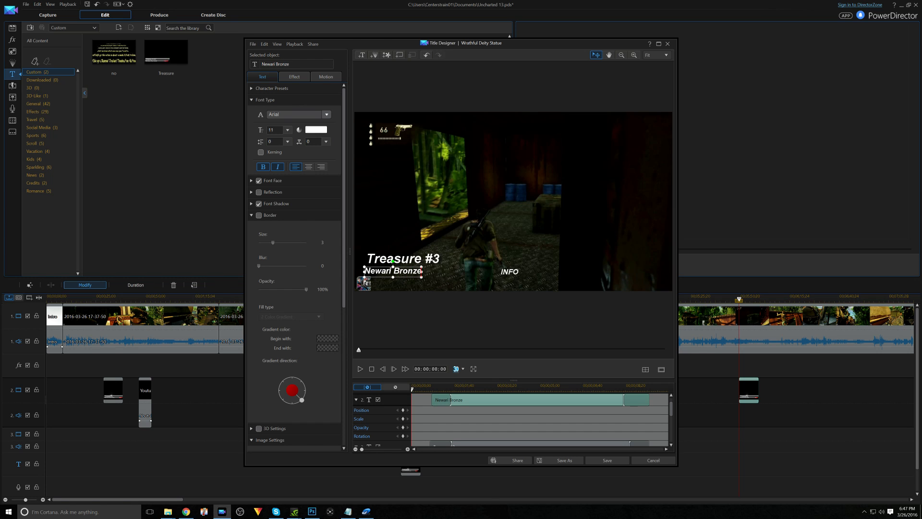
{"action": "type", "text": "Figures"}
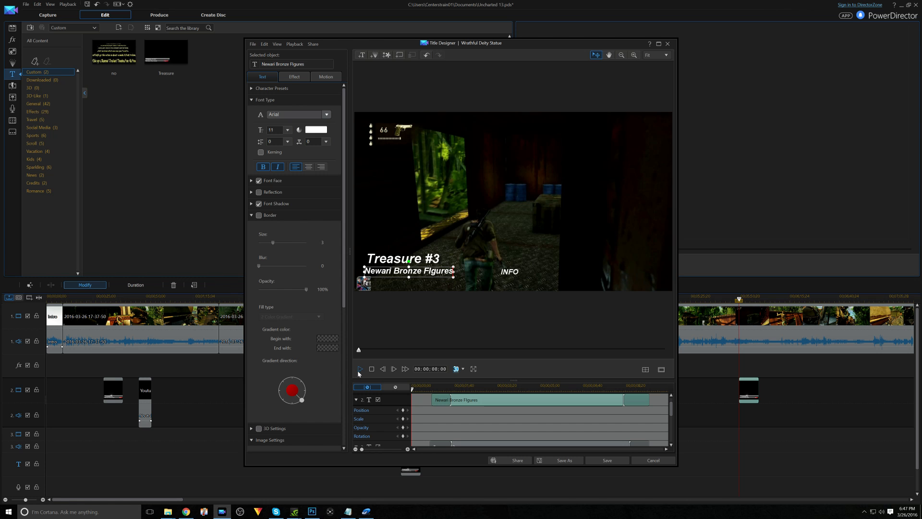
- Preview the Treasure #3 title over the gameplay, then save the title and the project
{"action": "key", "text": "space"}
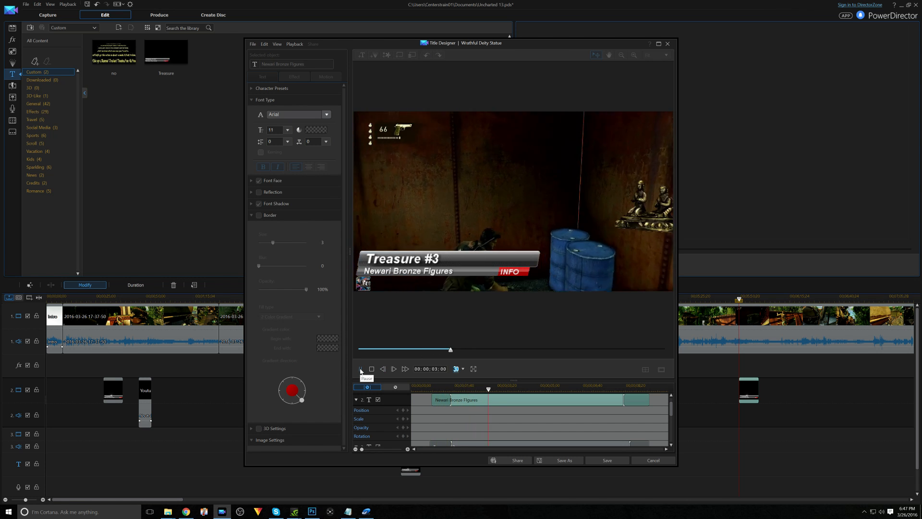
{"action": "left_click", "coordinate": [607, 460]}
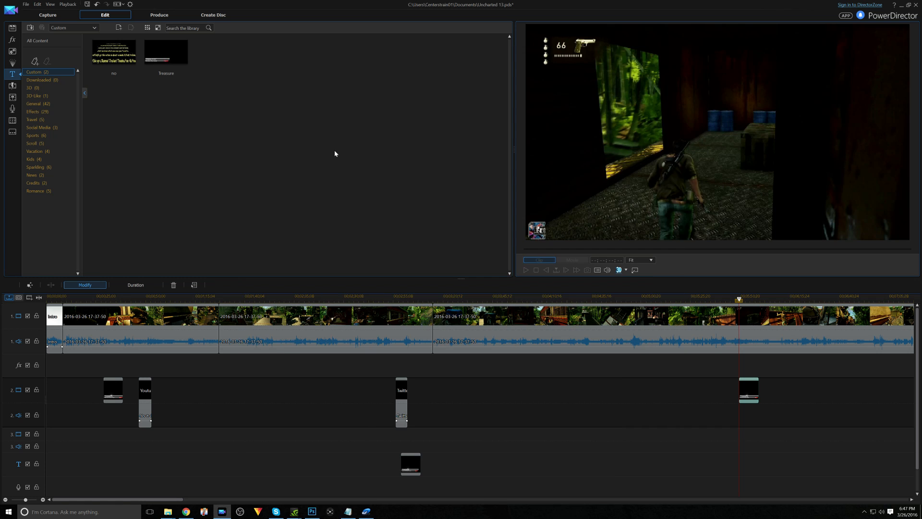
{"action": "left_click", "coordinate": [88, 5]}
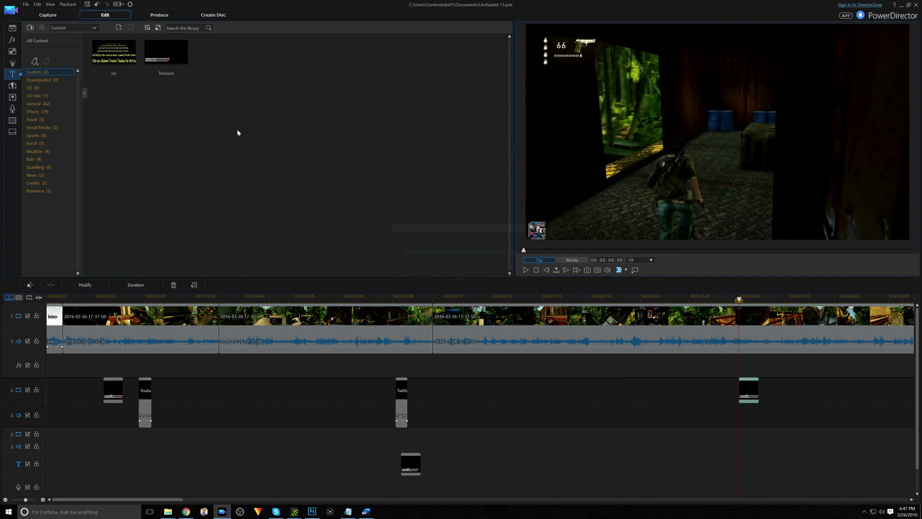
- Skim the remaining gameplay between the third treasure title and the outro, and bring the clips beyond the outro into view
{"action": "left_click_drag", "start_coordinate": [634, 301], "coordinate": [400, 307]}
{"action": "left_click", "coordinate": [401, 309]}
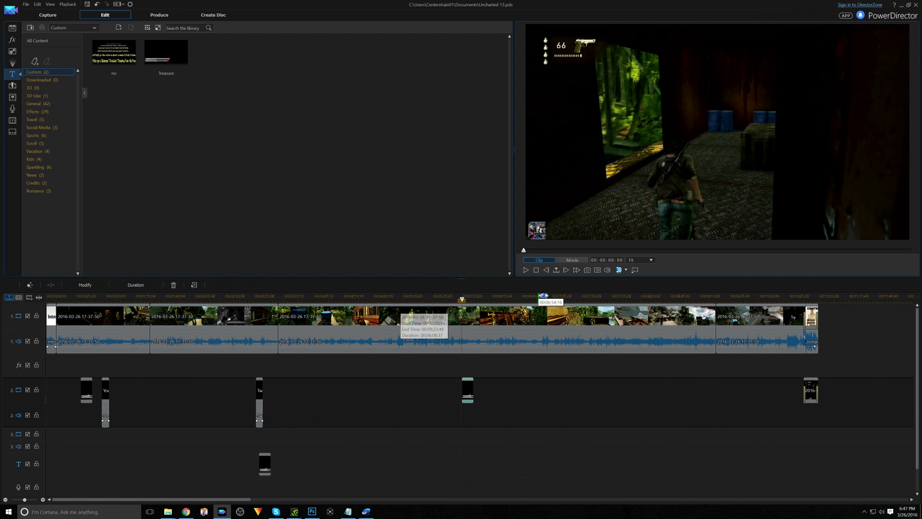
{"action": "left_click", "coordinate": [557, 299]}
{"action": "left_click", "coordinate": [703, 299]}
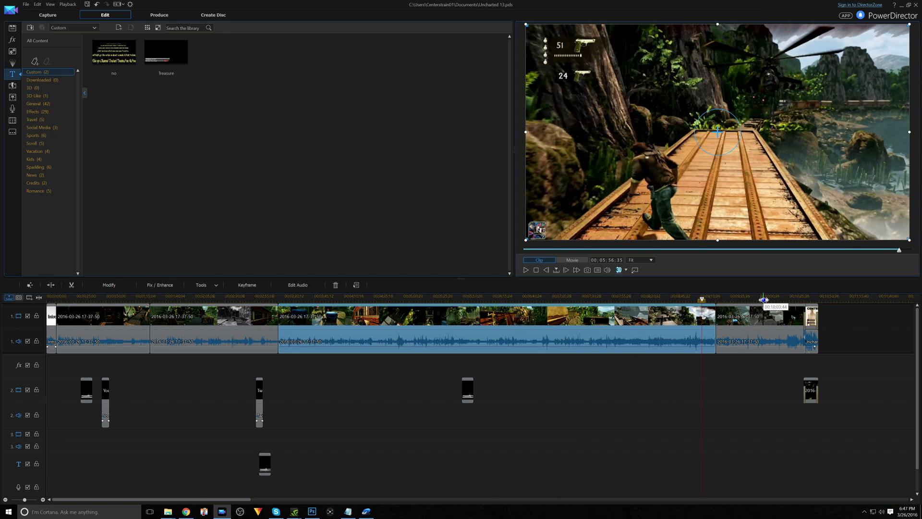
{"action": "left_click", "coordinate": [763, 300]}
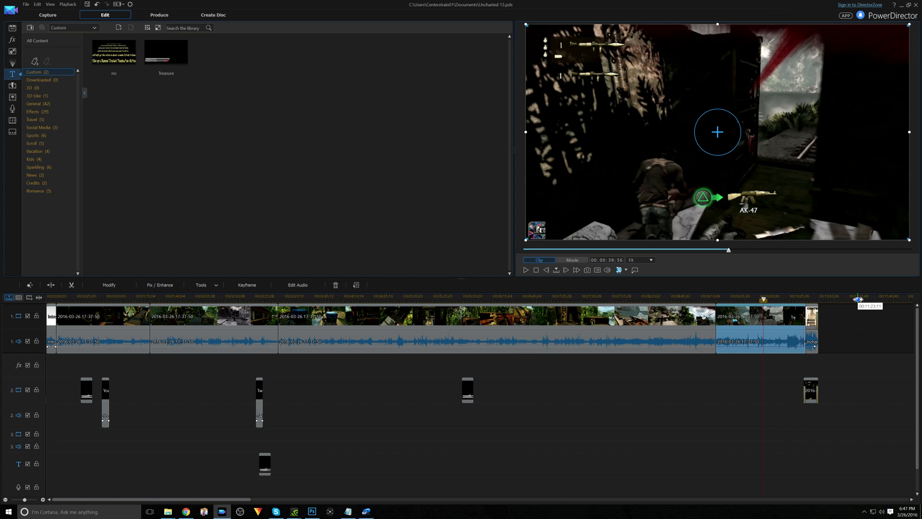
{"action": "left_click_drag", "start_coordinate": [601, 299], "coordinate": [413, 308]}
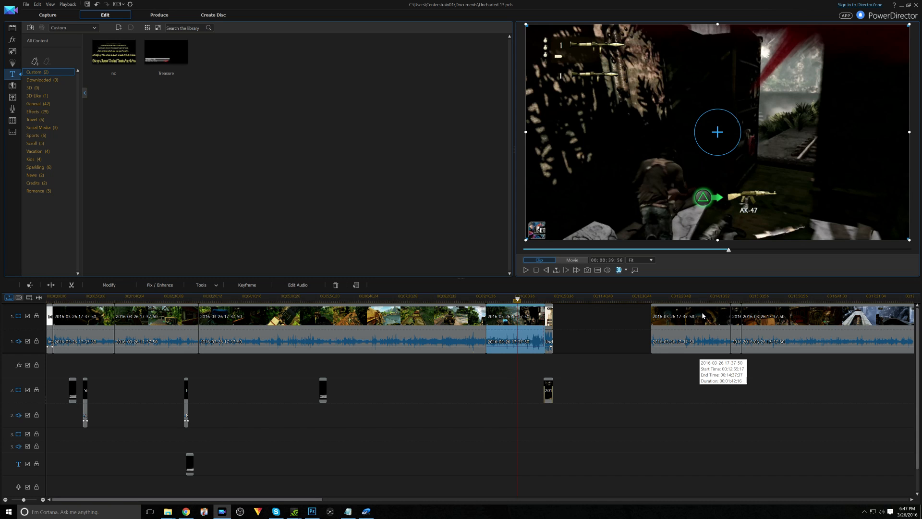
- Delete the three leftover gameplay clips after the outro, leaving the gap for the first one, and save the project
{"action": "left_click", "coordinate": [702, 312]}
{"action": "key", "text": "Delete"}
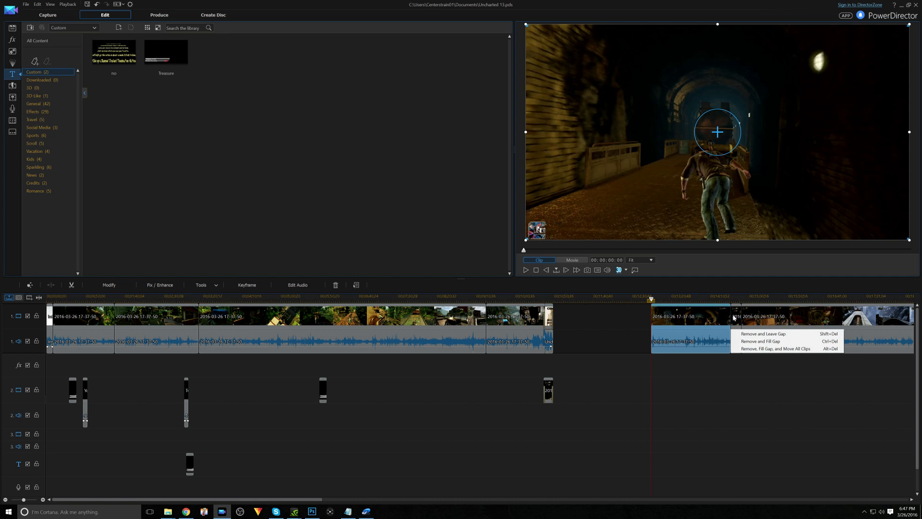
{"action": "left_click", "coordinate": [758, 334]}
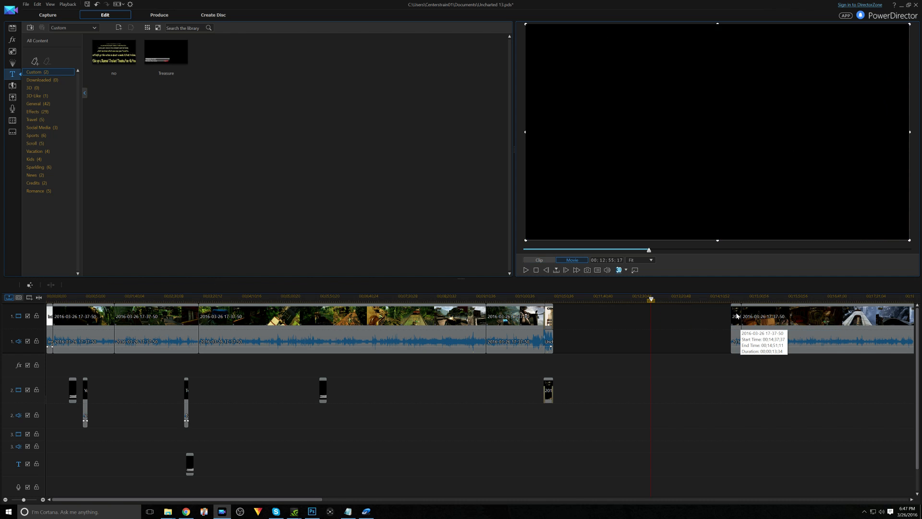
{"action": "key", "text": "Delete"}
{"action": "left_click", "coordinate": [763, 315]}
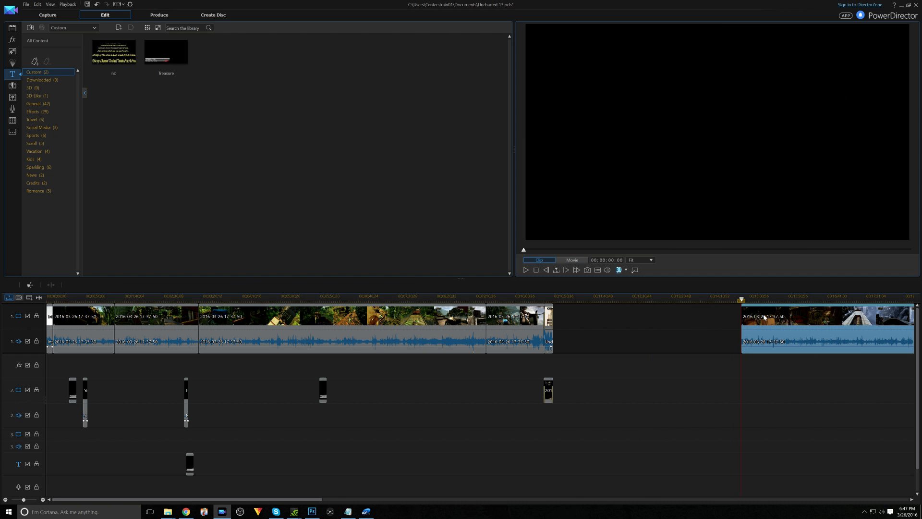
{"action": "key", "text": "Delete"}
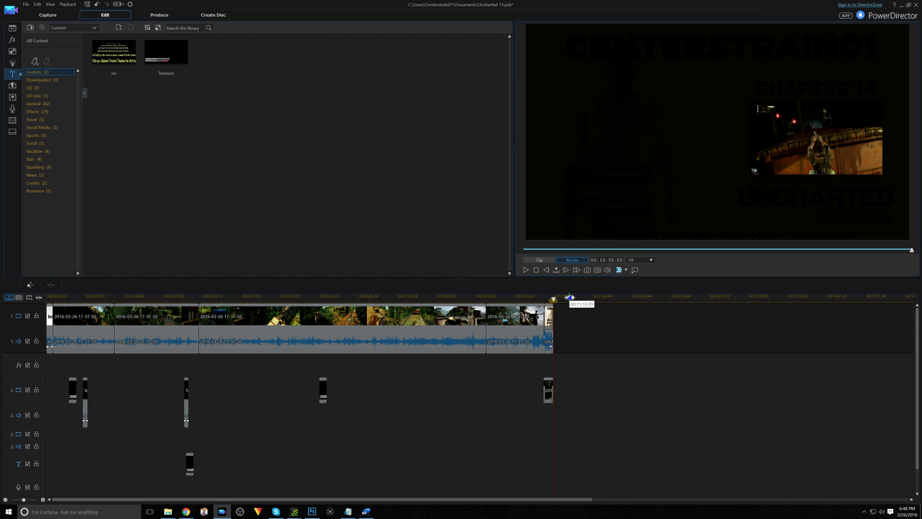
{"action": "scroll", "coordinate": [583, 298], "scroll_direction": "up", "scroll_amount": 3}
{"action": "scroll", "coordinate": [586, 296], "scroll_direction": "up", "scroll_amount": 3}
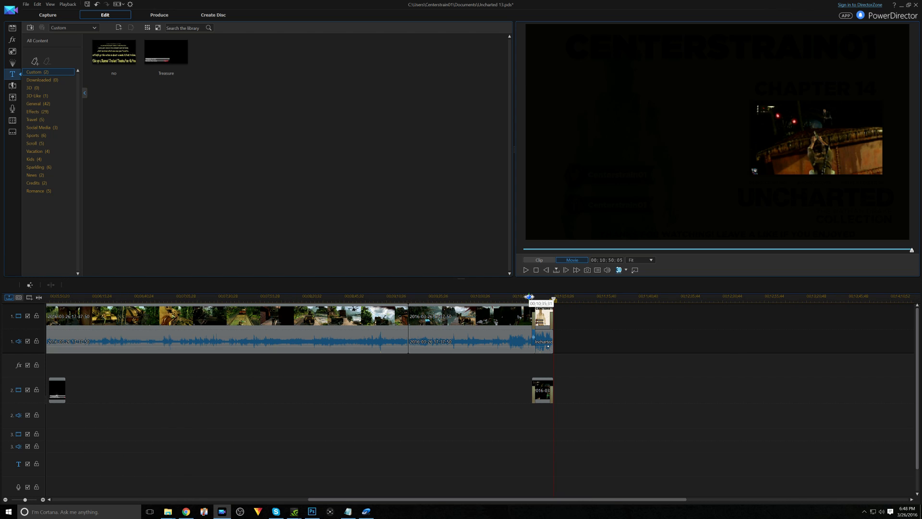
{"action": "left_click", "coordinate": [88, 4]}
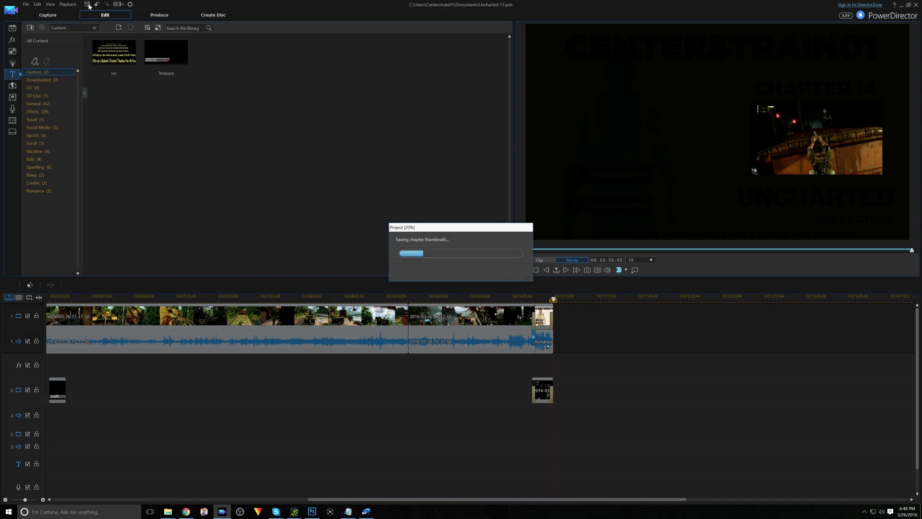
- Play the outro from about 10:35 through its closing fade to check it, and save the project
{"action": "left_click", "coordinate": [529, 297]}
{"action": "left_click", "coordinate": [524, 271]}
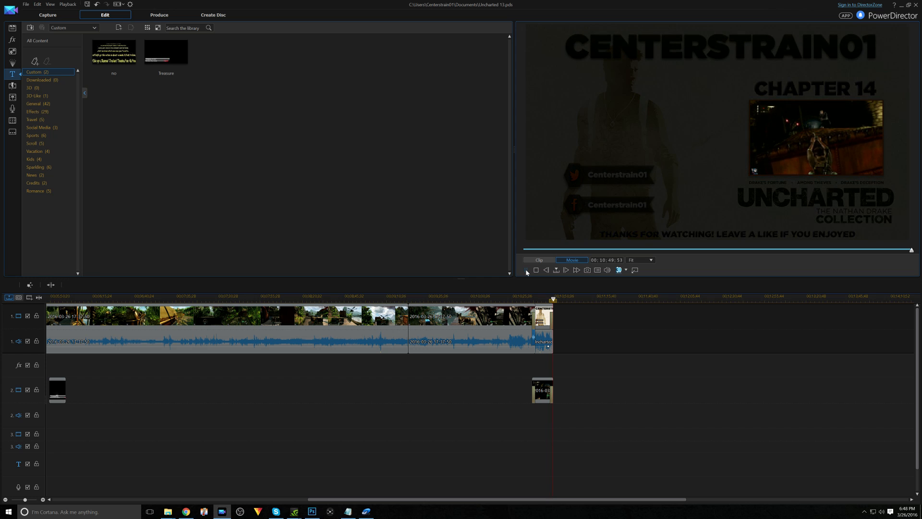
{"action": "left_click_drag", "start_coordinate": [574, 298], "coordinate": [834, 309]}
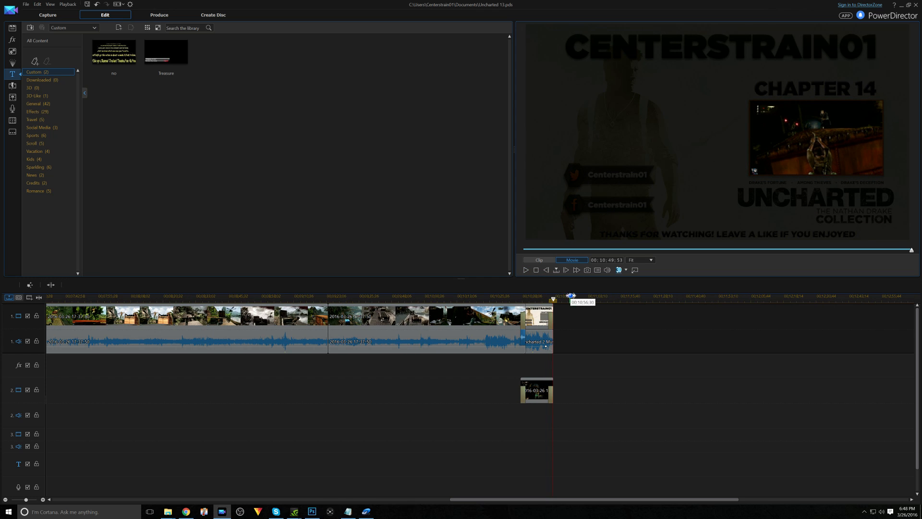
{"action": "left_click_drag", "start_coordinate": [579, 299], "coordinate": [857, 301]}
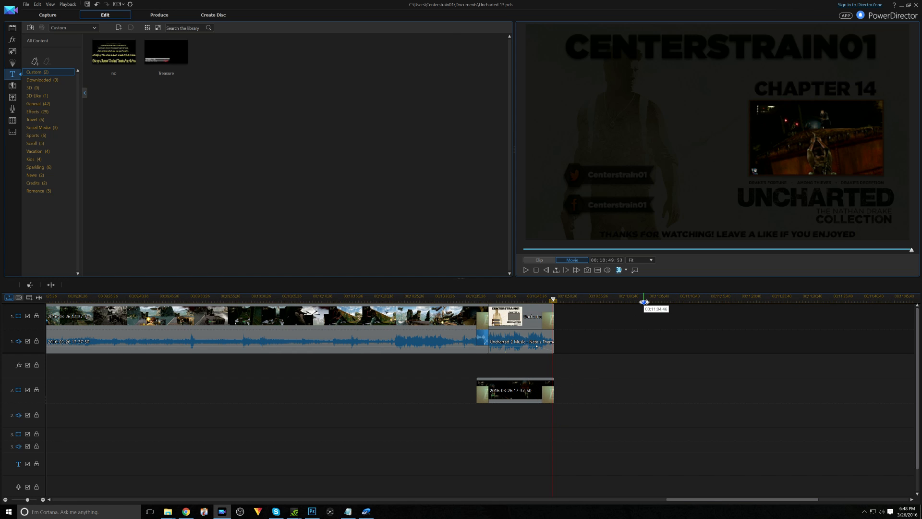
{"action": "left_click", "coordinate": [87, 4]}
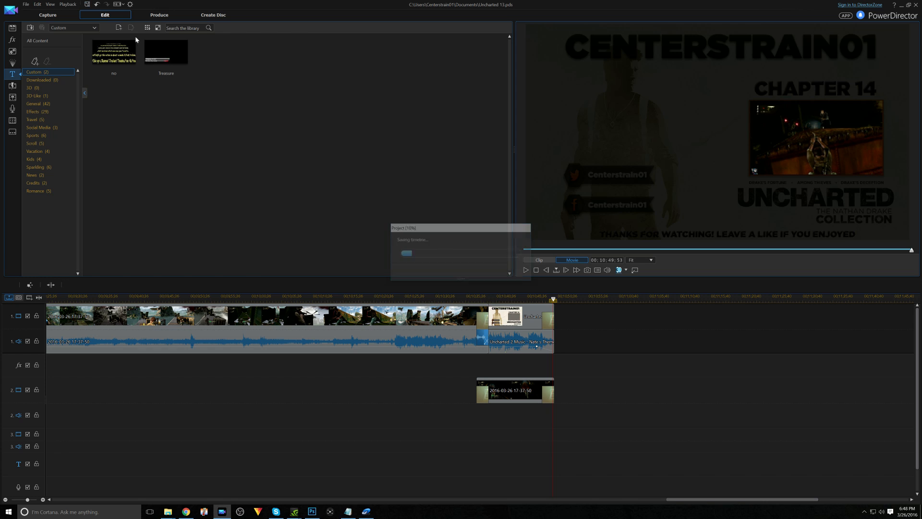
- Switch to video production and apply the Intelligent SVRT profile Custom Profile - 2 at 1920x1080, 60 fps
{"action": "left_click", "coordinate": [159, 15]}
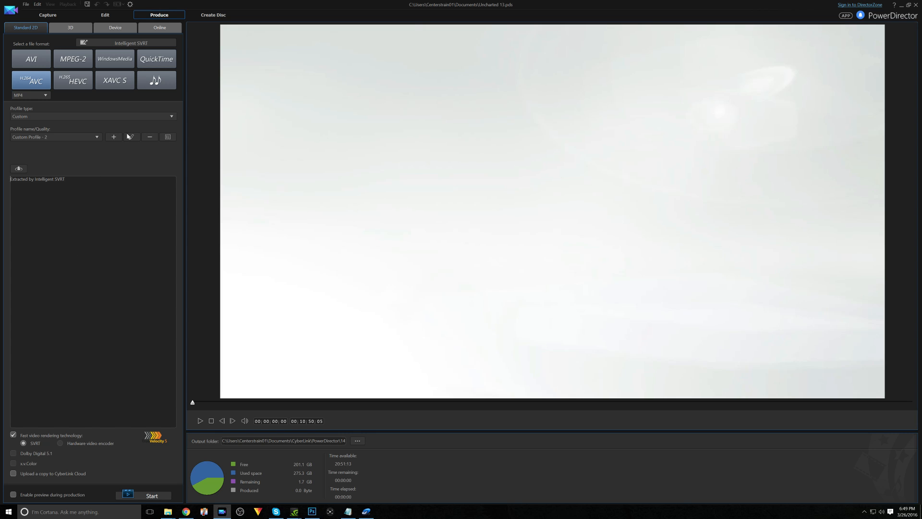
{"action": "left_click", "coordinate": [144, 42]}
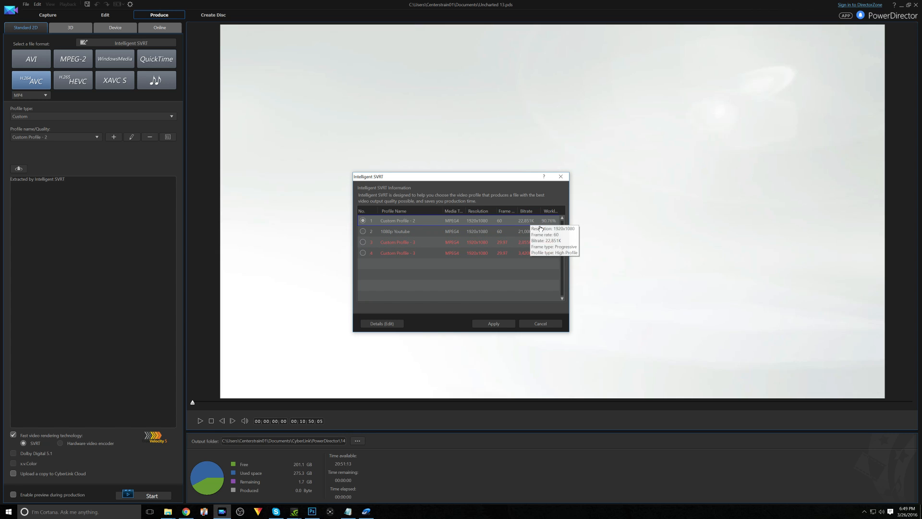
{"action": "left_click", "coordinate": [497, 325]}
- Set the speed/quality indicator of Custom Profile - 2 to Quality mode and start producing the video
{"action": "left_click", "coordinate": [131, 137]}
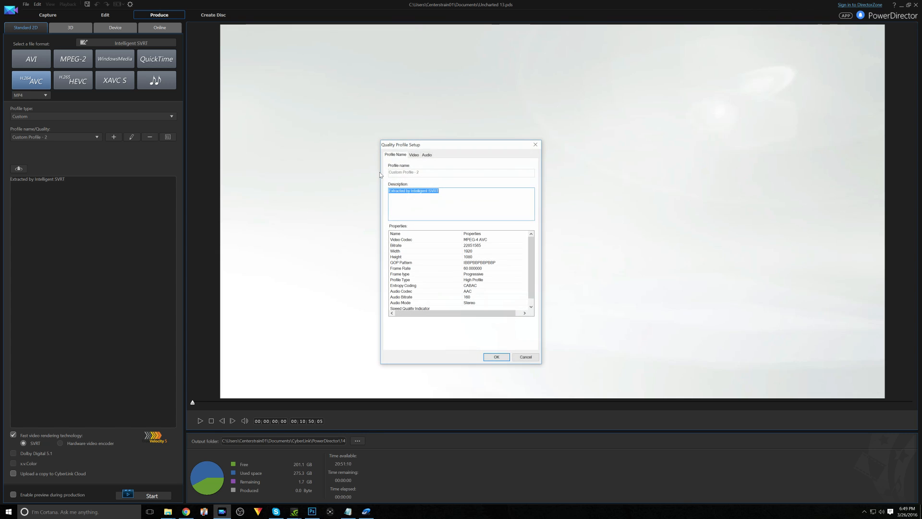
{"action": "left_click", "coordinate": [414, 154]}
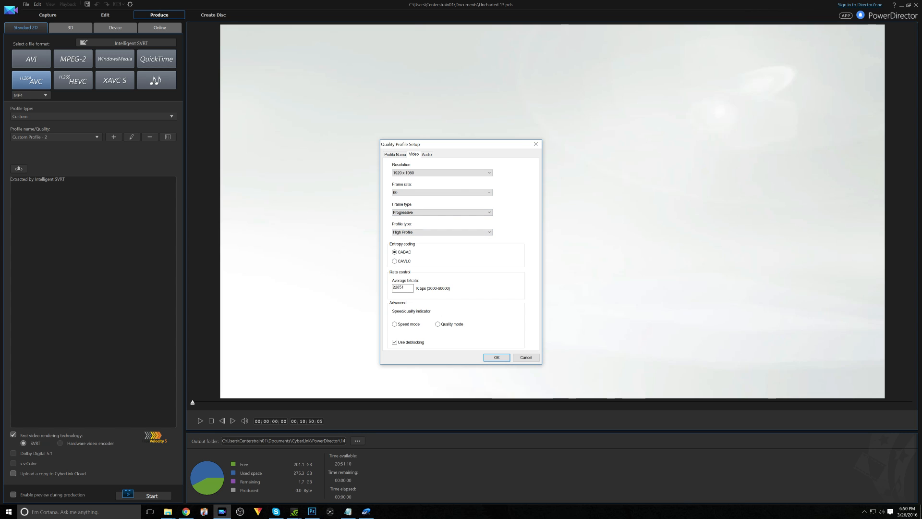
{"action": "left_click", "coordinate": [438, 324]}
{"action": "left_click", "coordinate": [500, 359]}
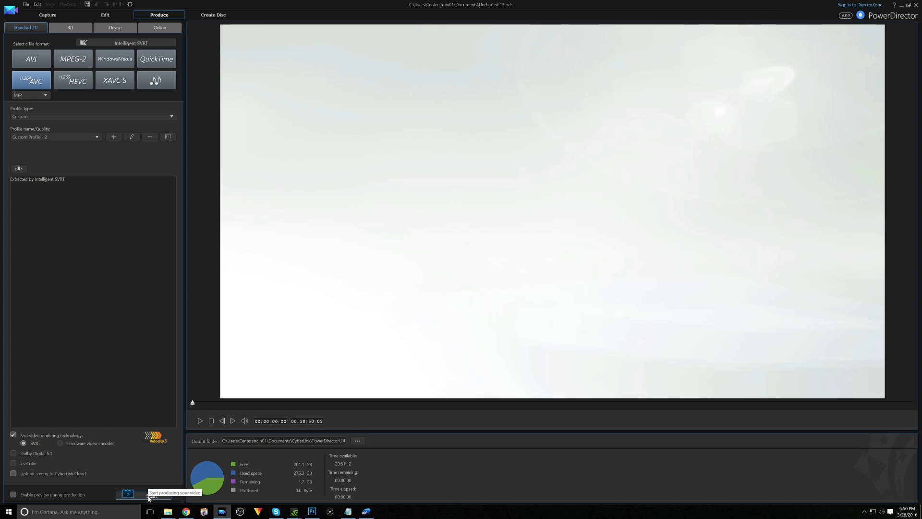
{"action": "left_click", "coordinate": [149, 496]}
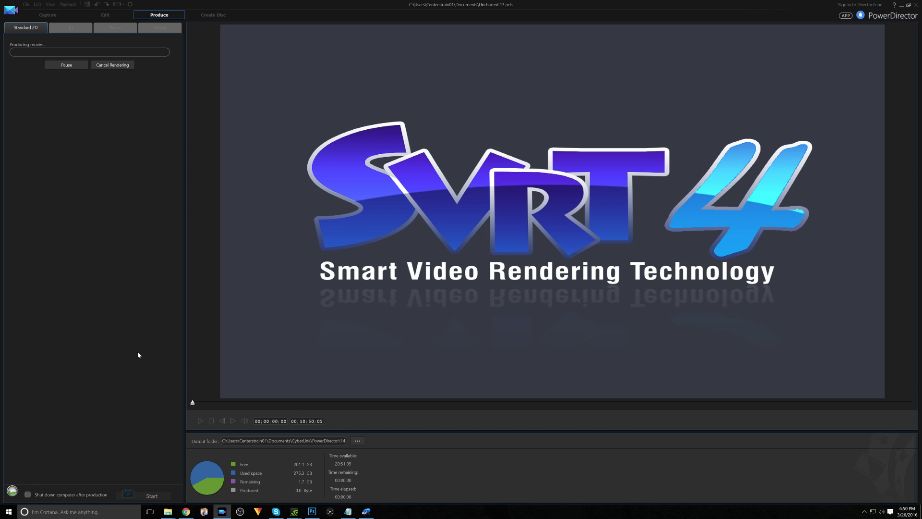